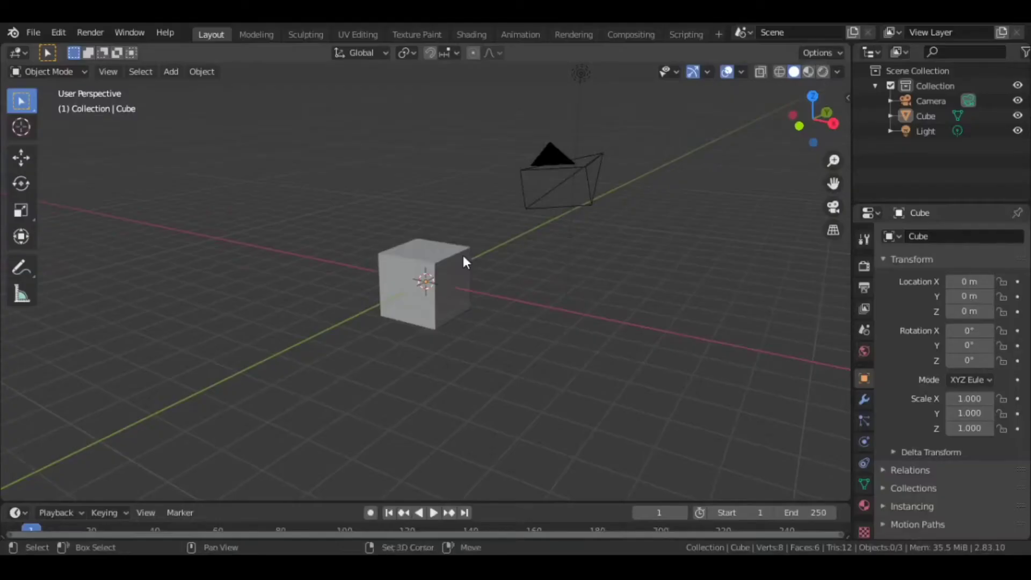
Add the toy train picture to the scene as an image empty for reference.
key(shift+a)
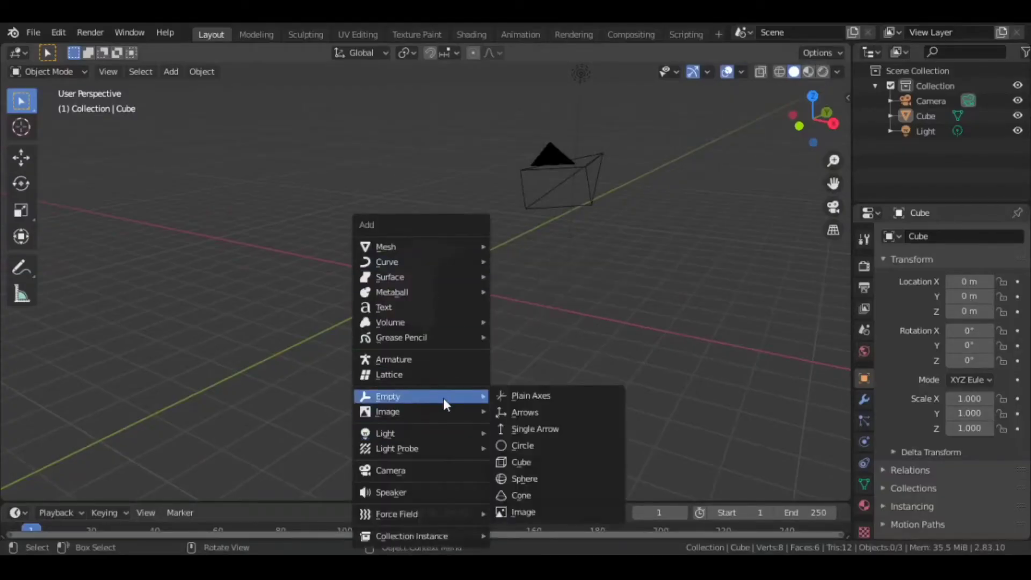
mouse_move(443, 411)
click(527, 409)
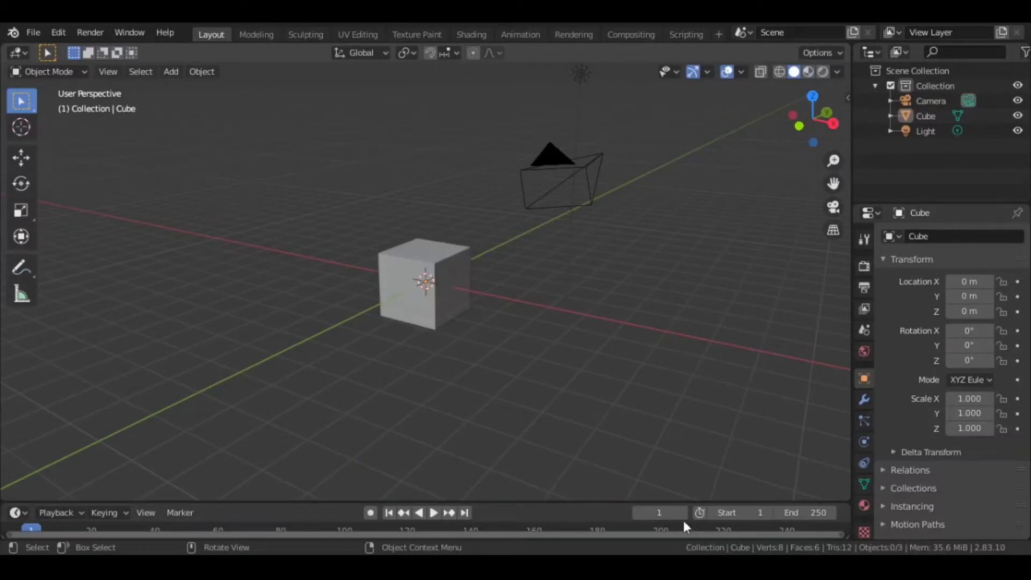
click(714, 526)
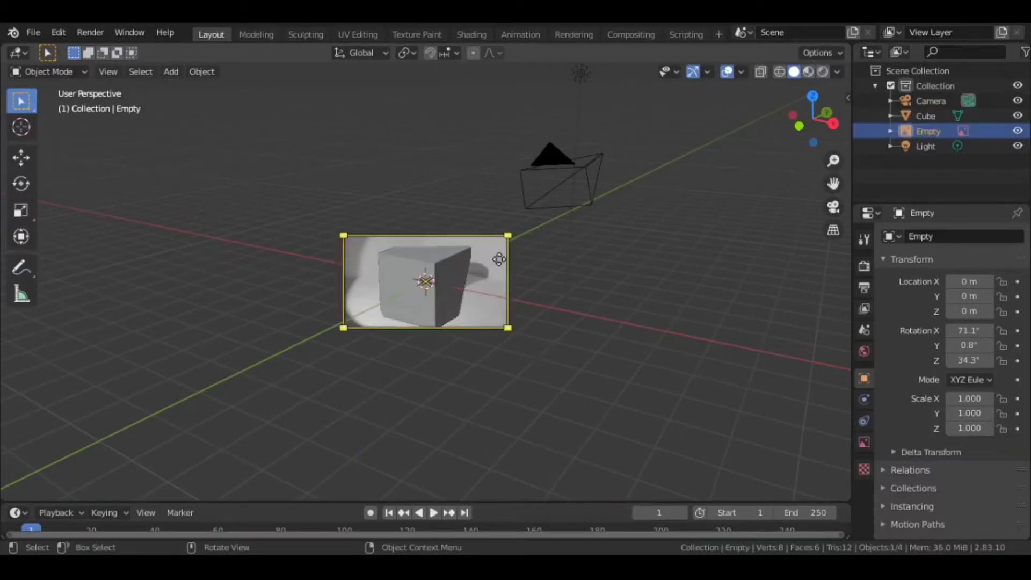
Move the train reference image beside the cube, to about X -4.29, Y -2.92, Z 0.09 m.
key(g)
click(323, 258)
scroll(211, 343, up, 6)
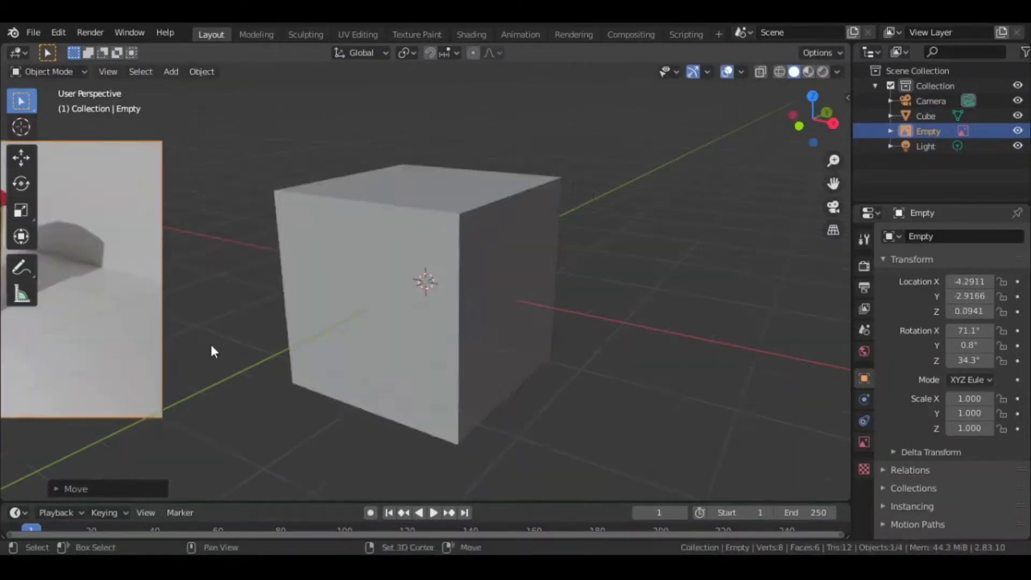
shift+middle_drag(212, 344, 657, 323)
scroll(478, 255, up, 1)
scroll(480, 261, up, 2)
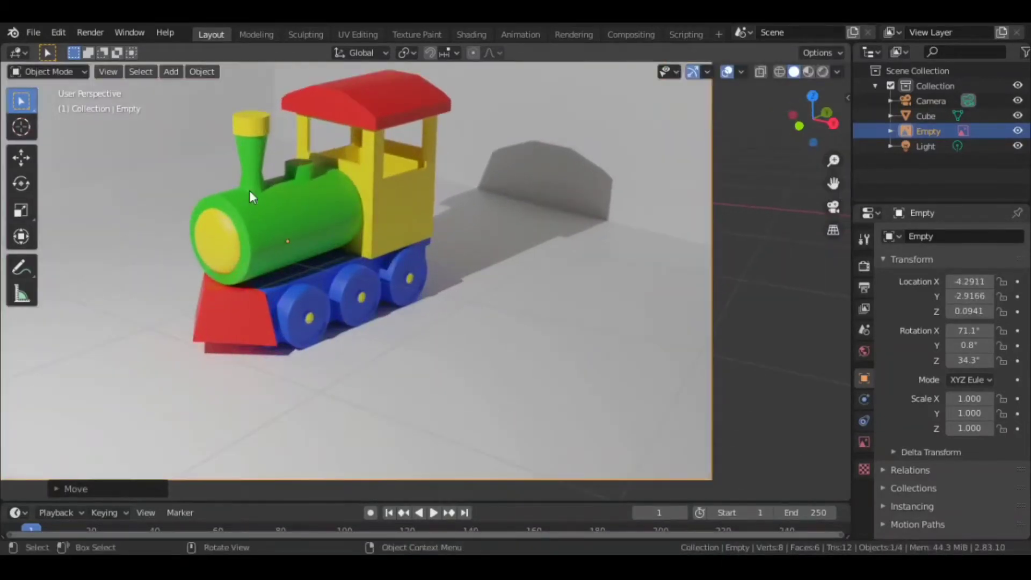
scroll(491, 277, down, 4)
shift+middle_drag(593, 254, 258, 306)
Stretch the cube along Z to a scale of about 1.29.
click(463, 355)
scroll(462, 354, down, 2)
middle_drag(479, 359, 520, 345)
key(s)
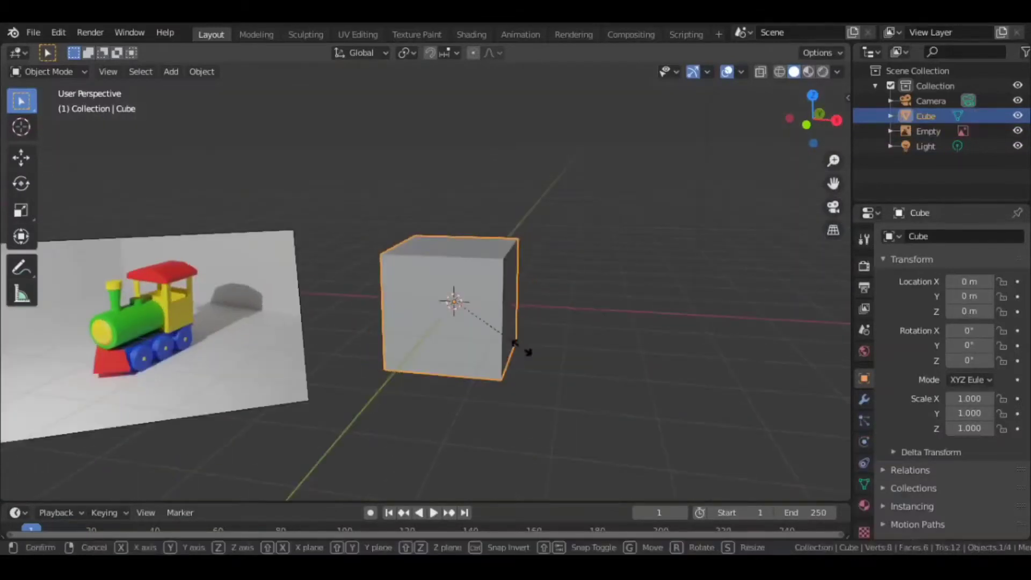
key(z)
click(542, 362)
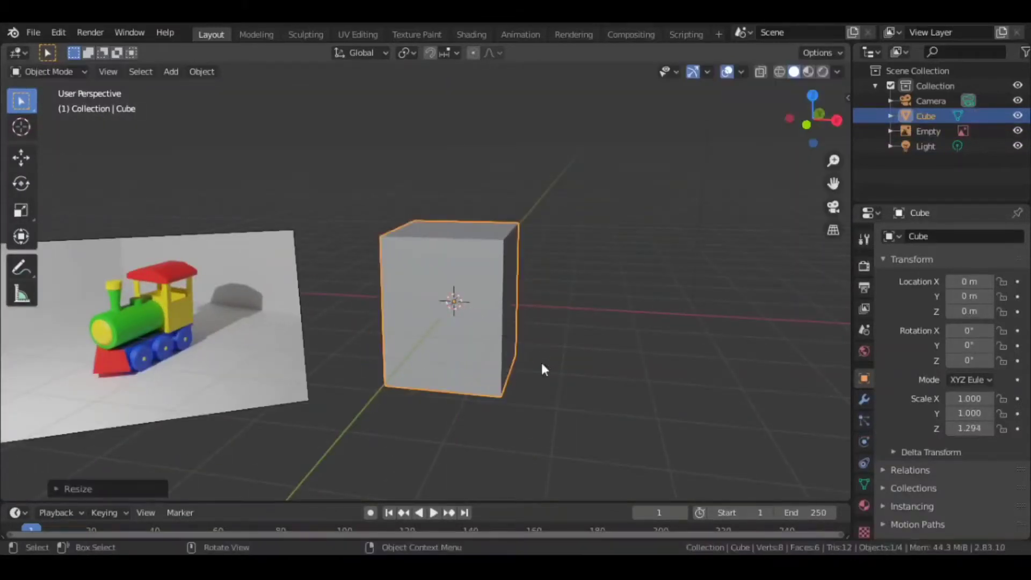
middle_drag(541, 363, 514, 360)
In Edit Mode, add a centred vertical loop cut that divides the cube into halves along X.
key(Tab)
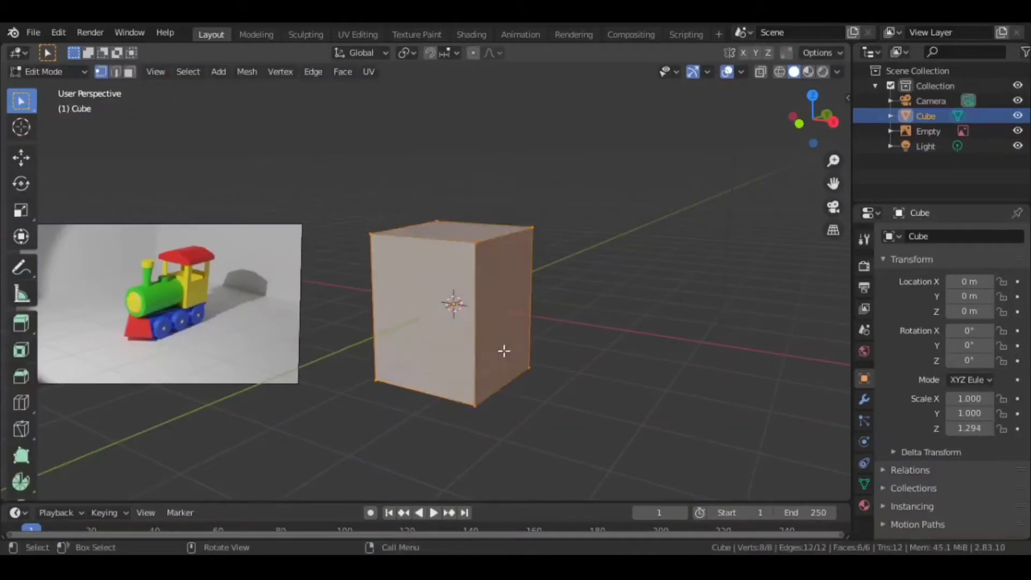
key(ctrl+r)
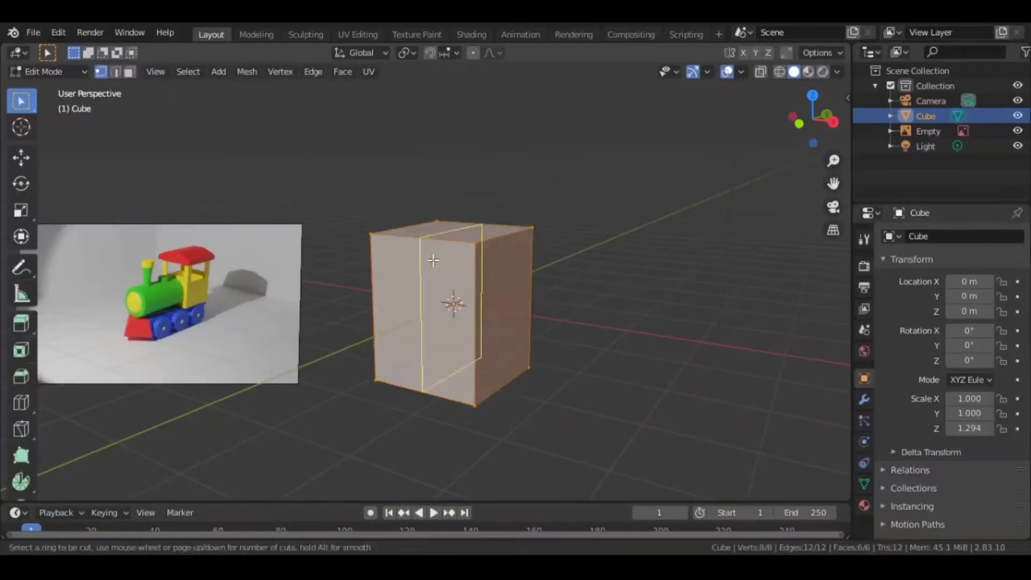
click(432, 261)
right_click(432, 260)
Delete the vertices of the cube's negative X half in see-through display.
middle_drag(432, 260, 466, 265)
key(alt+z)
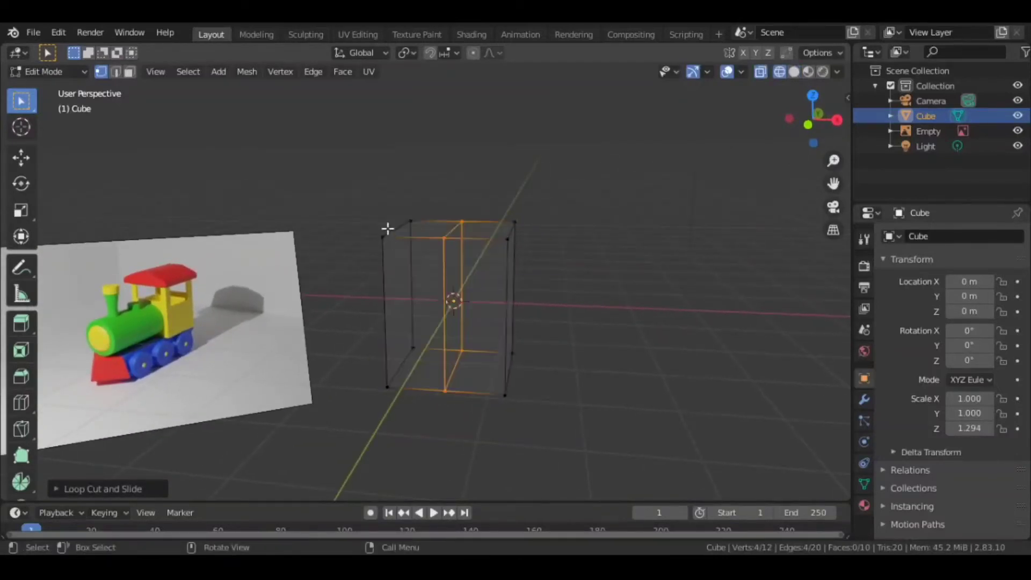
drag(357, 173, 435, 409)
key(x)
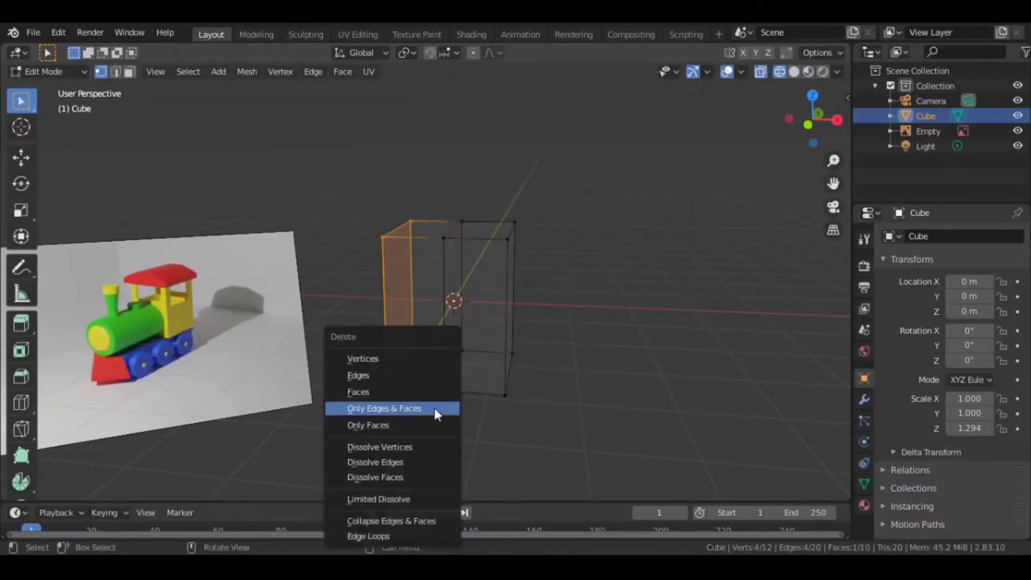
click(404, 359)
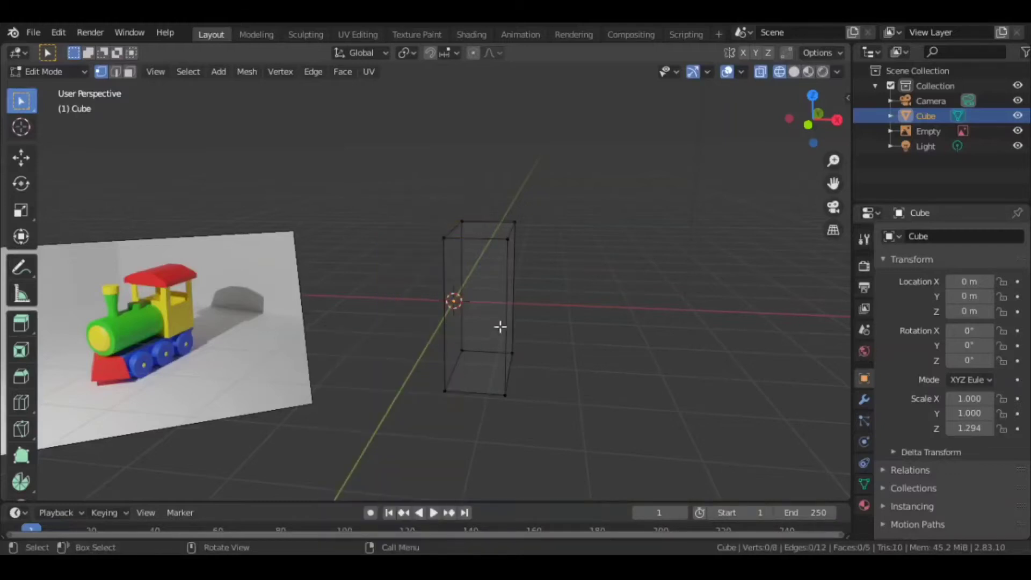
Add a centred vertical loop cut dividing the remaining half of the cube along Y.
middle_drag(500, 325, 393, 320)
key(ctrl+r)
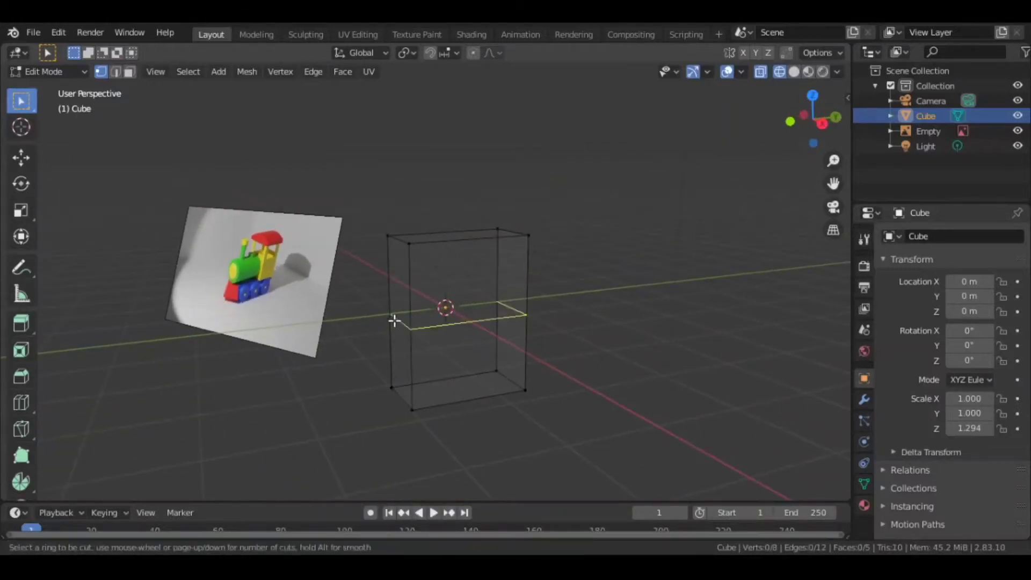
click(439, 243)
right_click(439, 244)
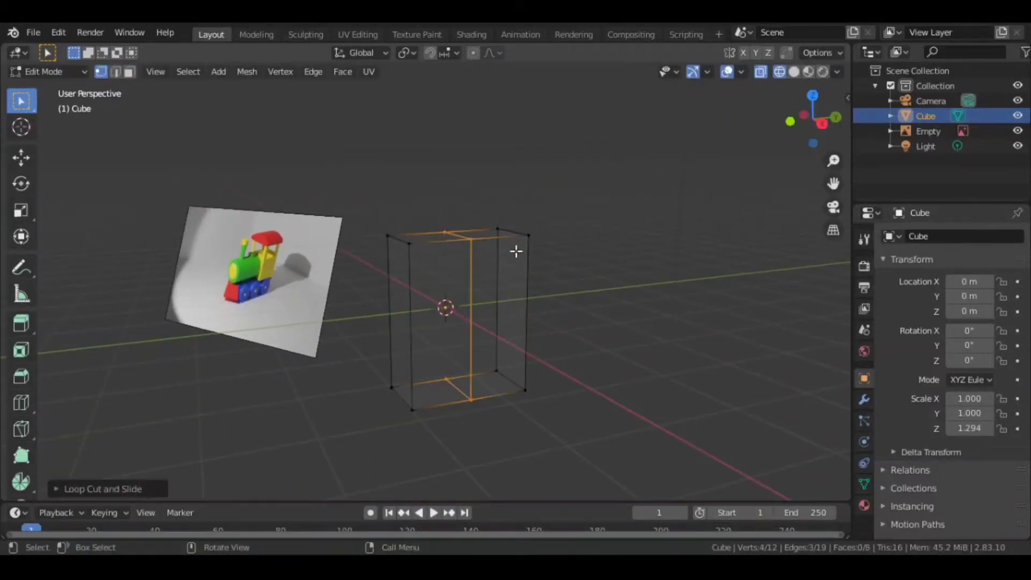
Delete the vertices of the positive Y half and return the viewport to solid shading.
middle_drag(516, 249, 475, 251)
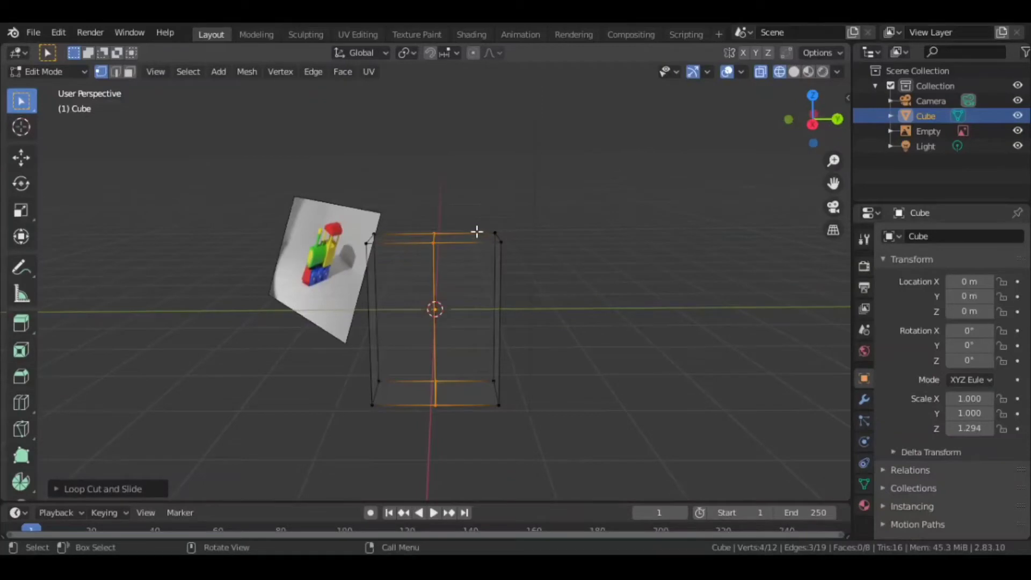
drag(467, 217, 538, 441)
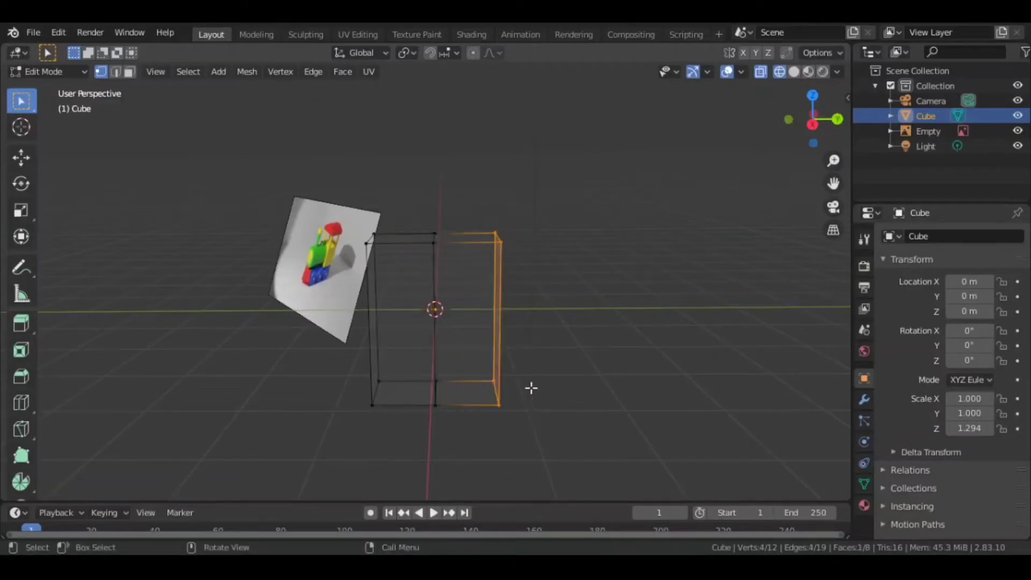
key(x)
click(470, 357)
middle_drag(470, 357, 490, 311)
key(z)
click(596, 307)
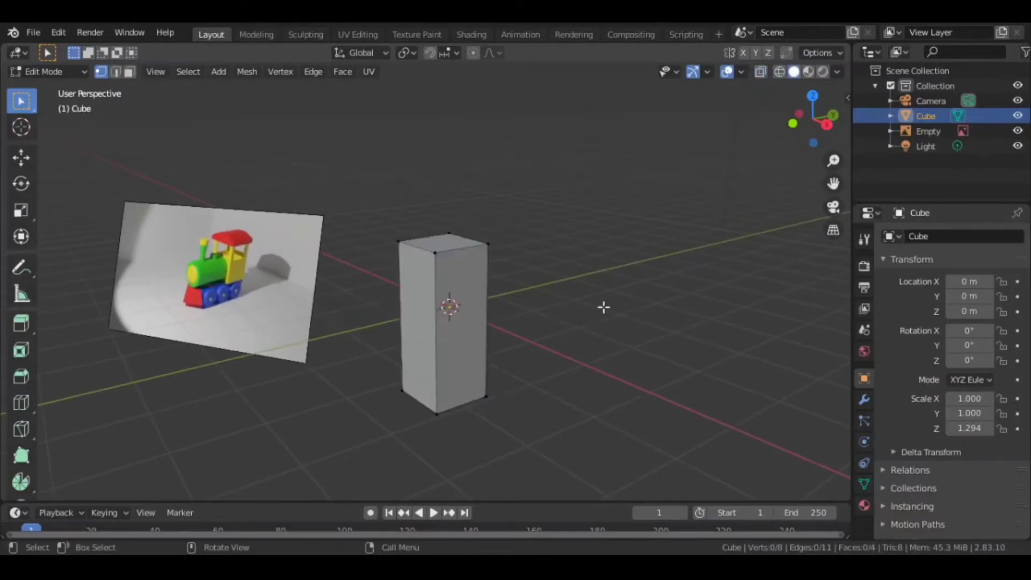
Add a Mirror modifier to the remaining quarter of the cube with both the X and Y axes enabled.
mouse_move(603, 306)
middle_down()
mouse_move(497, 283)
mouse_move(503, 296)
middle_up()
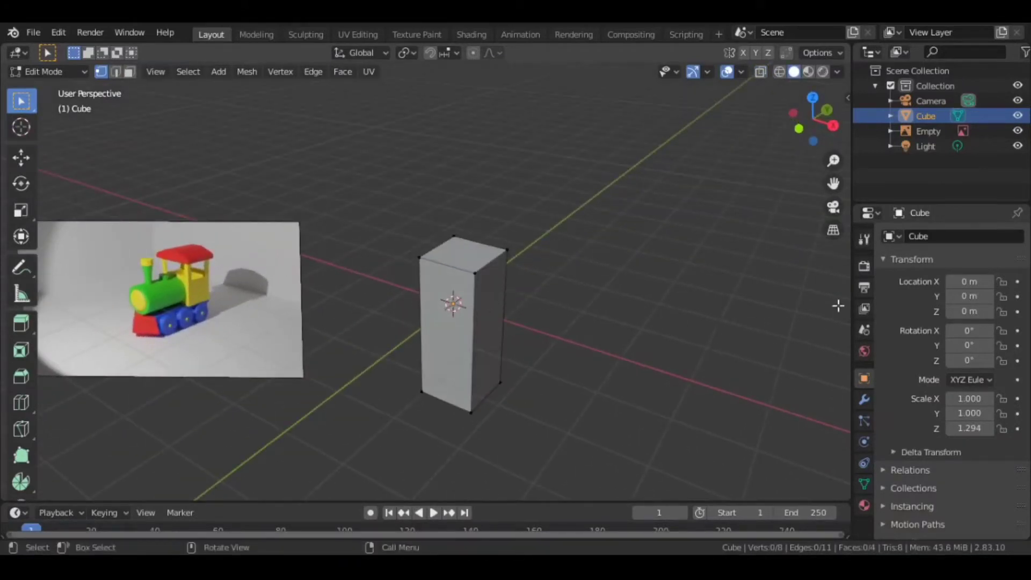
click(865, 400)
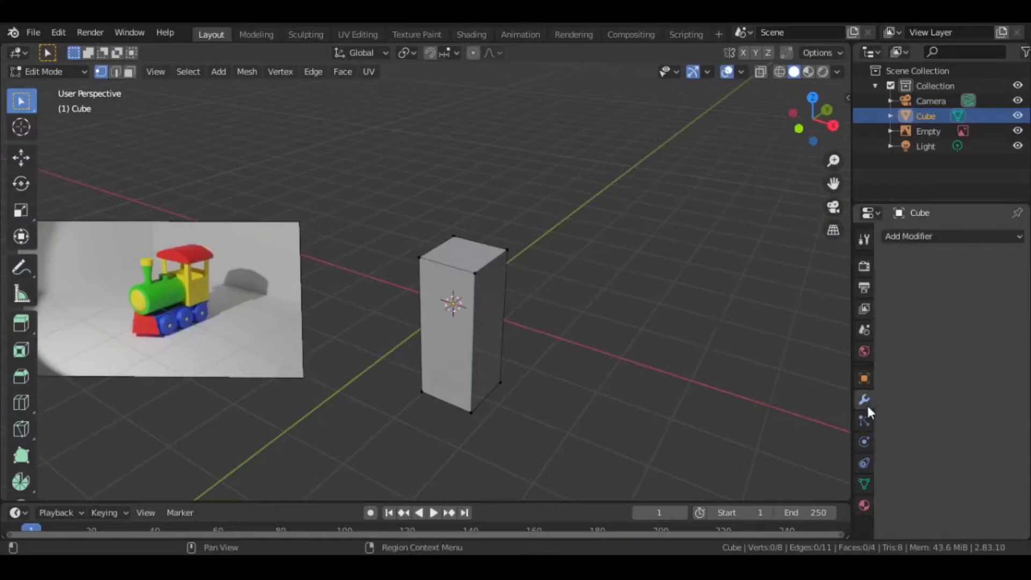
click(924, 233)
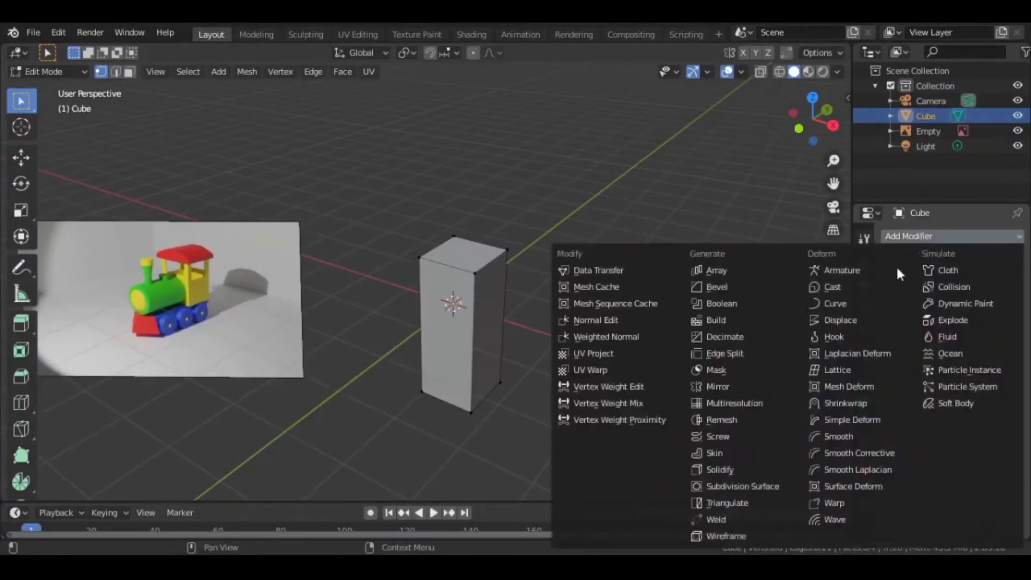
click(716, 387)
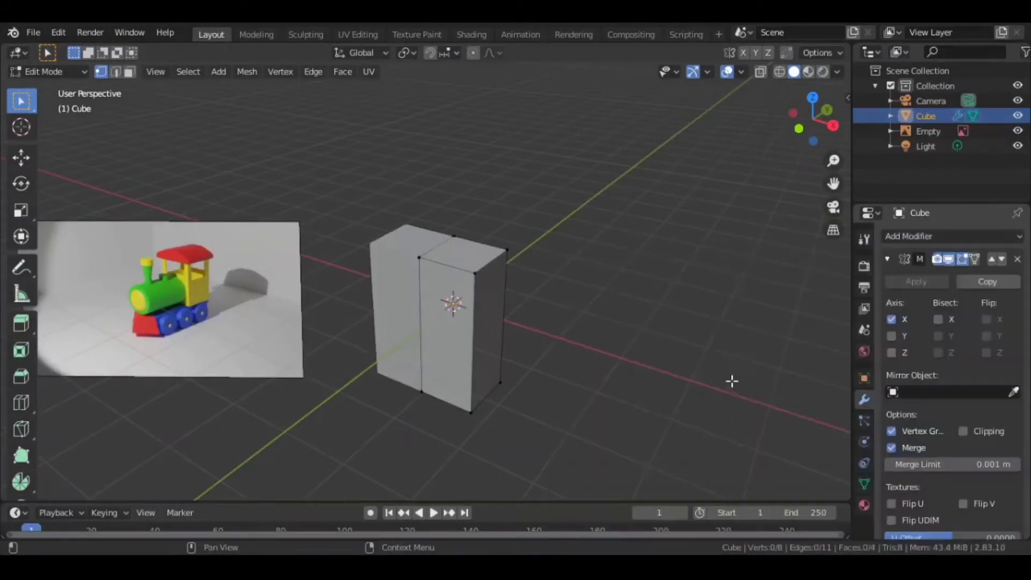
click(891, 336)
middle_drag(671, 290, 557, 265)
Add two horizontal loop cuts around the quarter body, one near the top and one below the middle.
key(ctrl+r)
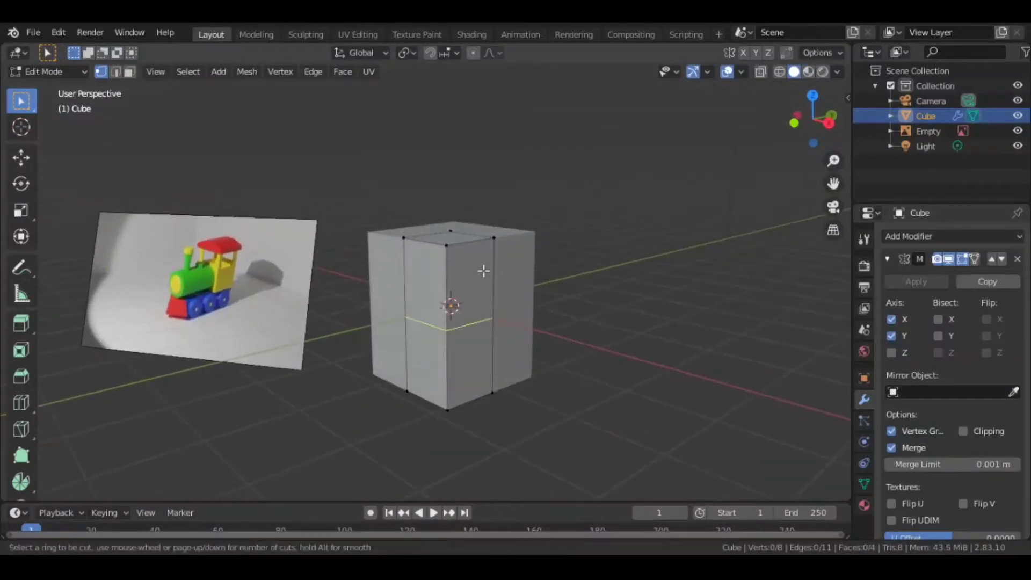
click(483, 271)
right_click(474, 292)
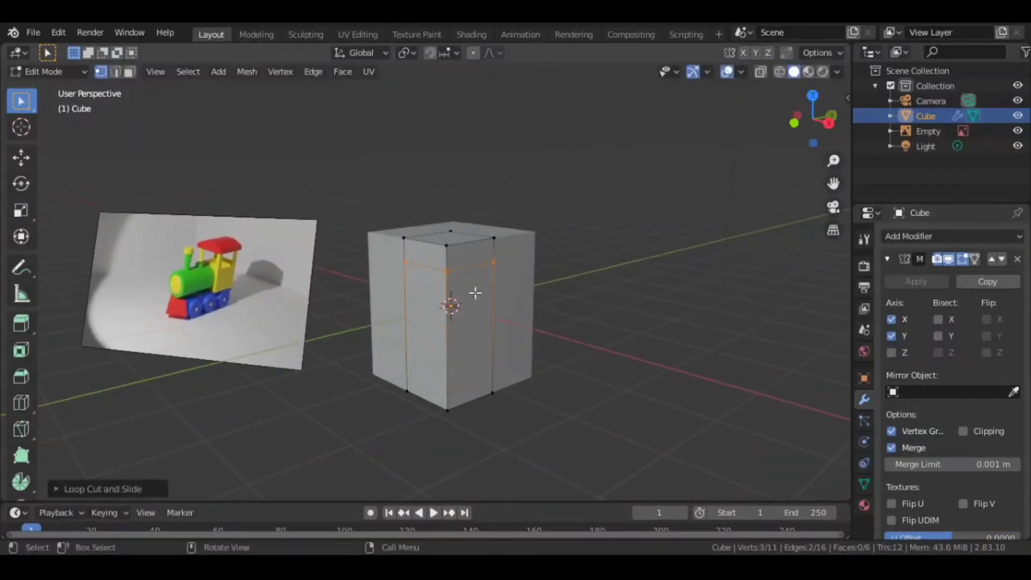
key(g)
key(g)
right_click(467, 306)
Add a vertical loop cut near the outer corner on each of the two wall sides to outline the pillar.
key(ctrl+r)
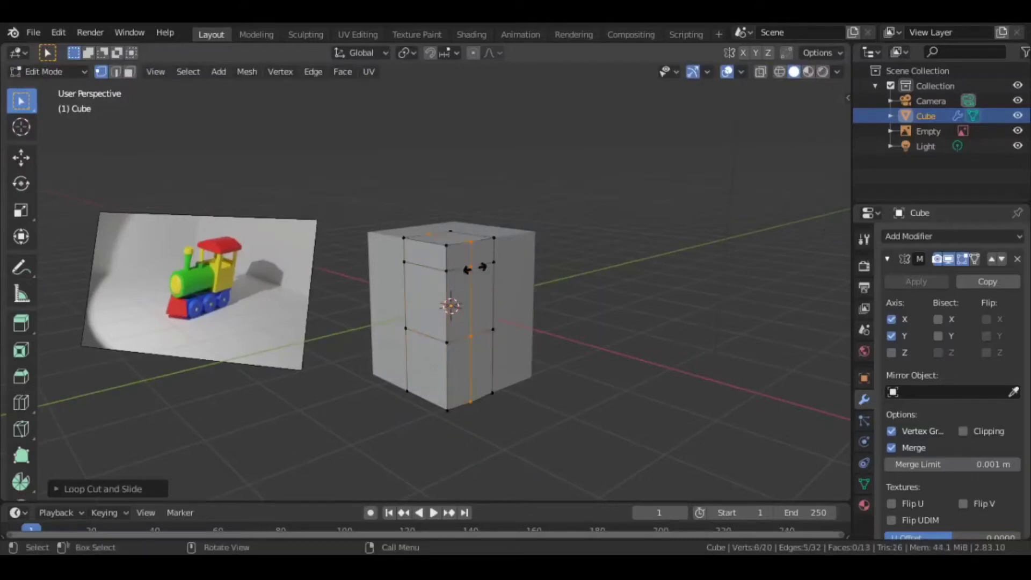
click(458, 267)
click(464, 266)
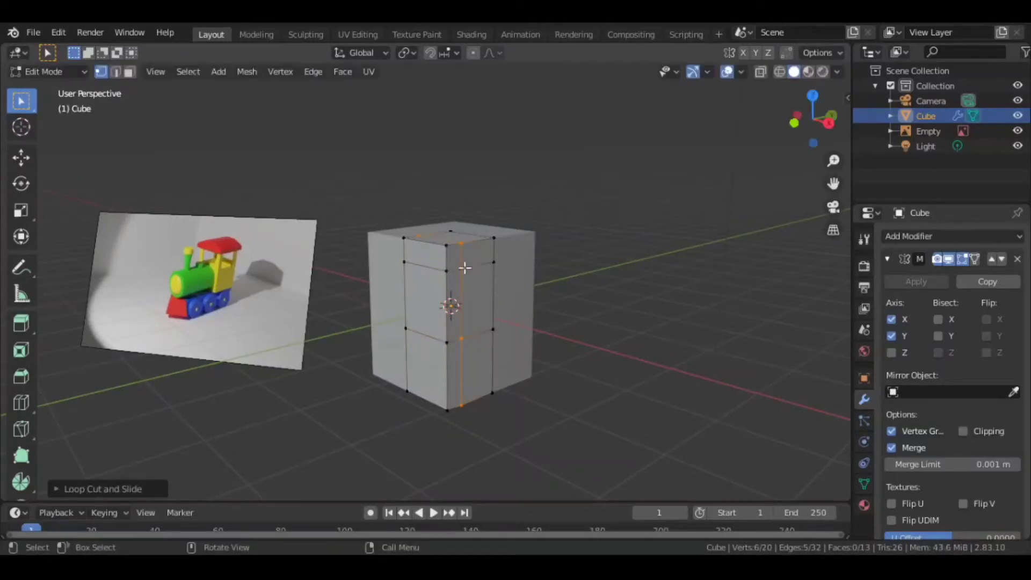
key(ctrl+r)
click(425, 277)
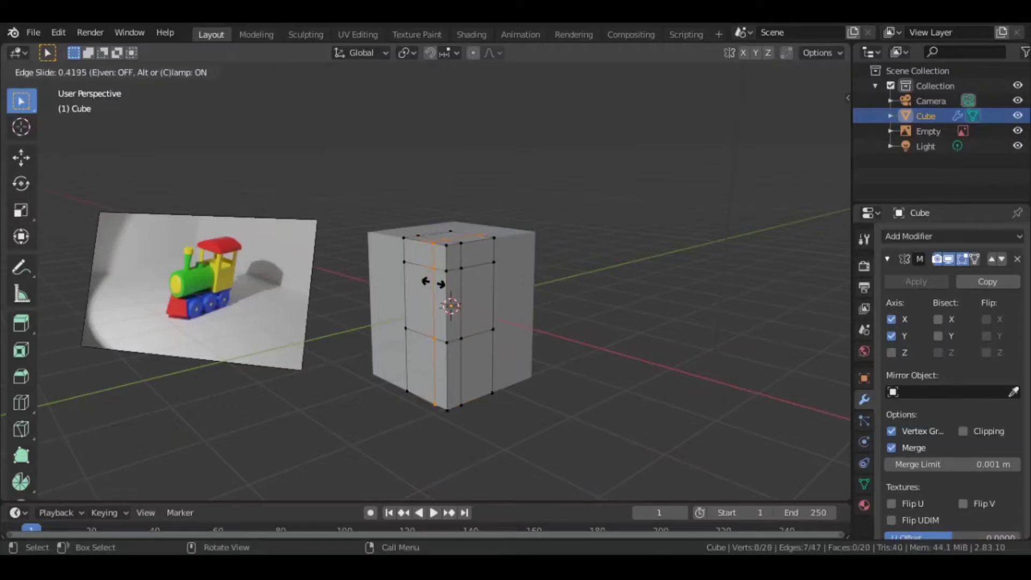
click(433, 284)
Move the upper horizontal edge loop up along Z, closer to the top of the body.
middle_drag(433, 284, 465, 272)
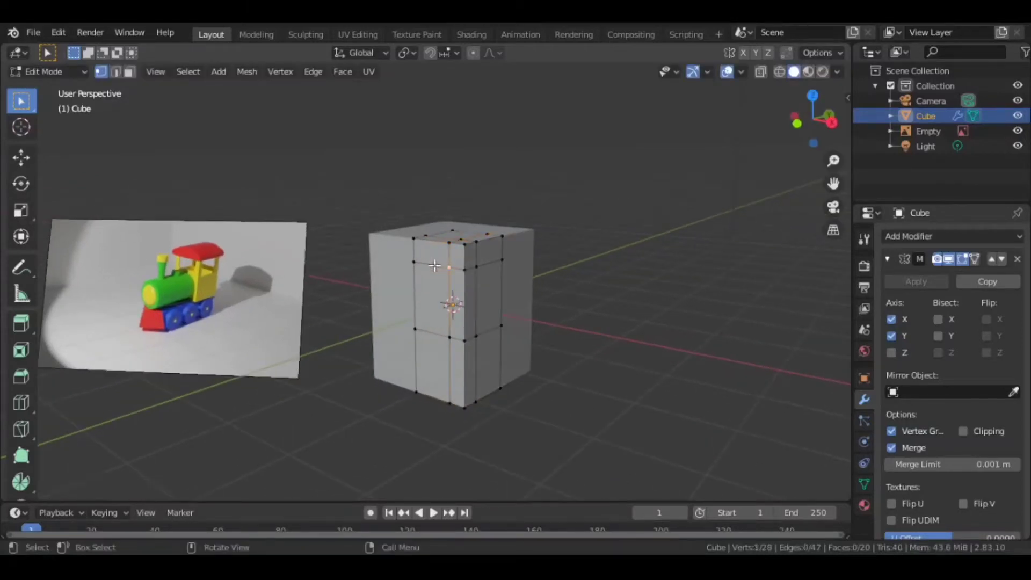
alt+click(435, 263)
key(g)
key(z)
click(442, 197)
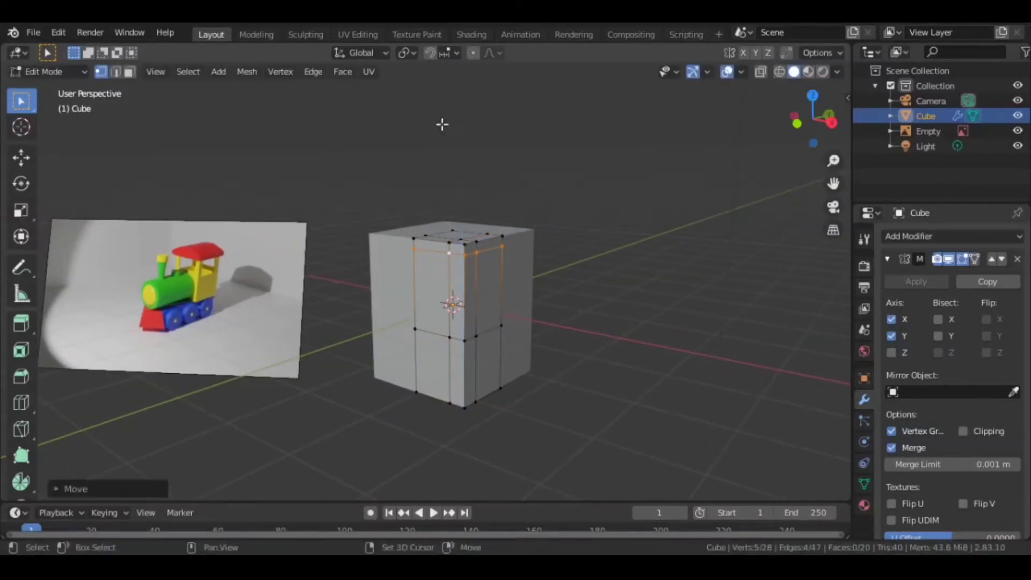
Raise the front wall's lower horizontal edge about 0.37 m along Z, and the side wall's matching edge slightly.
click(454, 332)
key(g)
key(z)
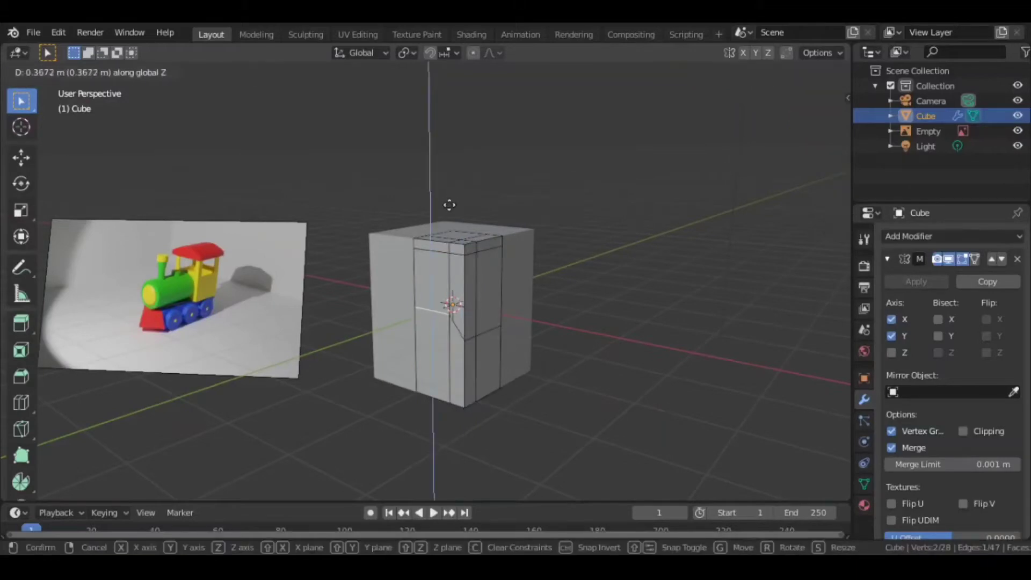
key(Escape)
key(g)
key(z)
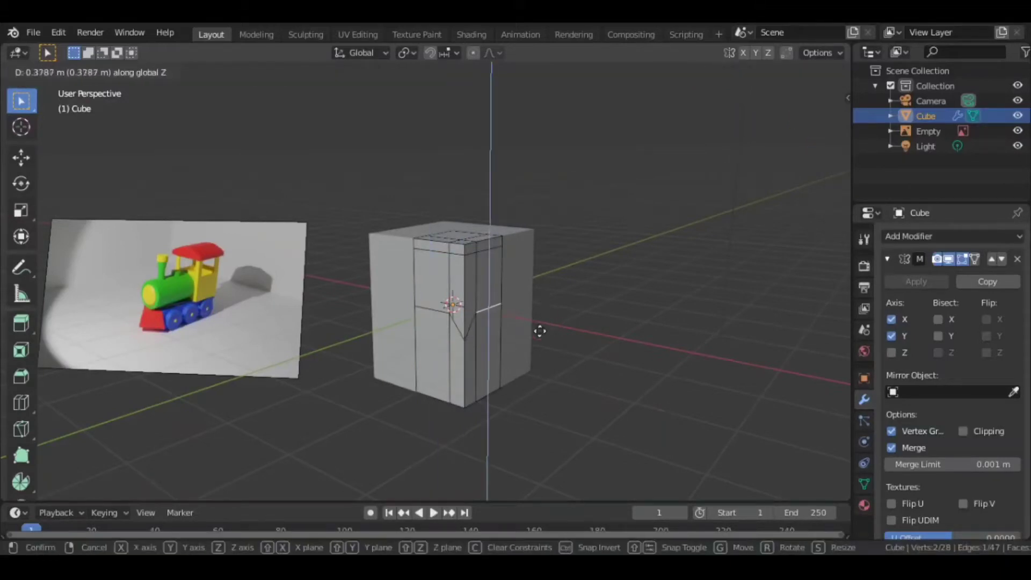
click(538, 436)
Delete the large upper face on the front wall and on the side wall to open the cab windows.
middle_drag(538, 437, 526, 395)
key(3)
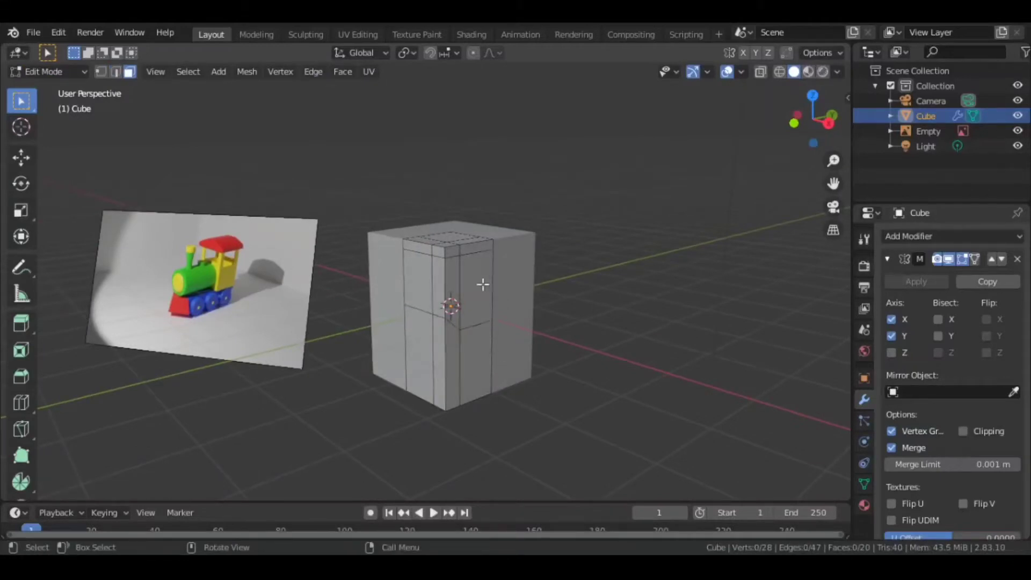
click(480, 283)
shift+click(421, 283)
key(x)
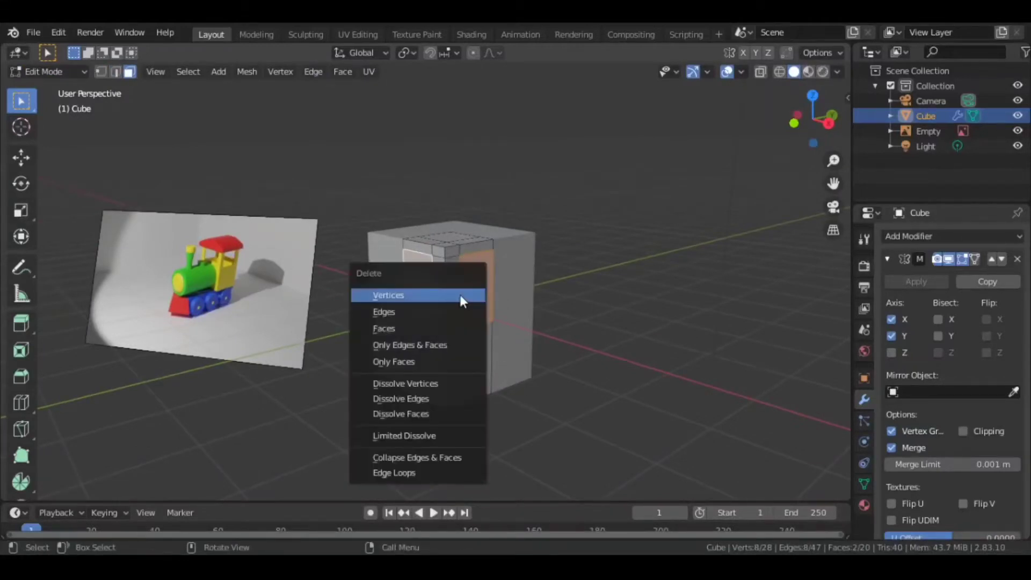
click(417, 328)
middle_drag(424, 317, 533, 295)
Return to object mode and add a mesh plane on top of the cab at the 3D cursor.
key(Tab)
key(Tab)
key(Tab)
key(shift+a)
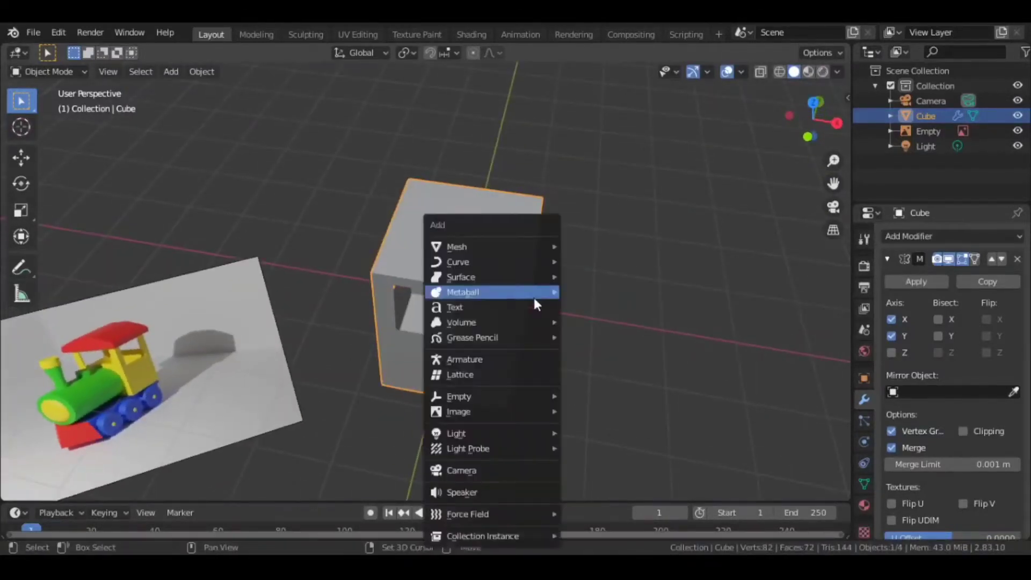
mouse_move(514, 246)
click(597, 243)
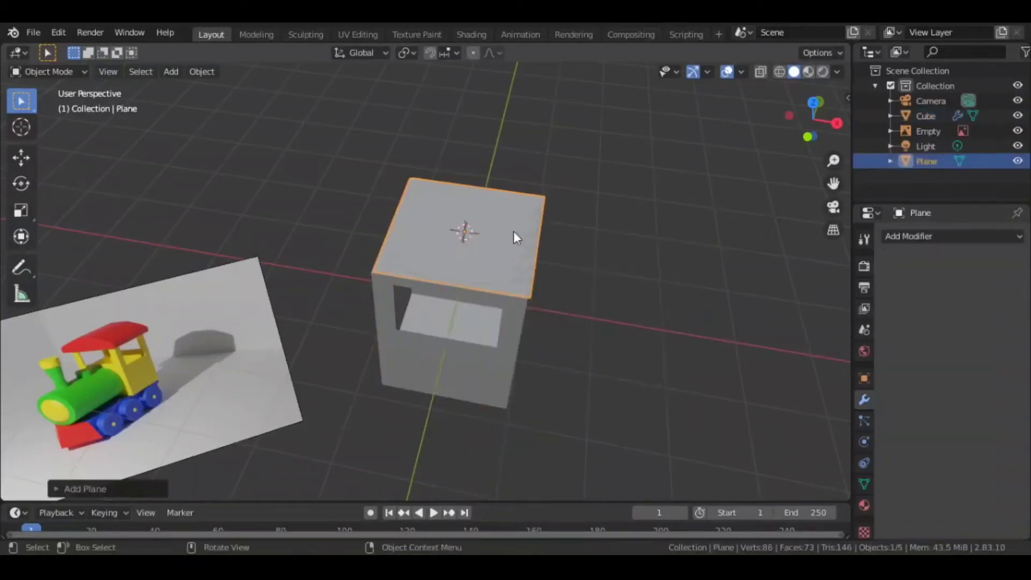
Scale the plane up uniformly so it overhangs the cab walls as a roof base, and adjust its position.
key(s)
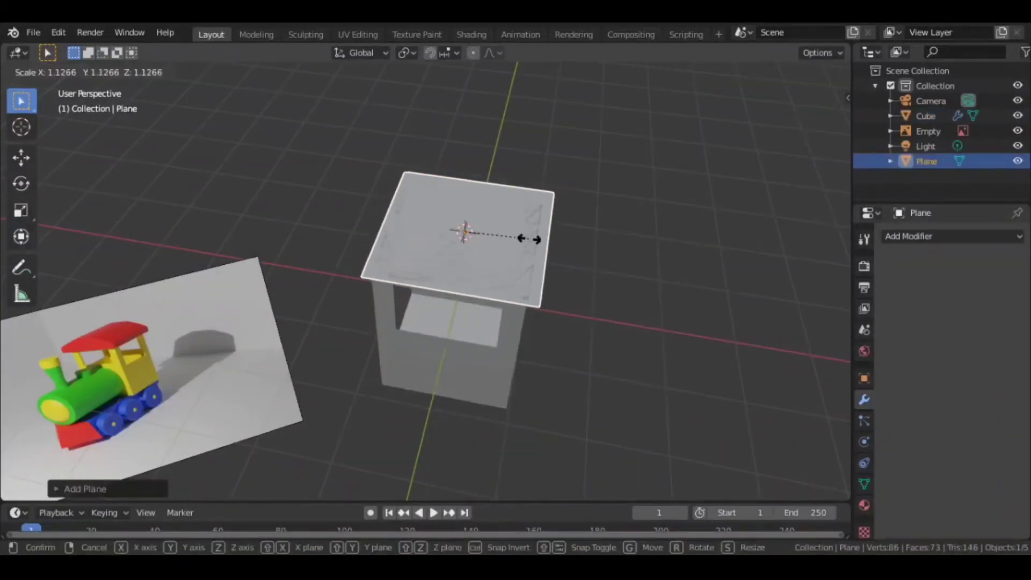
click(553, 246)
middle_drag(591, 269, 614, 214)
key(g)
click(536, 218)
Add a centred loop cut parallel to X across the roof plane and delete the outer vertices of its +Y half.
key(Tab)
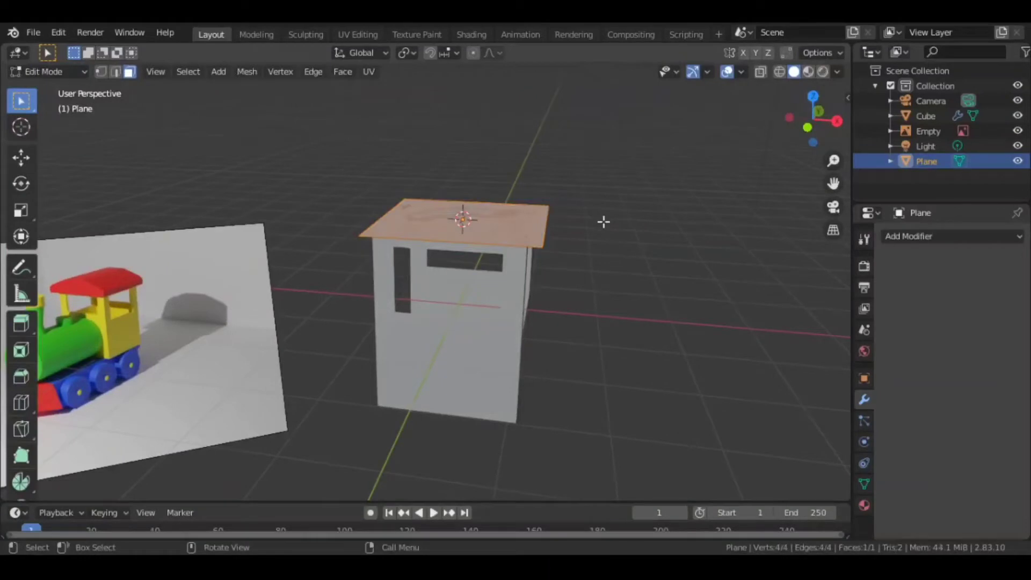
key(ctrl+r)
click(541, 226)
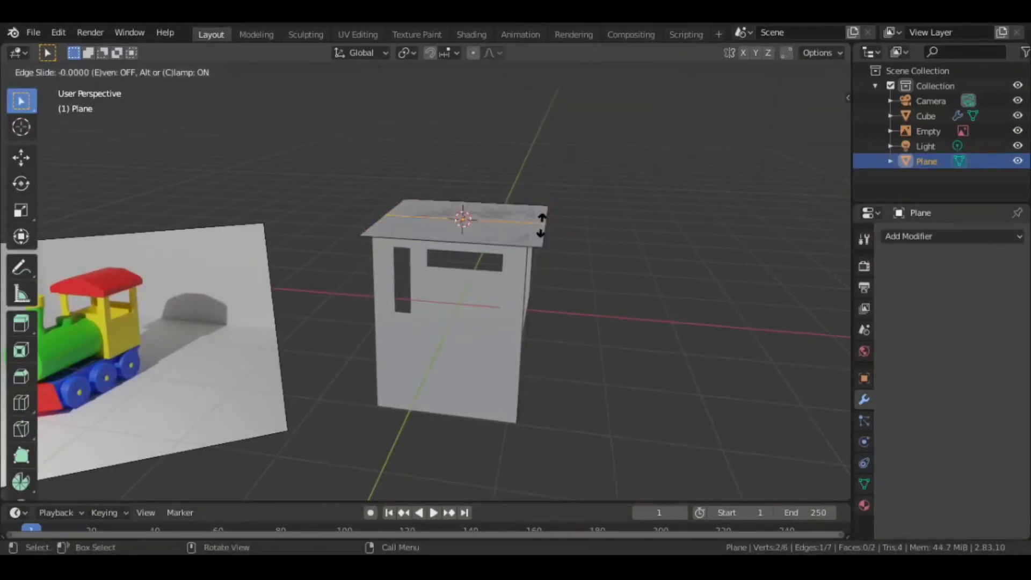
click(561, 219)
middle_drag(564, 218, 415, 238)
key(1)
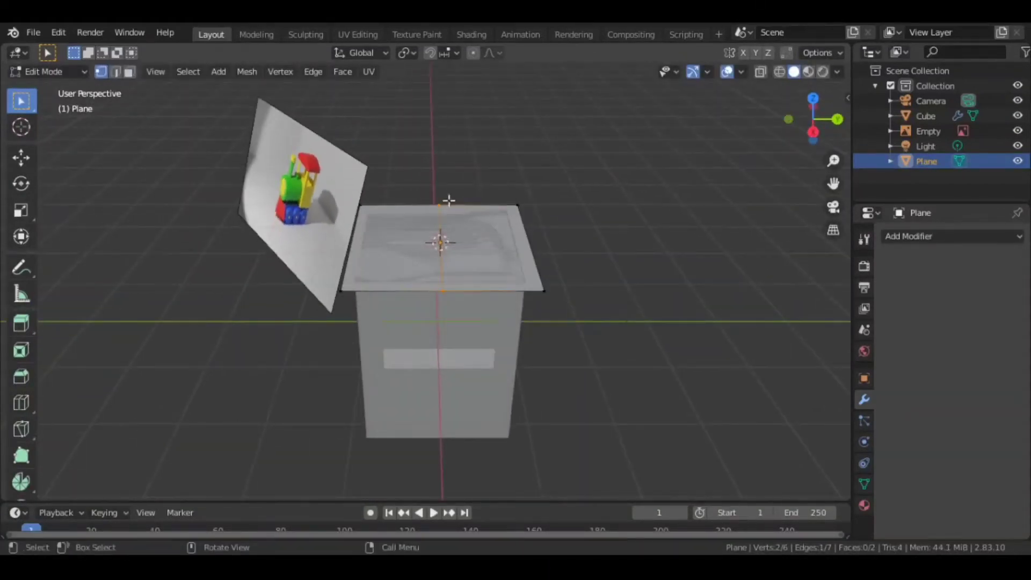
drag(476, 183, 596, 329)
key(x)
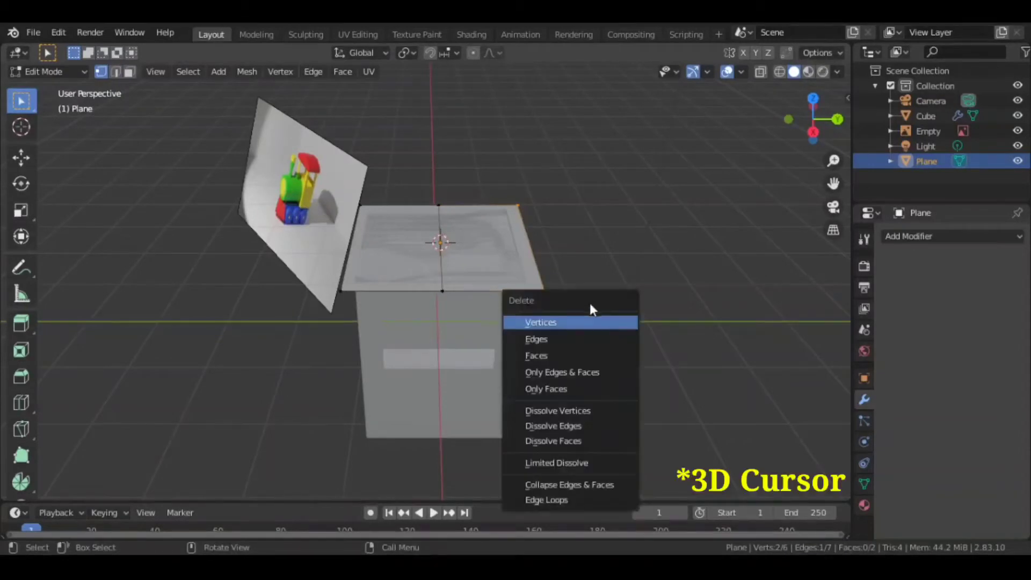
click(585, 318)
Add a Mirror modifier to the roof plane, mirroring across Y only.
middle_drag(564, 264, 616, 243)
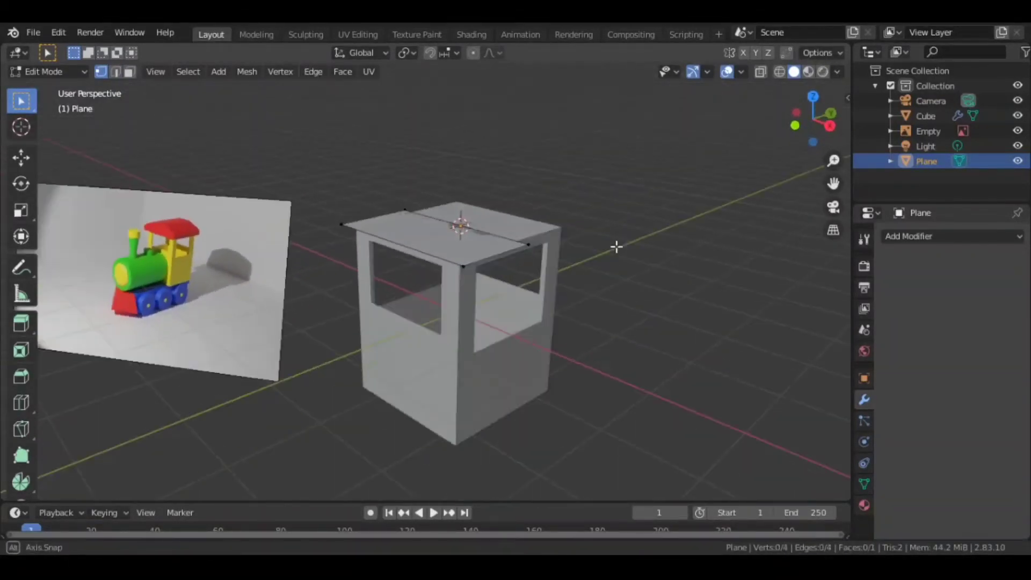
click(945, 232)
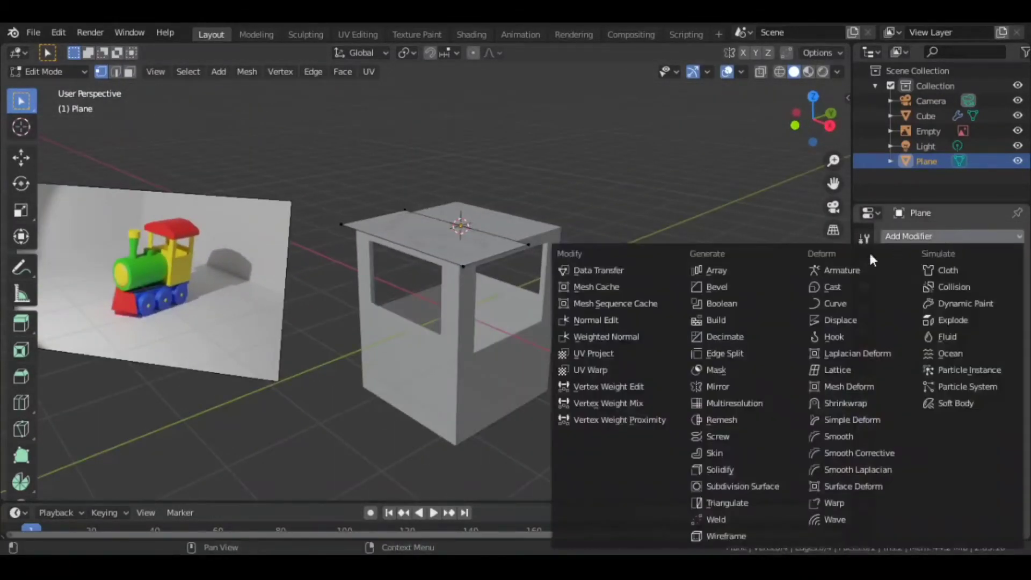
click(750, 385)
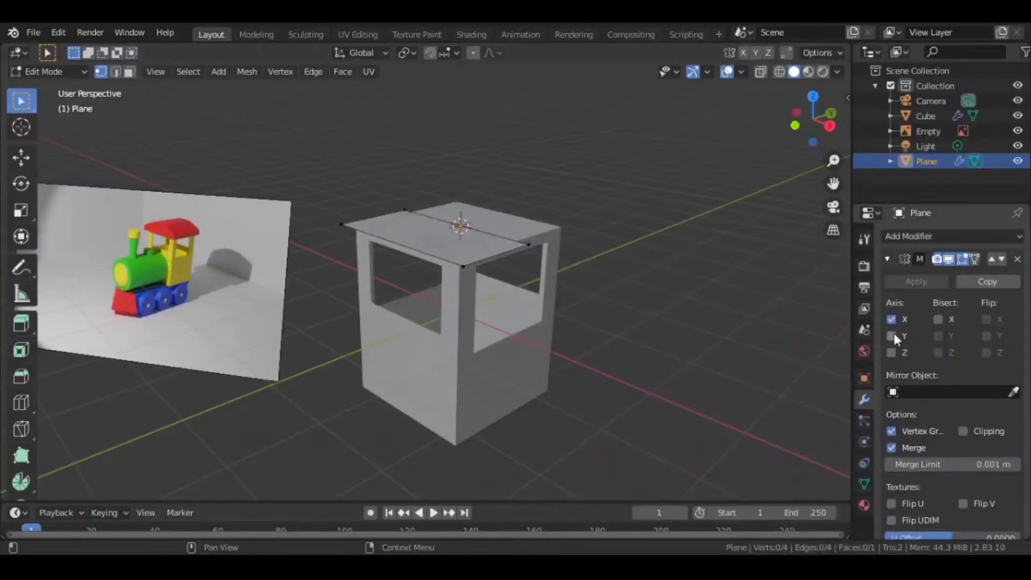
click(892, 335)
click(891, 319)
middle_drag(709, 287, 526, 256)
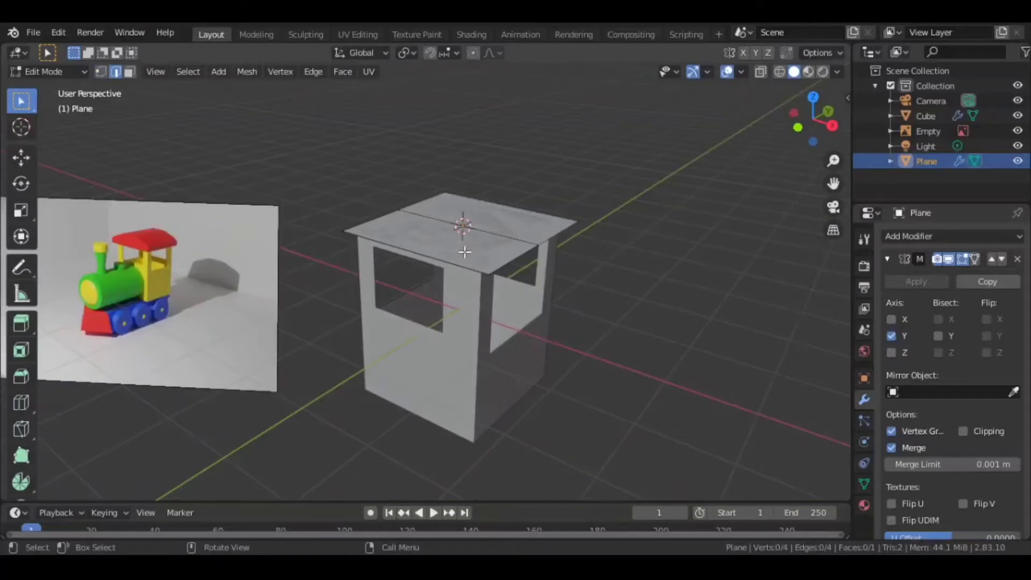
Extrude the whole roof face upward about 0.2 m to give the roof thickness.
key(a)
middle_drag(464, 251, 580, 251)
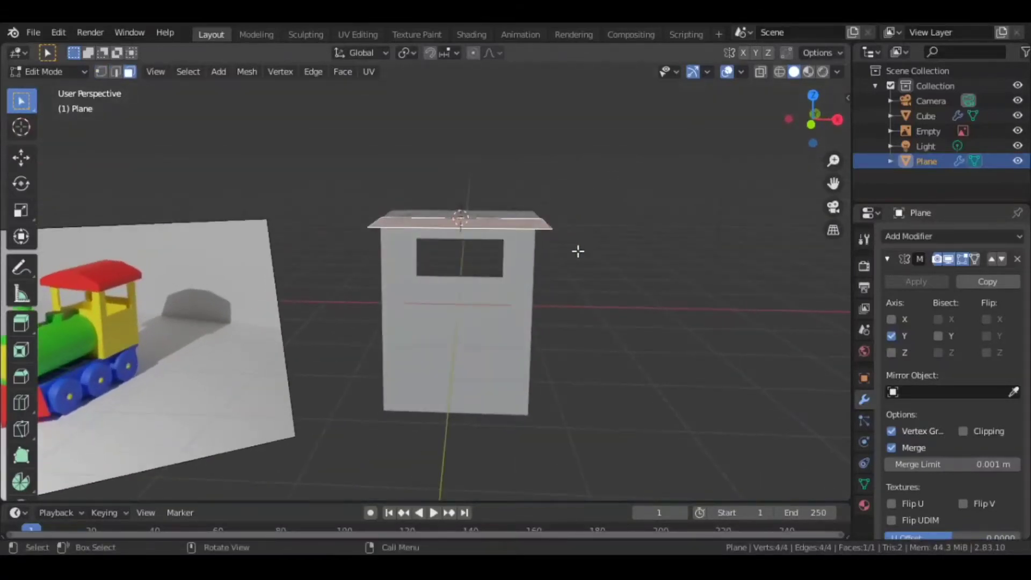
key(e)
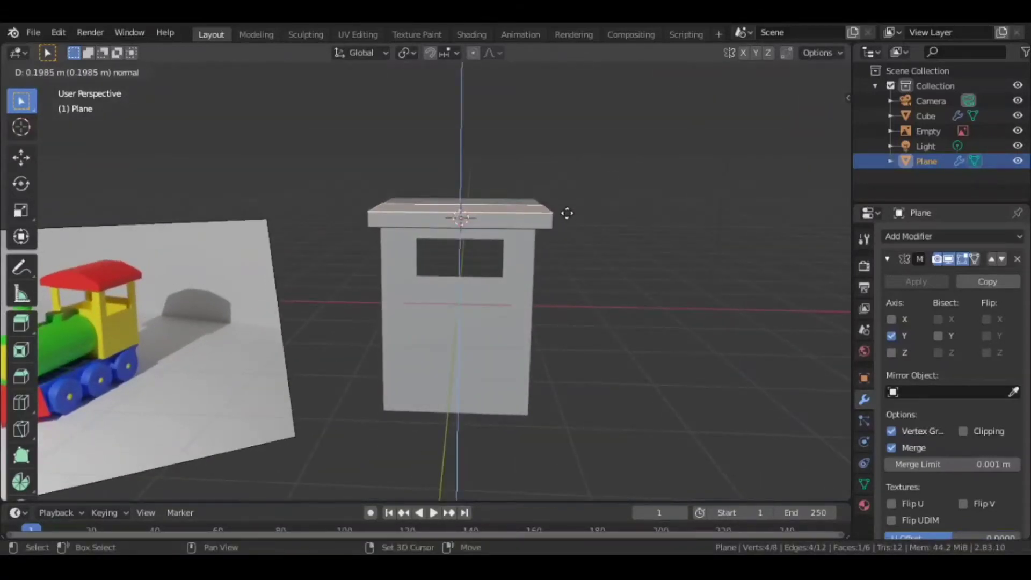
click(567, 213)
Add a centred loop cut across the roof's width and raise its top edge along Z into a gable ridge.
key(ctrl+r)
click(480, 214)
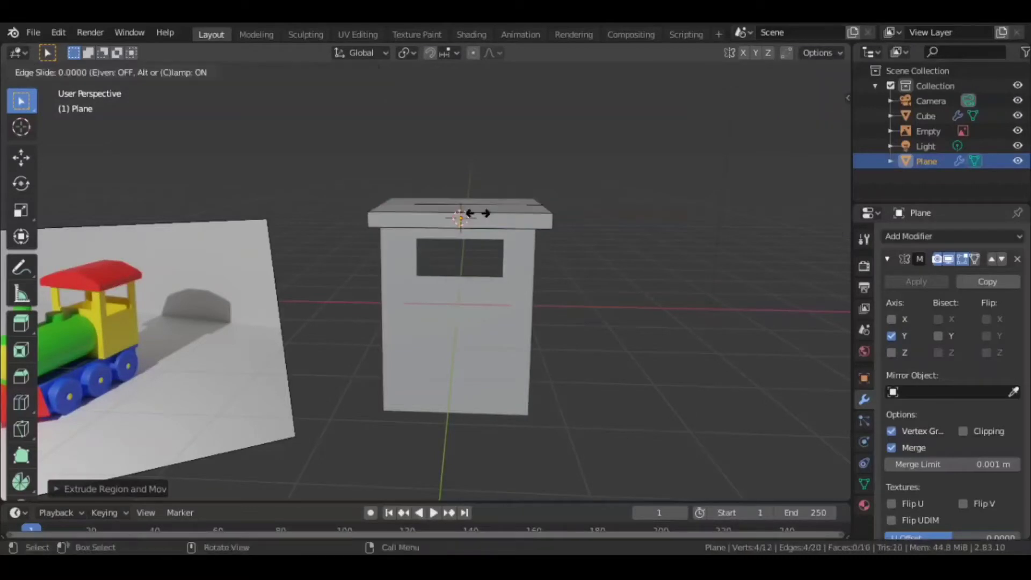
click(513, 233)
middle_drag(511, 197, 486, 221)
click(445, 245)
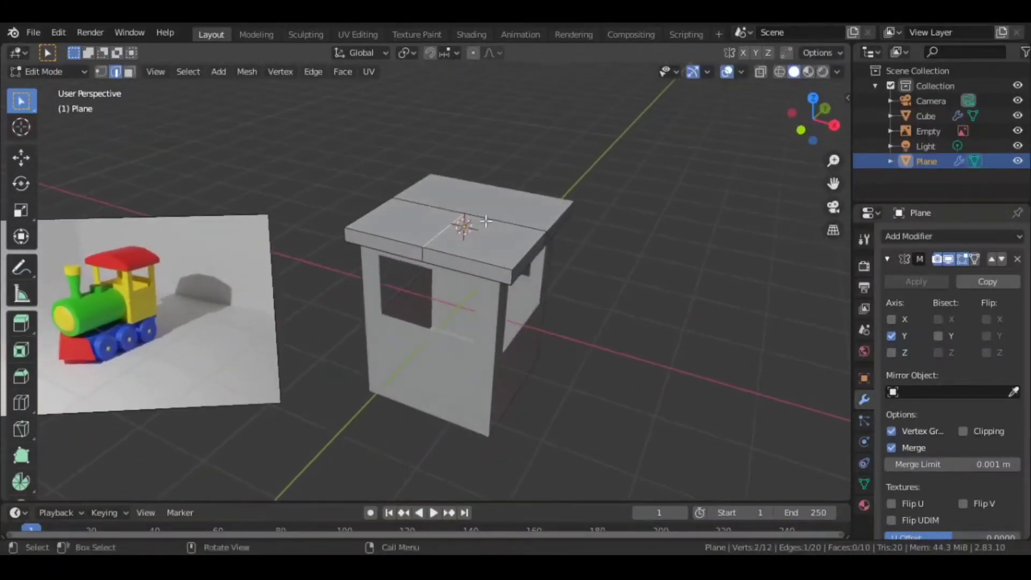
key(g)
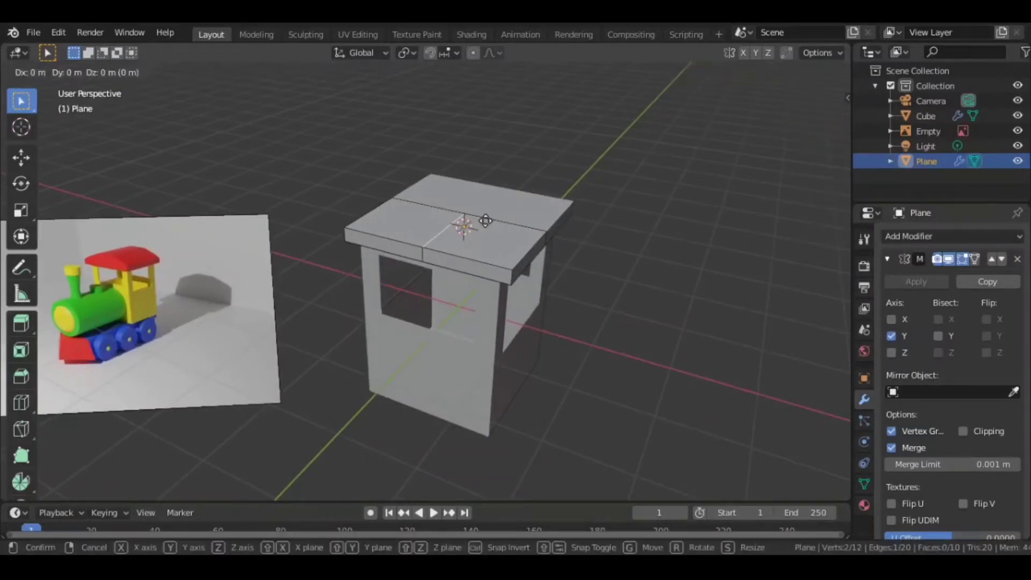
key(z)
click(494, 134)
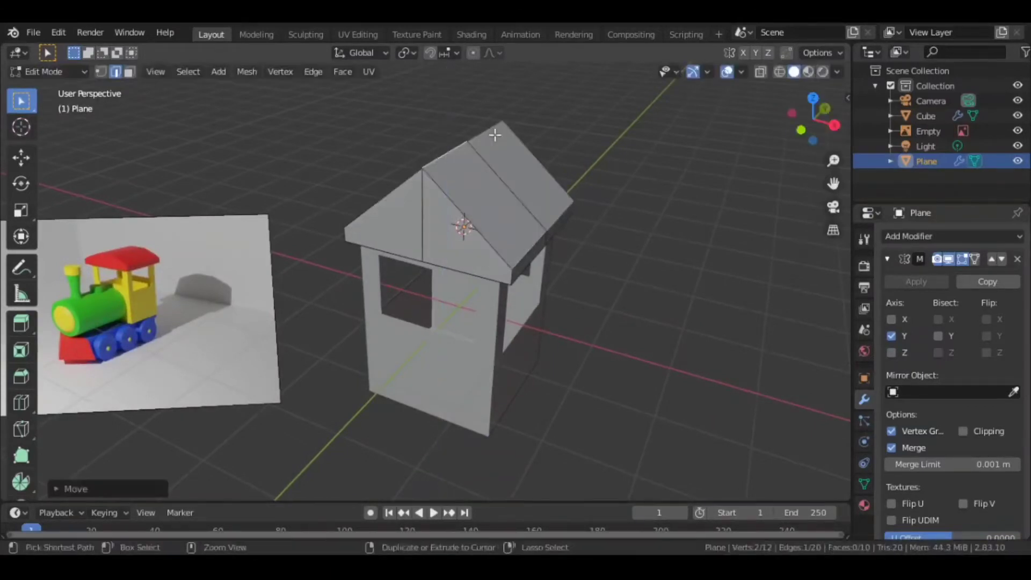
Bevel the roof's ridge edge with 3 segments and a width of about 0.99 m to round the roof.
key(ctrl+b)
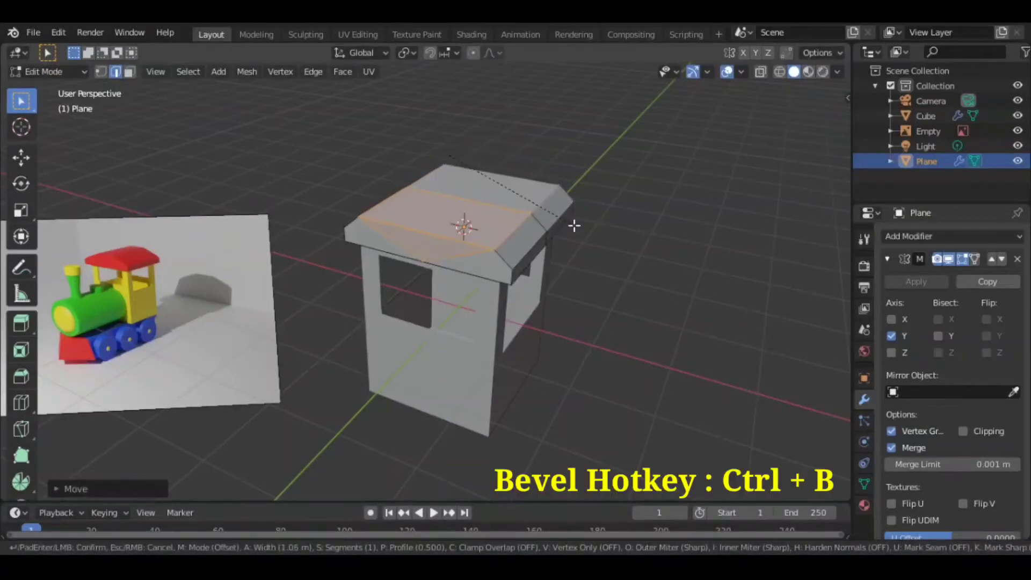
scroll(573, 221, up, 1)
scroll(573, 213, up, 1)
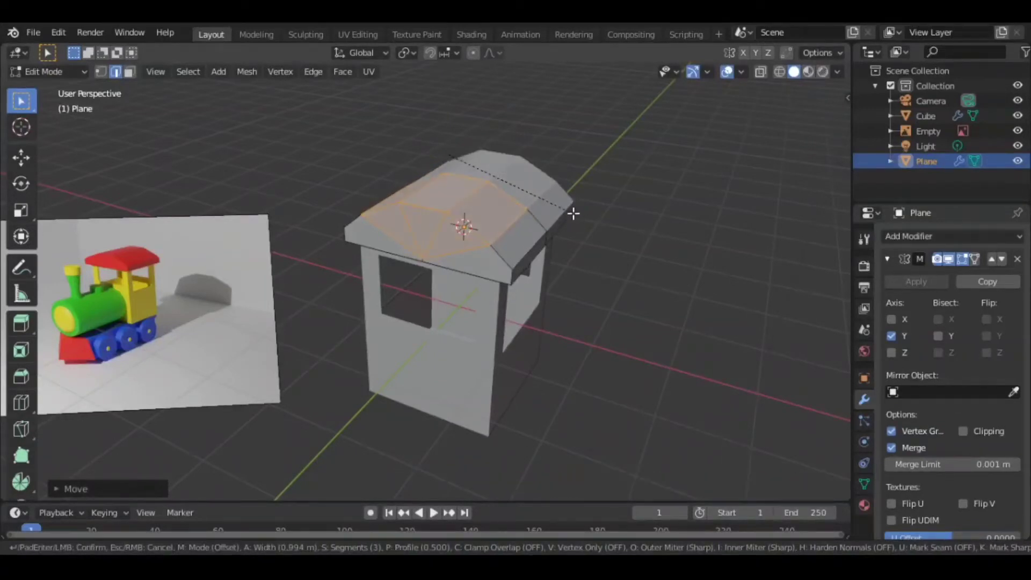
click(573, 214)
Add a Solidify modifier to the cab walls with a thickness of 0.06 m.
middle_drag(573, 214, 478, 212)
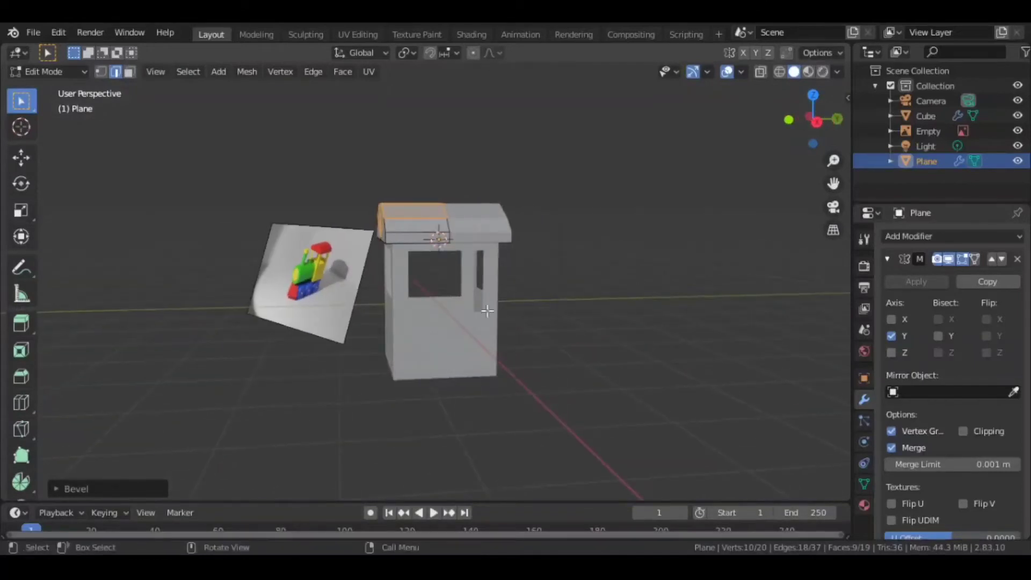
click(484, 322)
key(Tab)
click(466, 327)
middle_drag(465, 326, 537, 328)
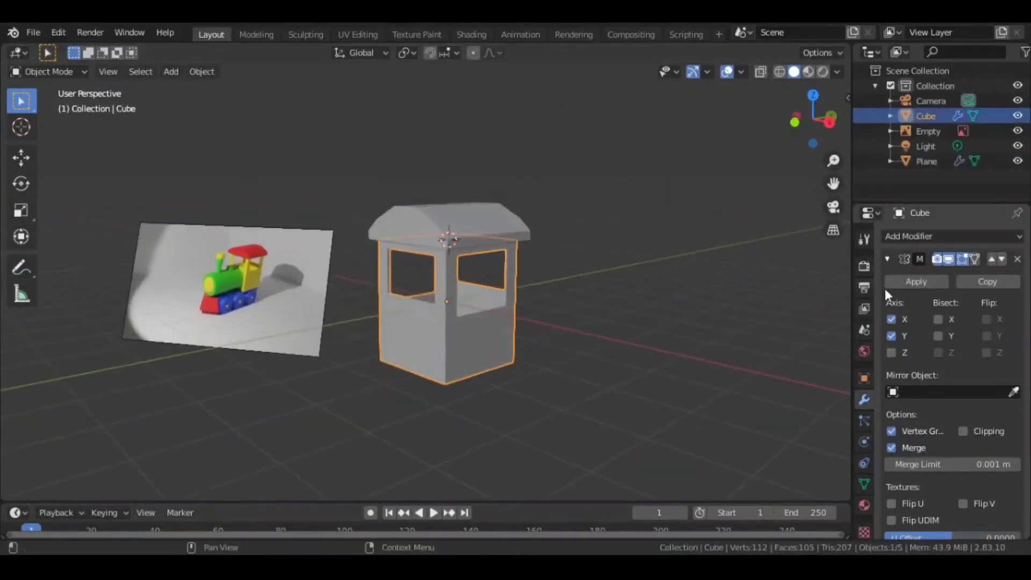
click(887, 261)
click(956, 237)
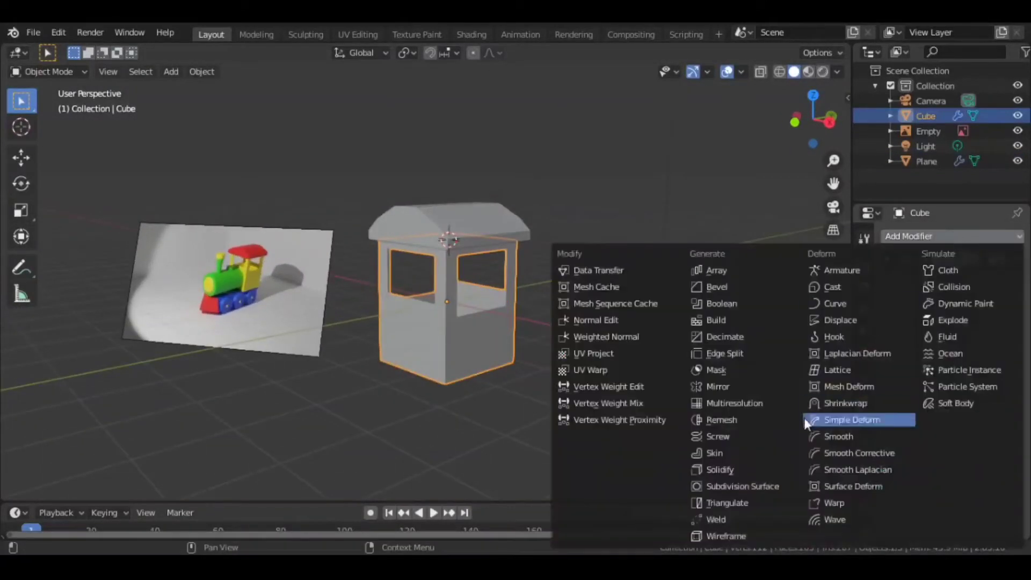
click(735, 472)
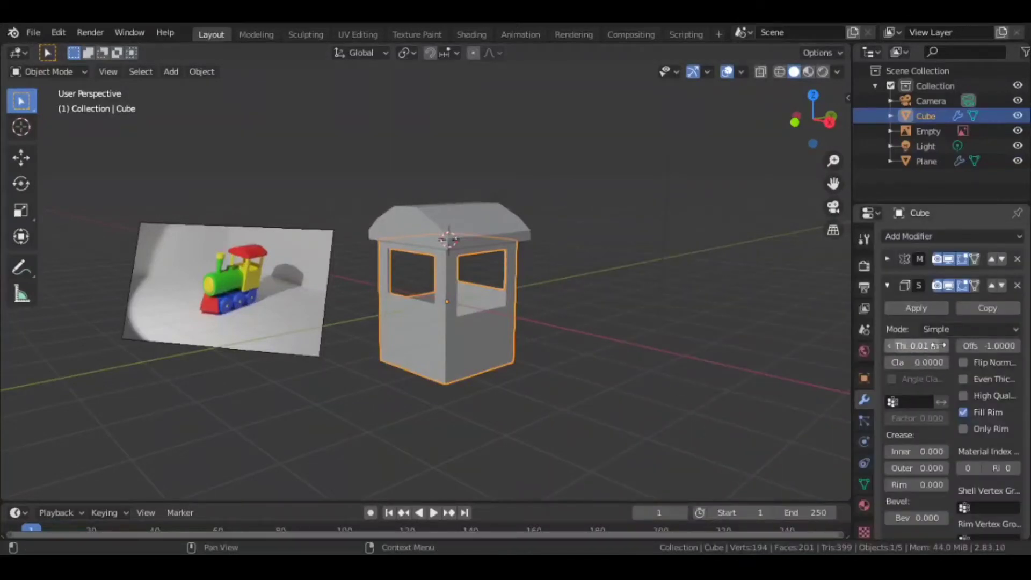
click(944, 345)
Place the 3D cursor at the lower middle of the cab's front wall and add a 16-vertex cylinder there.
key(alt+a)
key(KP_3)
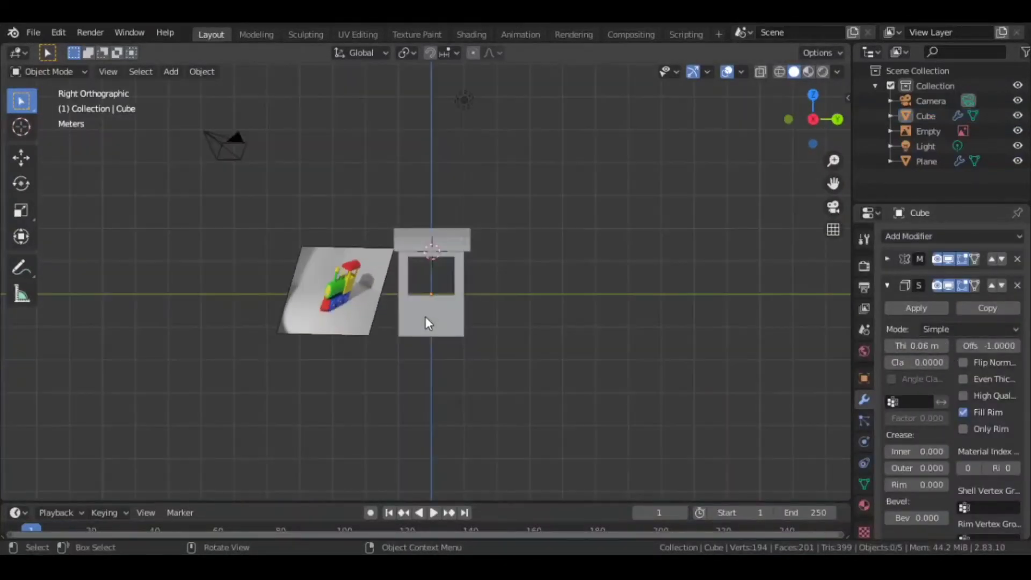
key(ctrl+KP_3)
scroll(425, 316, up, 2)
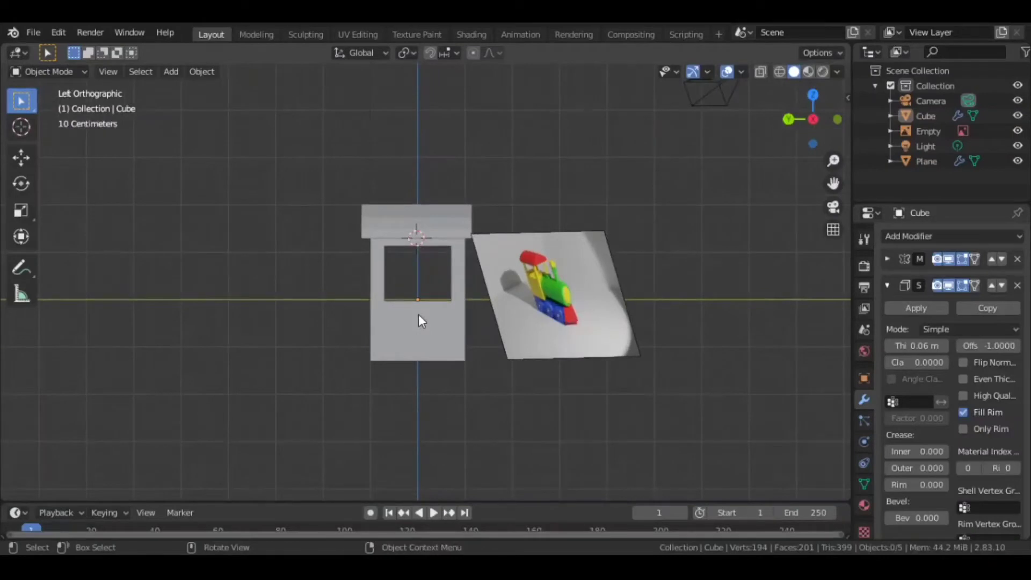
shift+right_click(420, 320)
key(KP_1)
key(shift+a)
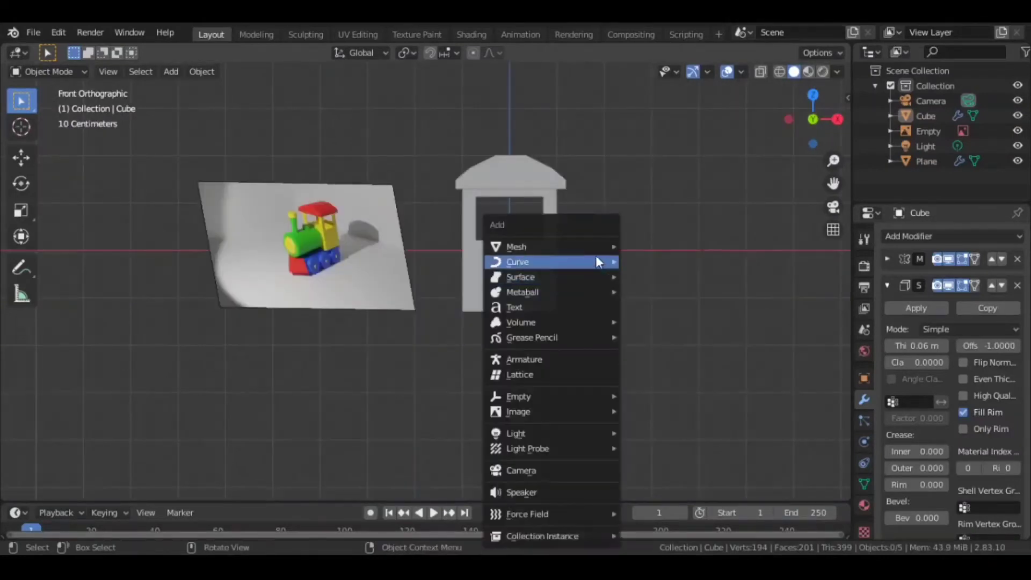
mouse_move(591, 246)
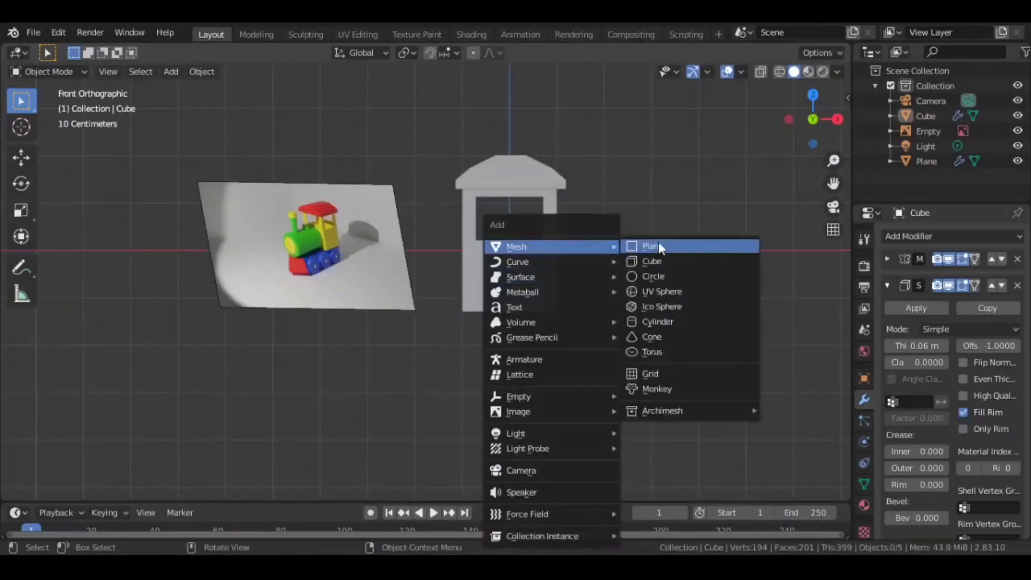
click(683, 320)
middle_drag(641, 212, 513, 253)
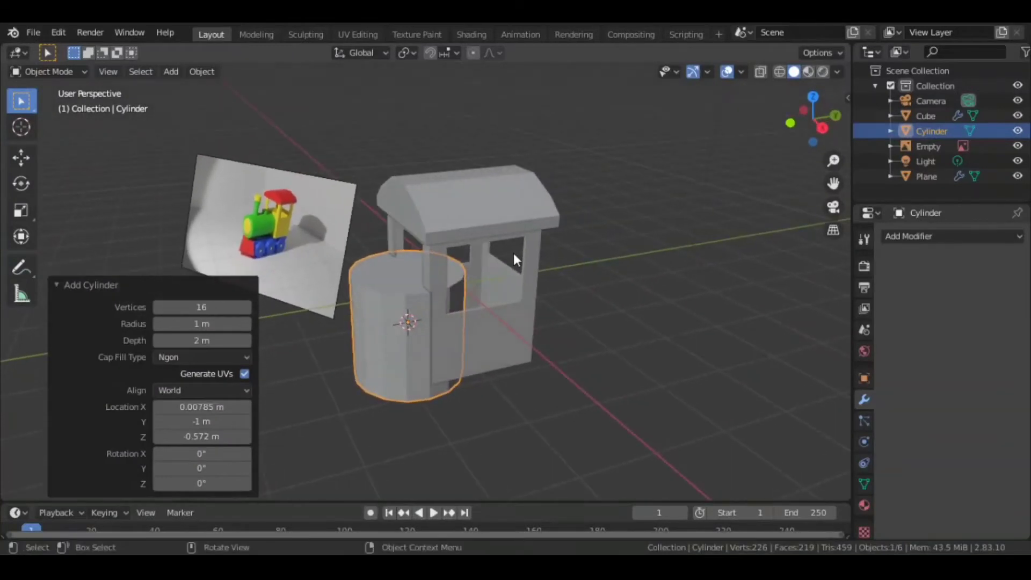
Rotate the cylinder 90° about the X axis and scale it uniformly to 0.69.
text(ry)
text(90)
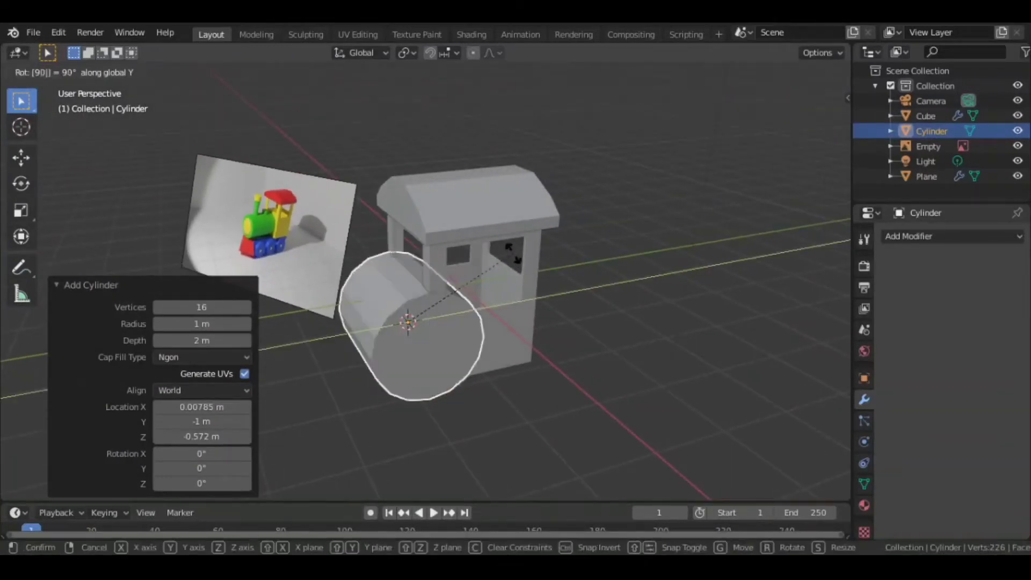
text(x)
key(Return)
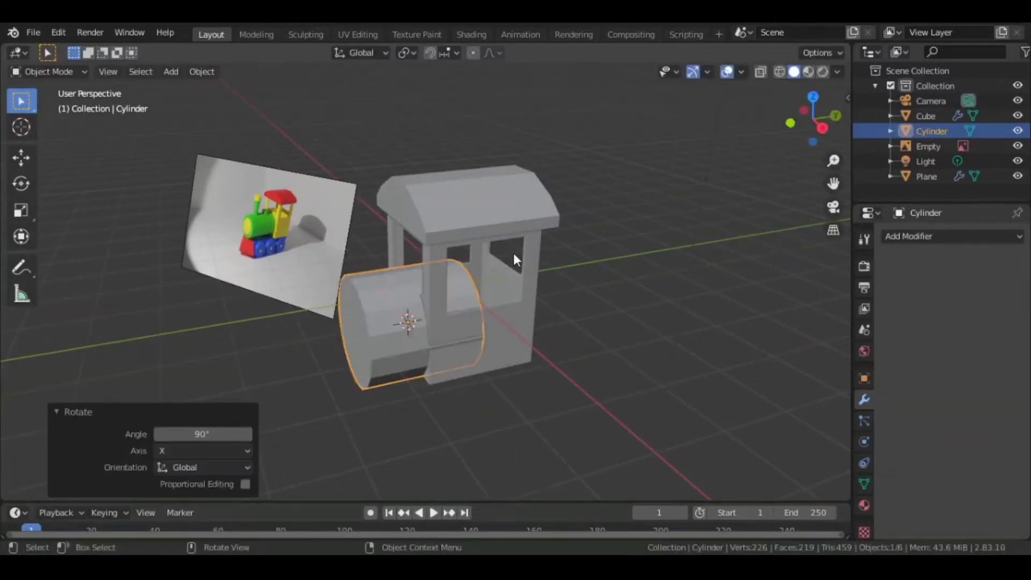
key(s)
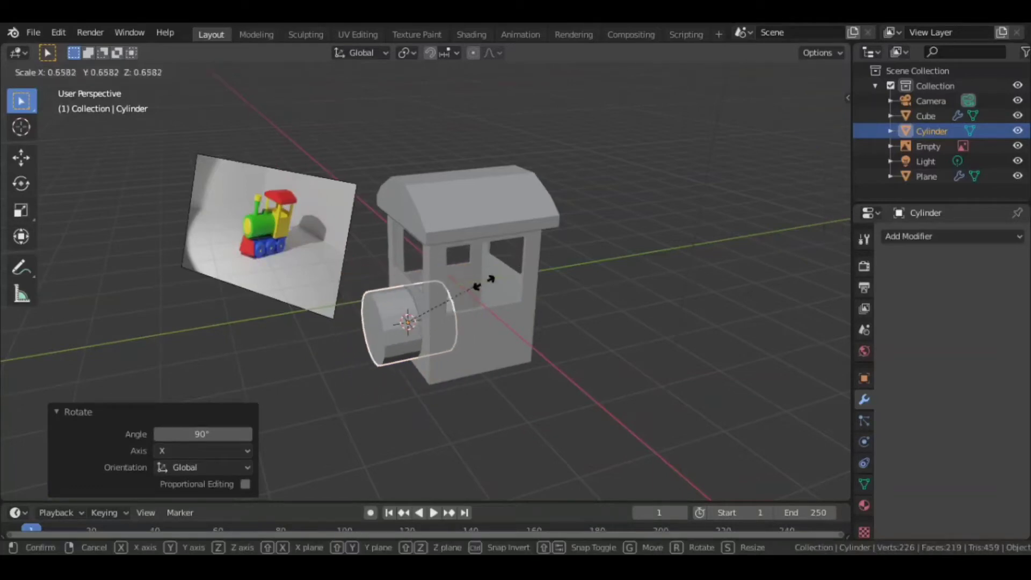
click(485, 282)
Move the cylinder about -0.71 m along Y so it extends forward from the cab's front wall.
middle_drag(485, 283, 517, 227)
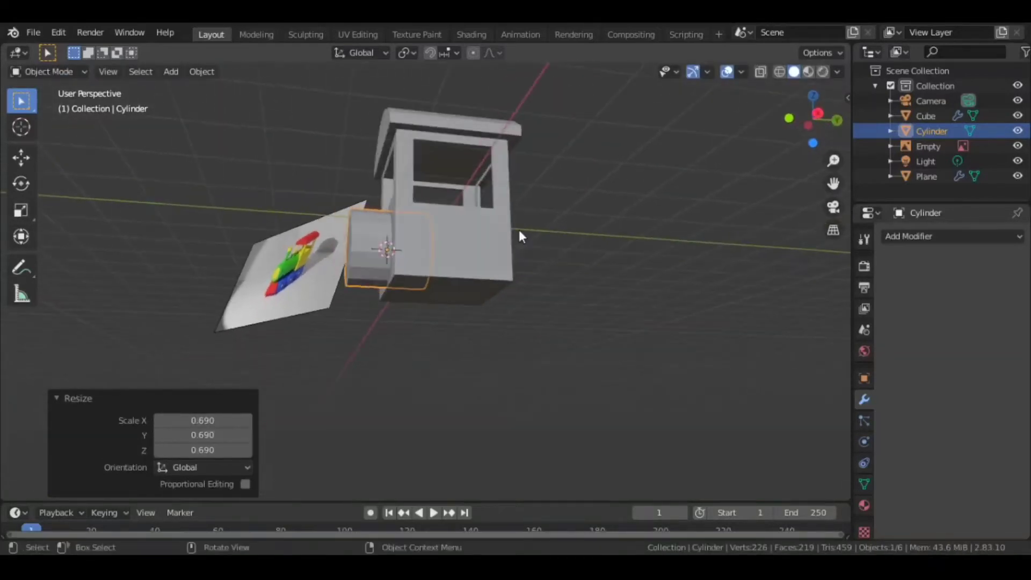
key(g)
key(x)
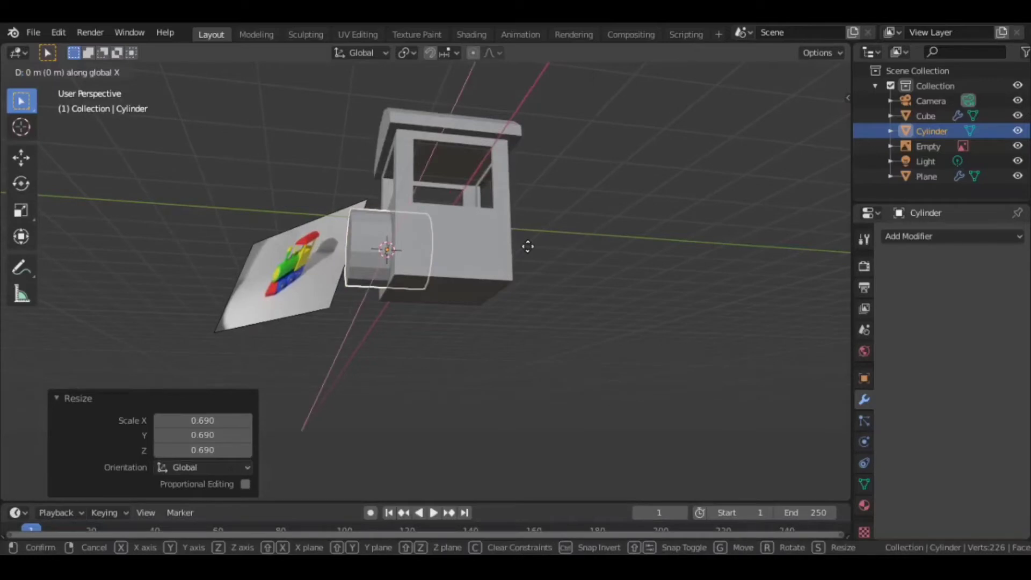
key(y)
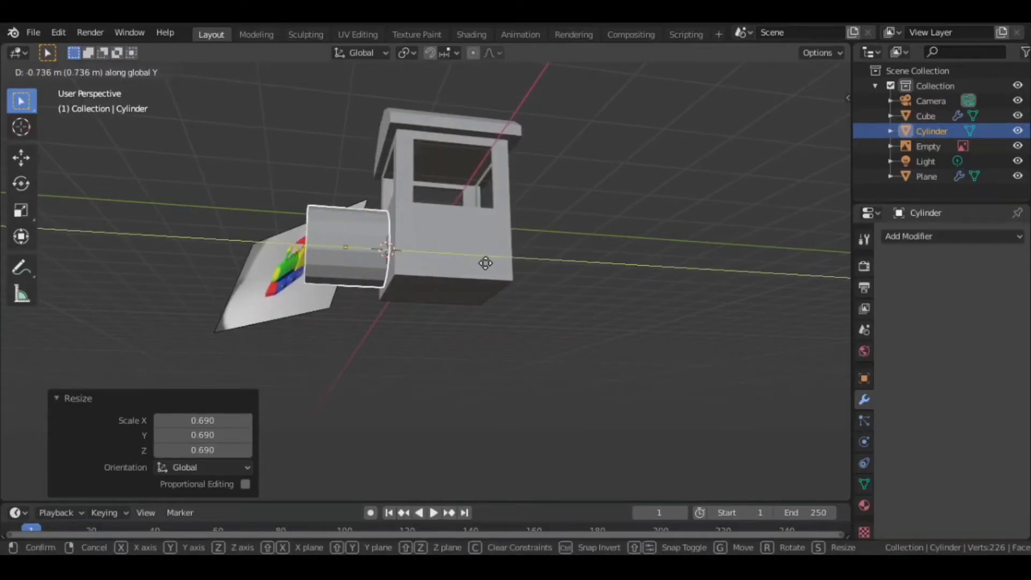
click(463, 256)
middle_drag(463, 256, 572, 300)
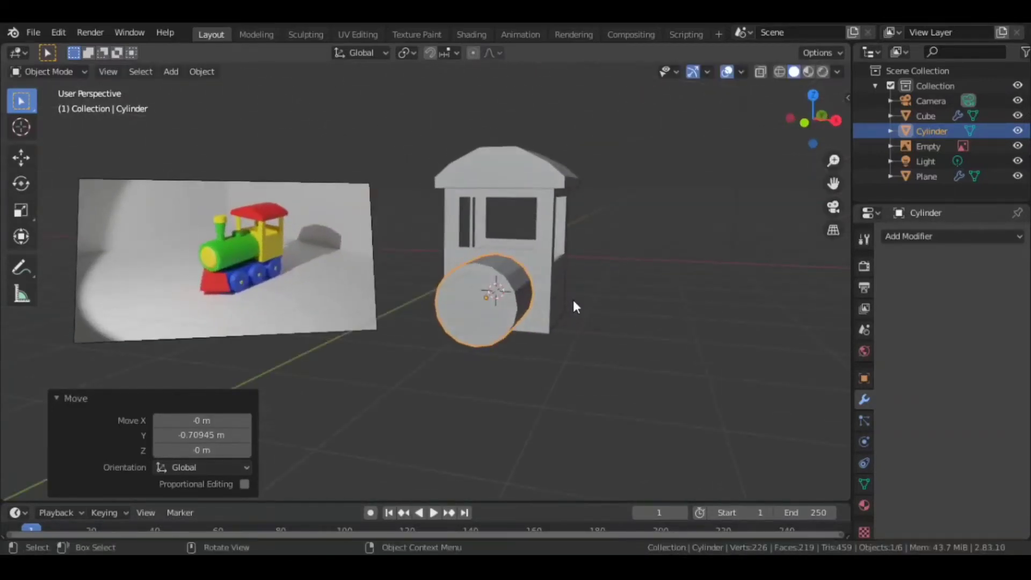
Scale the boiler cylinder uniformly by about 1.055 and raise it about 0.009 m along Z.
key(s)
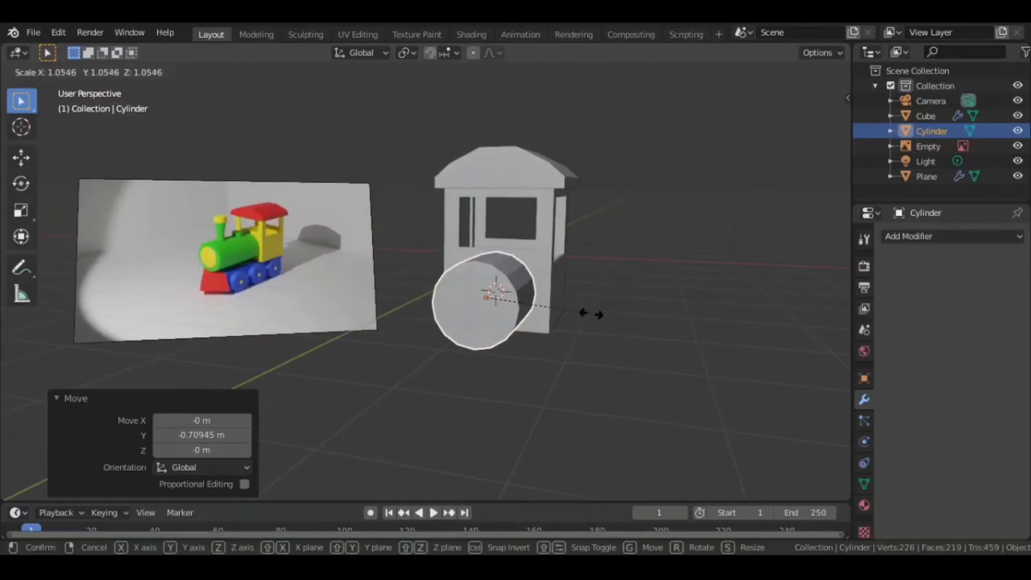
click(591, 314)
middle_drag(589, 304, 576, 281)
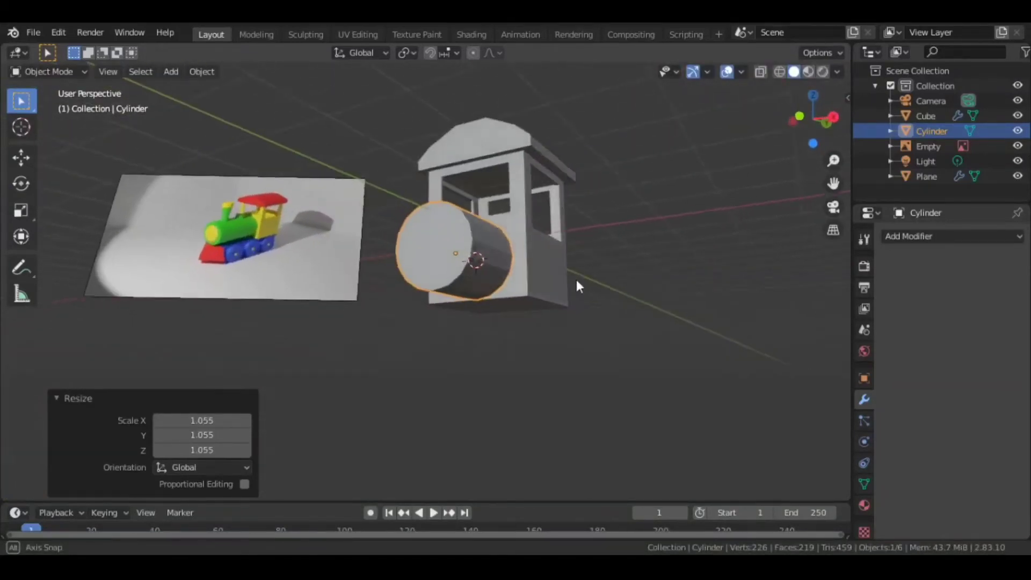
key(KP_1)
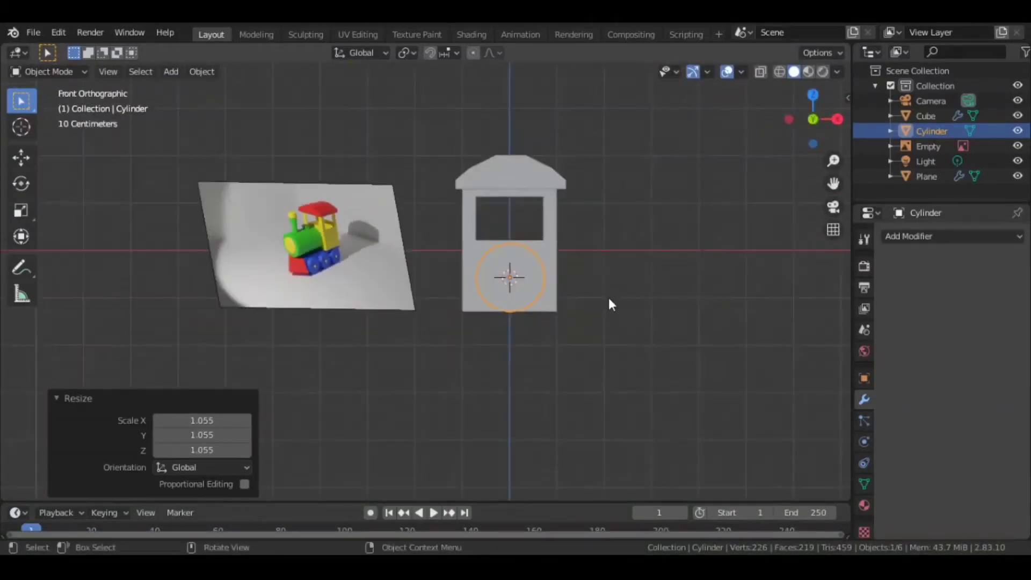
scroll(609, 298, up, 2)
shift+middle_drag(609, 298, 471, 297)
key(g)
key(z)
click(585, 298)
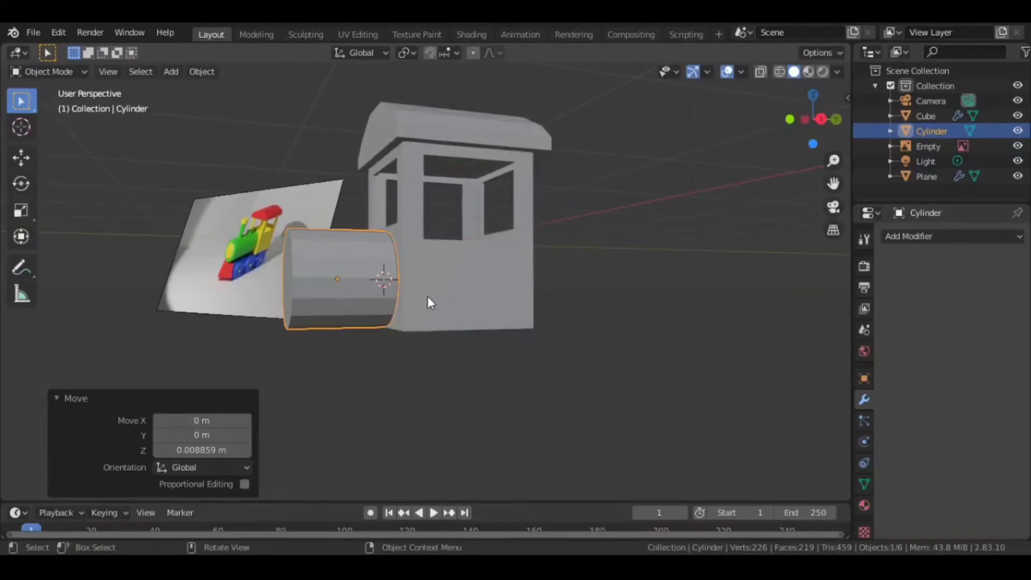
Lengthen the boiler by moving its front end face about -0.98 m along Y in Edit Mode.
key(Tab)
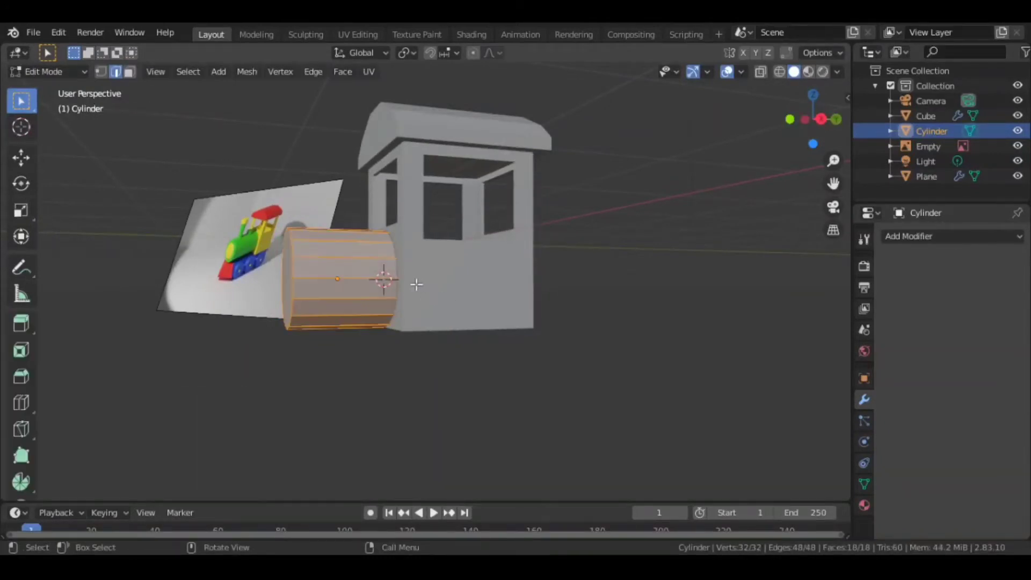
middle_drag(426, 296, 394, 257)
click(459, 264)
middle_drag(462, 265, 444, 266)
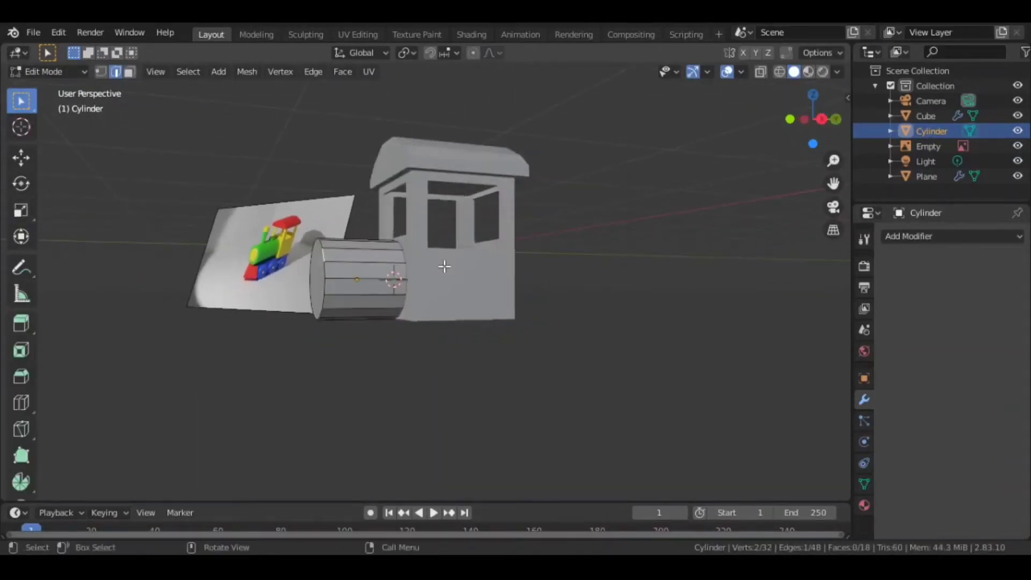
key(3)
click(322, 279)
middle_drag(322, 279, 398, 265)
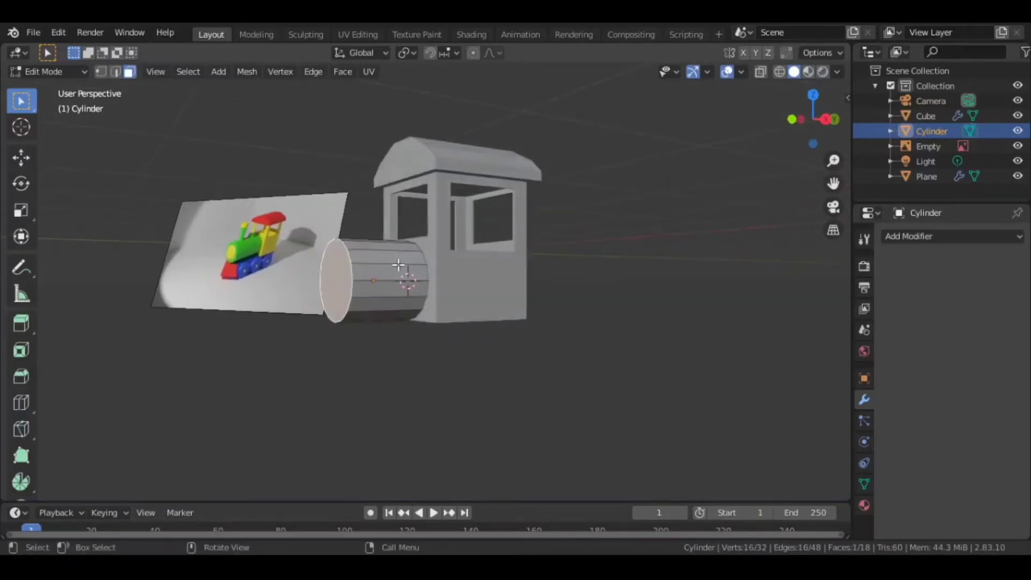
key(g)
key(x)
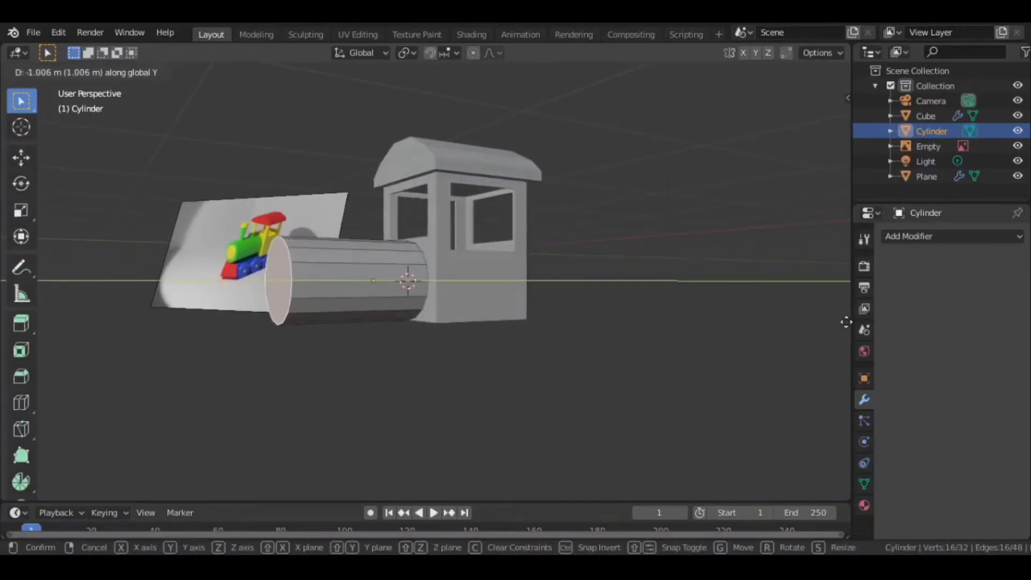
click(14, 324)
Inset the boiler's front face by about 0.2 m and again by 0.26 m, moving the inner face about -0.1 m along Y.
middle_drag(400, 289, 494, 300)
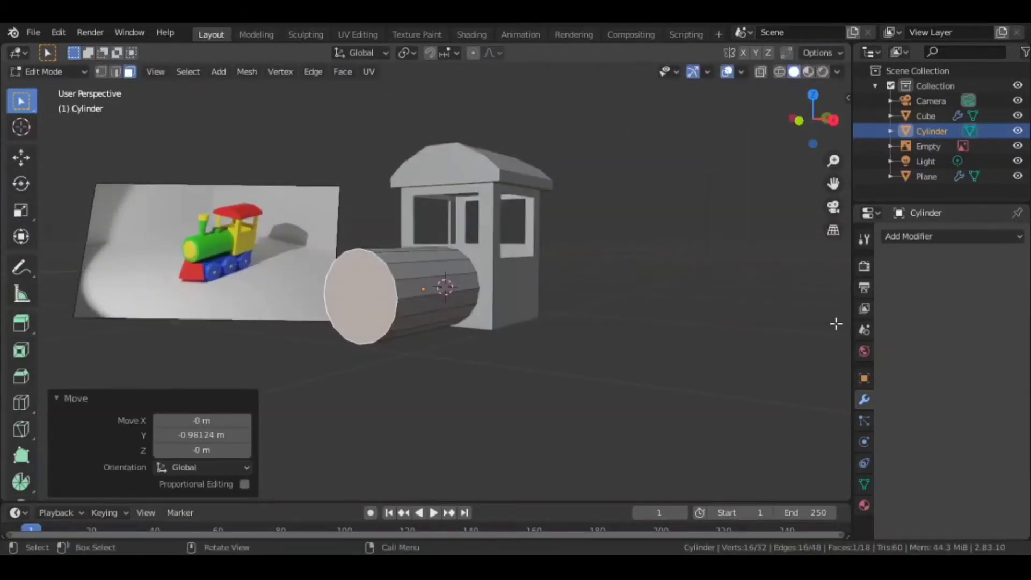
key(i)
click(826, 325)
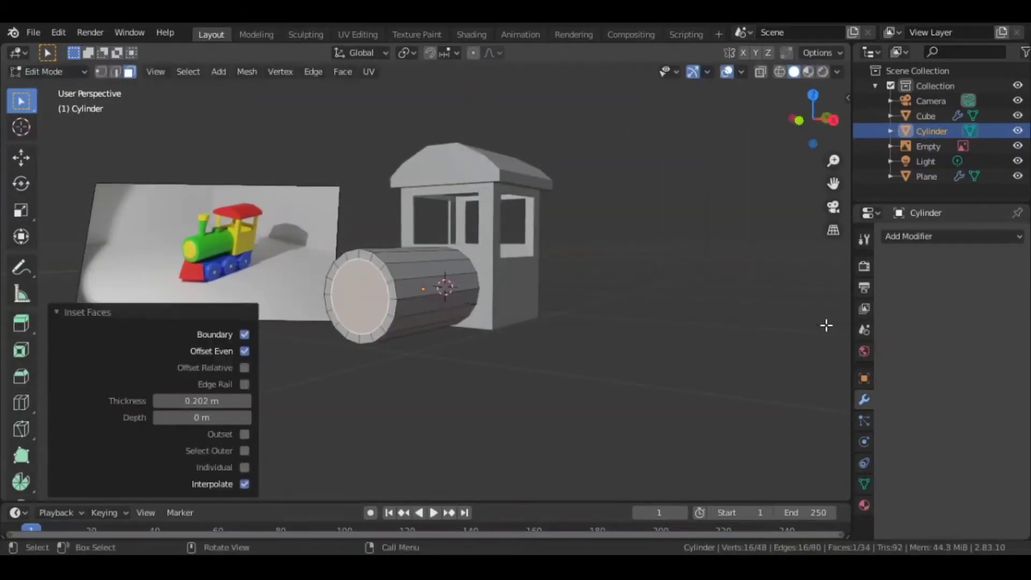
key(i)
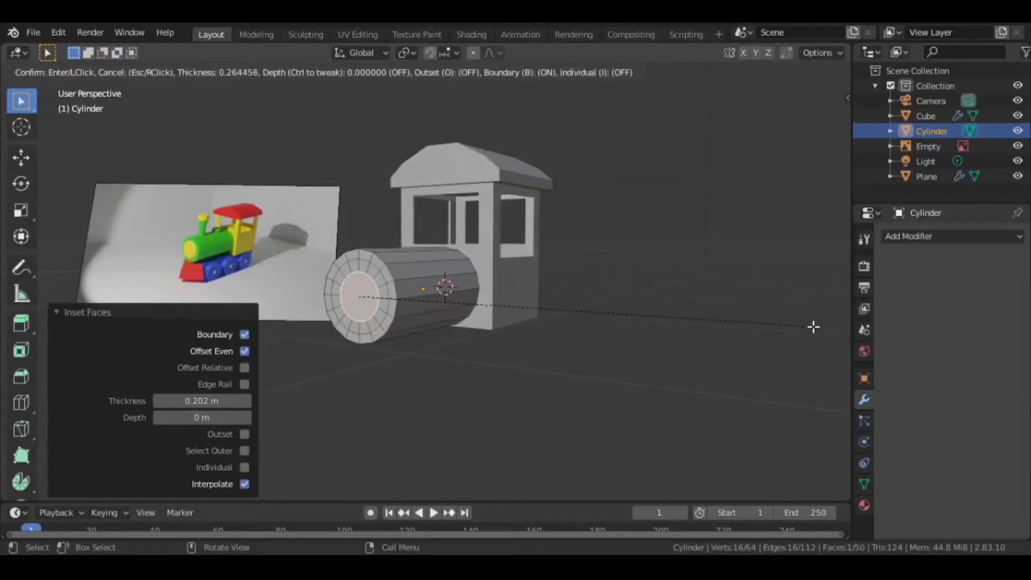
click(814, 326)
key(g)
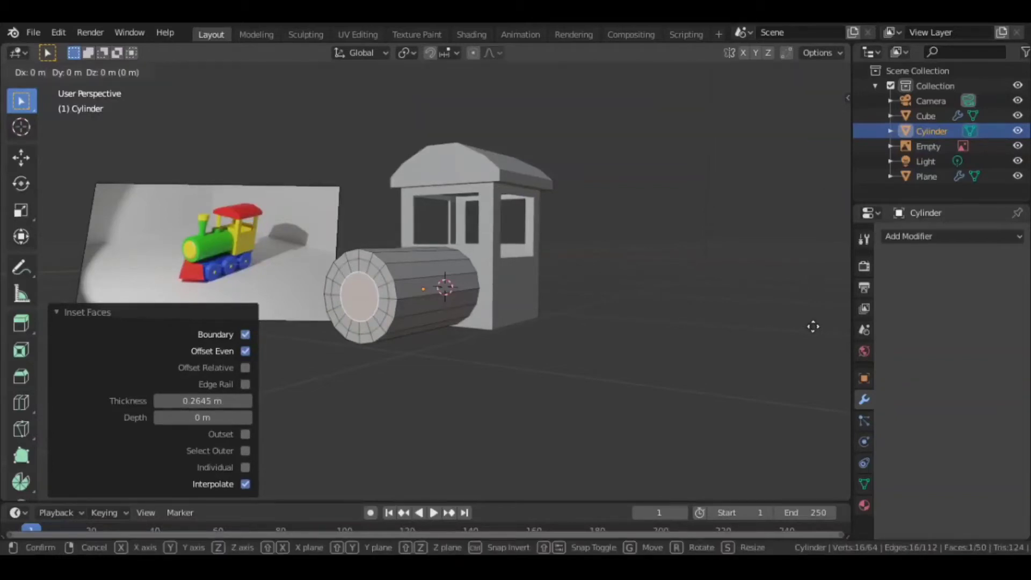
key(y)
click(782, 333)
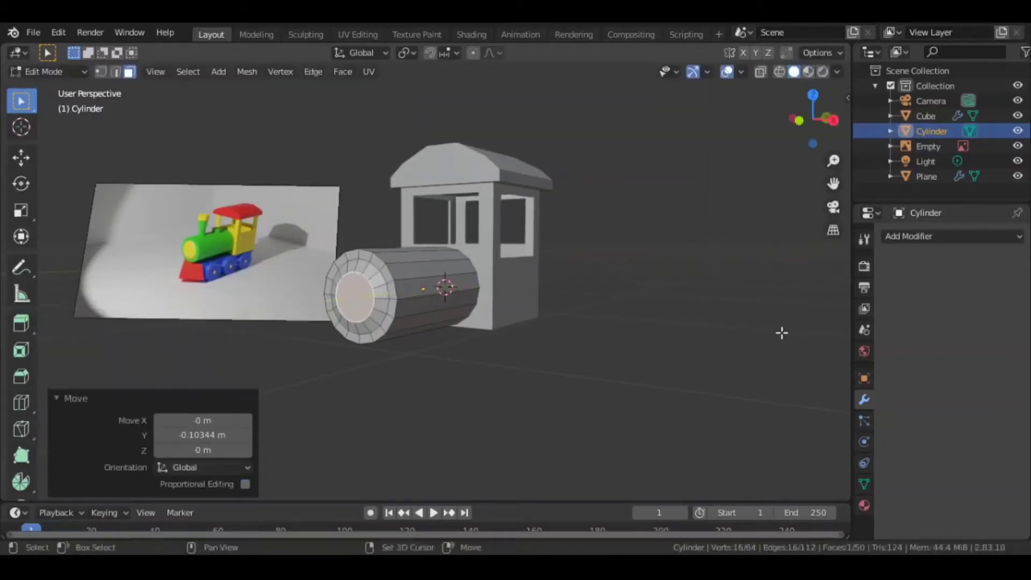
Inset the boiler's central front face by about 0.155 m and move it about -0.084 m along Y.
key(i)
click(825, 331)
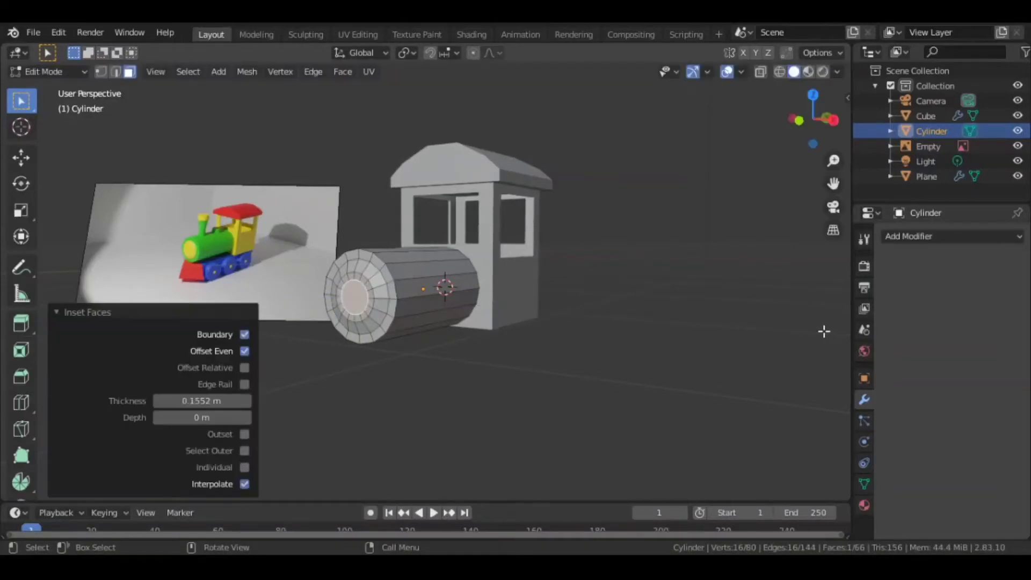
key(g)
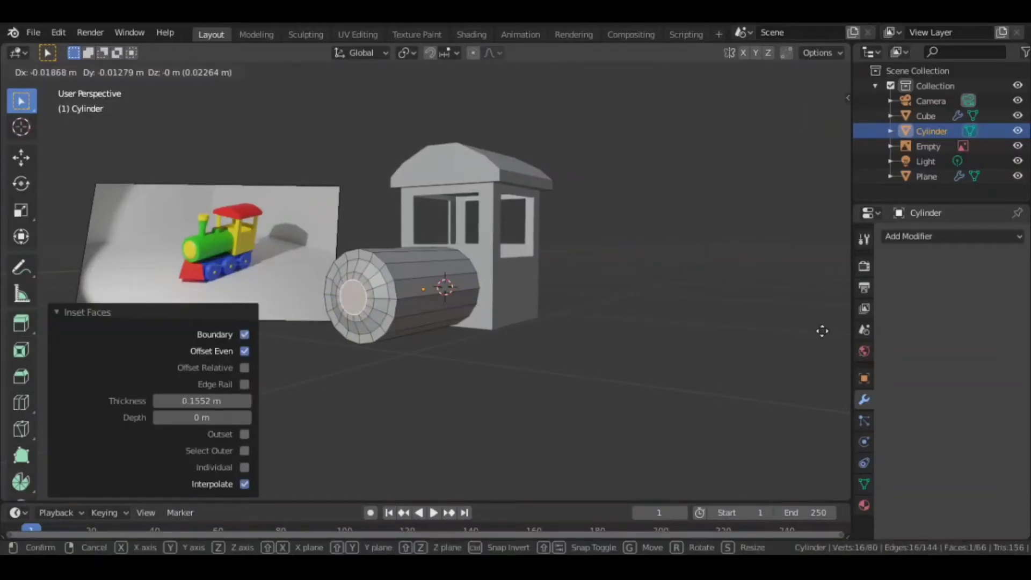
key(y)
click(799, 335)
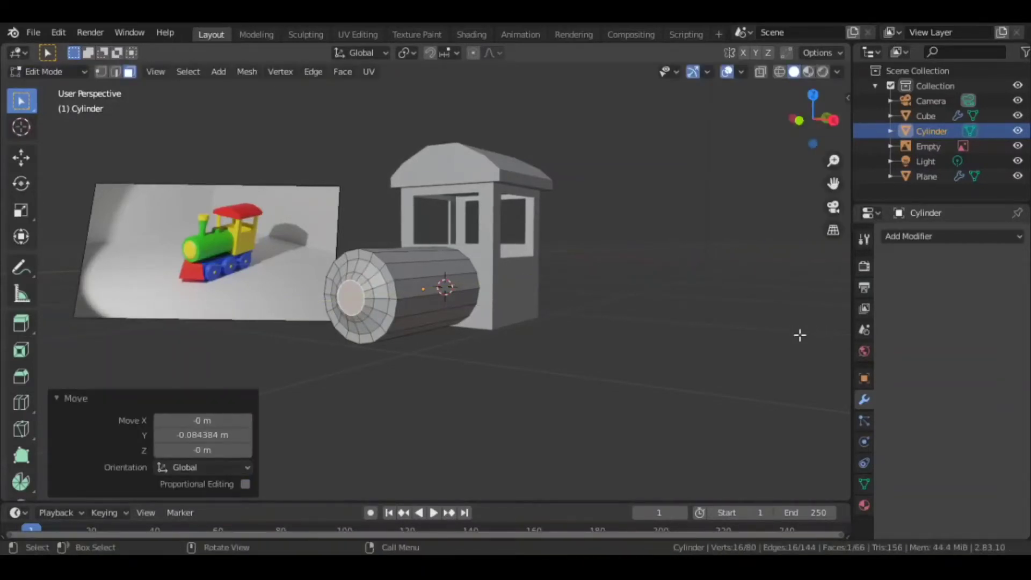
Inset the innermost front face by about 0.134 m and move it slightly forward along Y.
key(i)
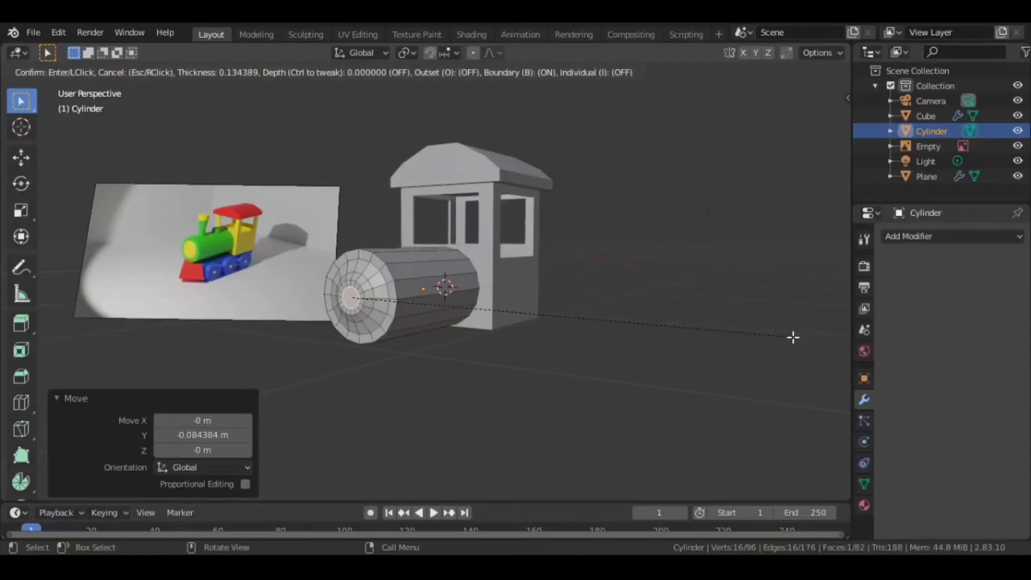
click(793, 337)
key(g)
key(y)
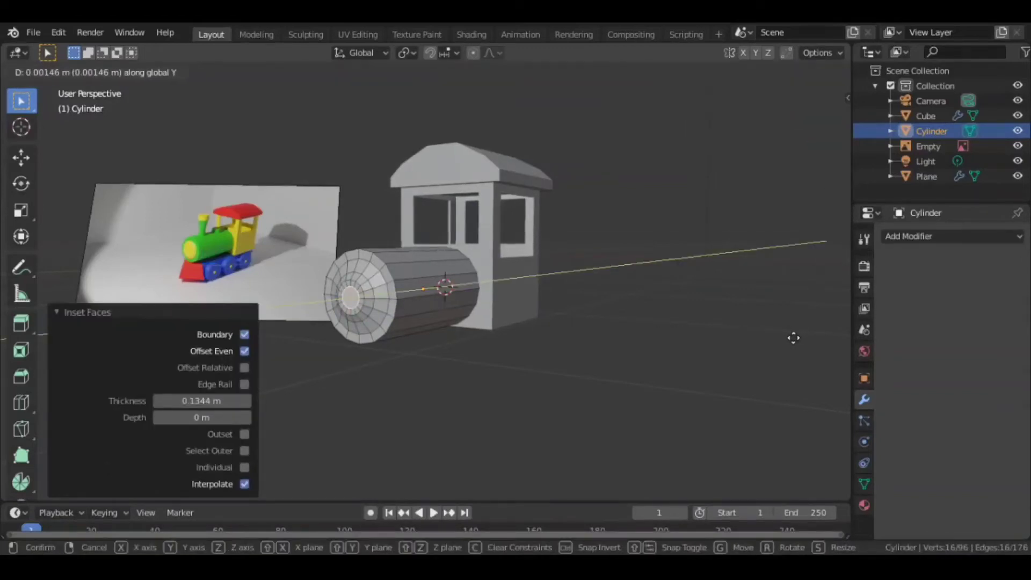
click(692, 341)
middle_drag(692, 341, 766, 340)
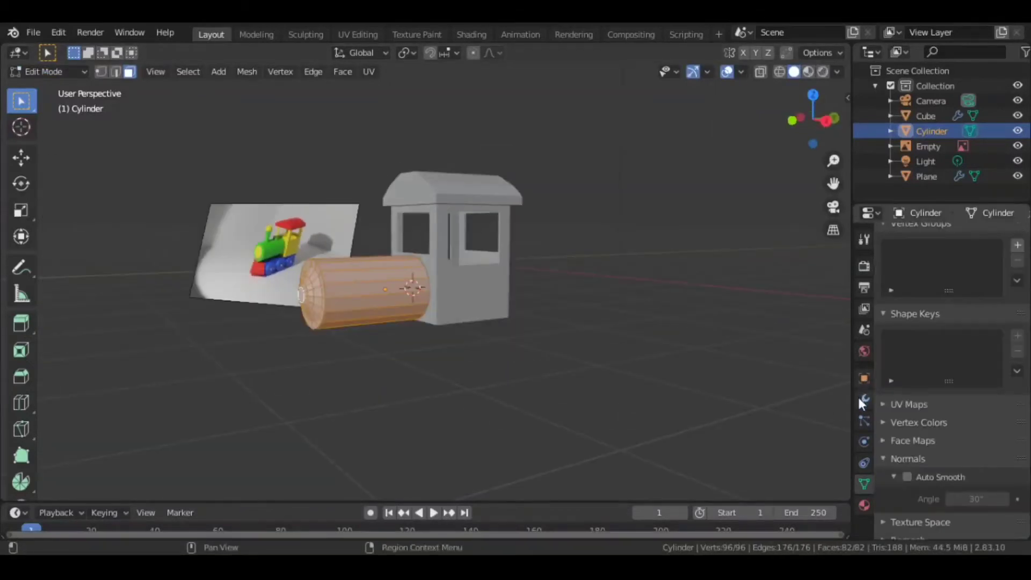
Add a Subdivision Surface modifier to the boiler in Object Mode.
click(862, 399)
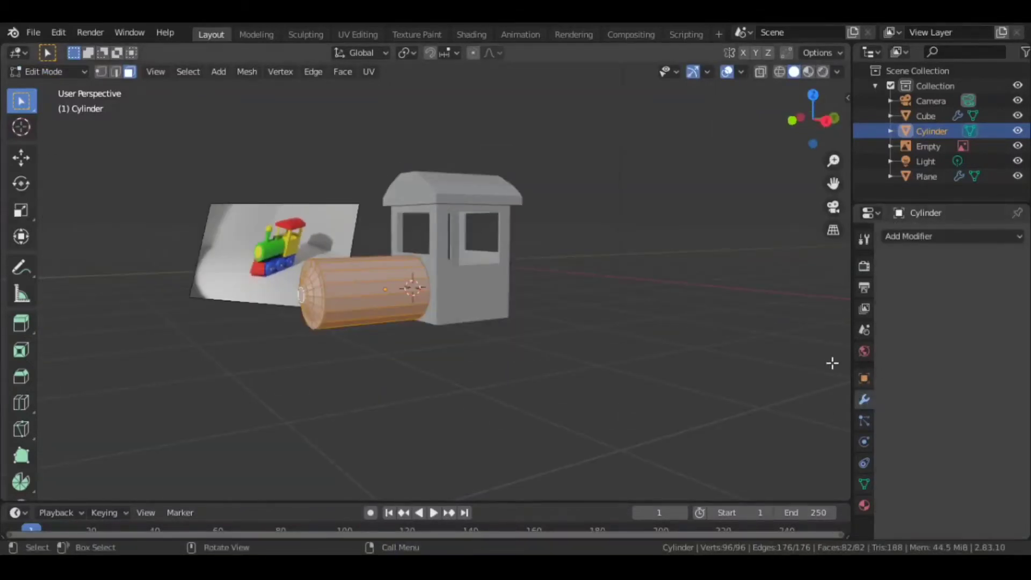
key(Tab)
click(939, 239)
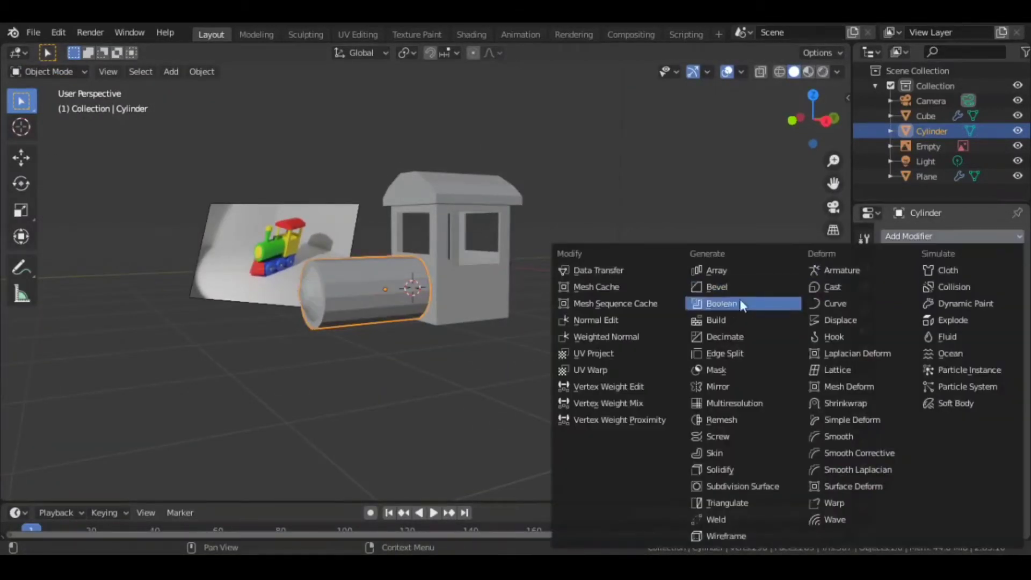
click(736, 485)
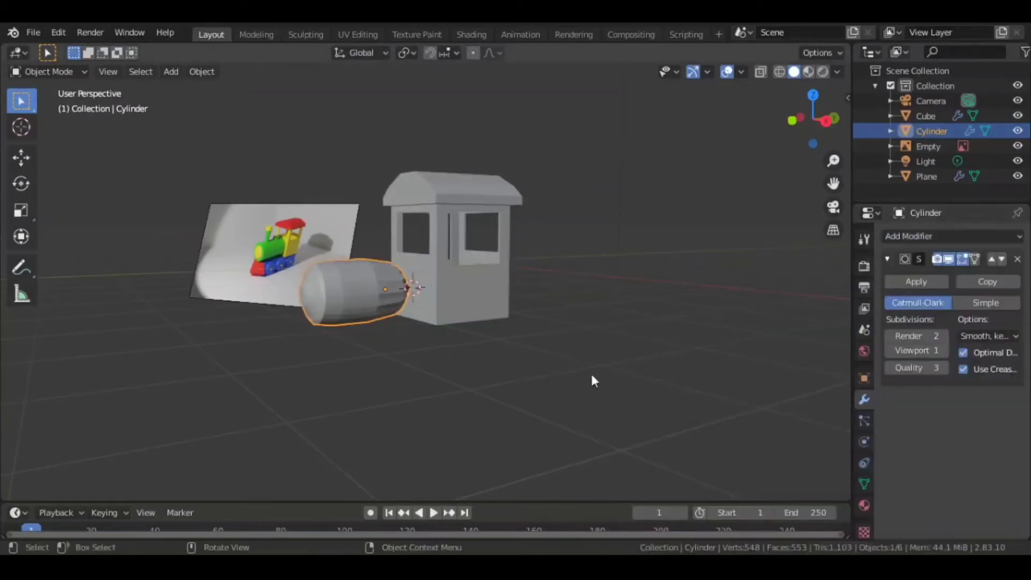
Add one supporting edge loop near each end of the boiler, with slide factors of about -0.94 and 0.94.
scroll(385, 290, up, 4)
key(Tab)
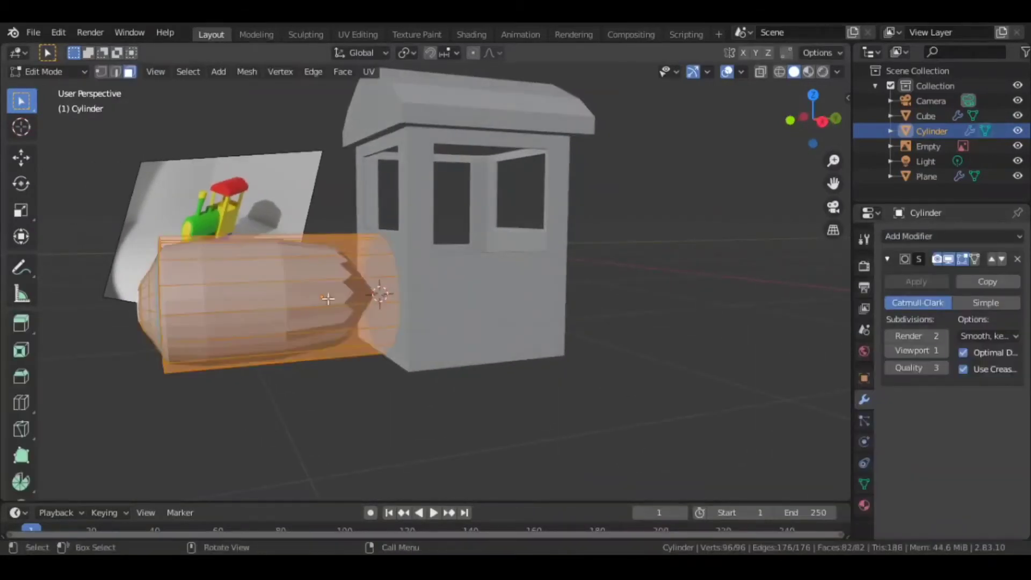
key(ctrl+r)
click(275, 306)
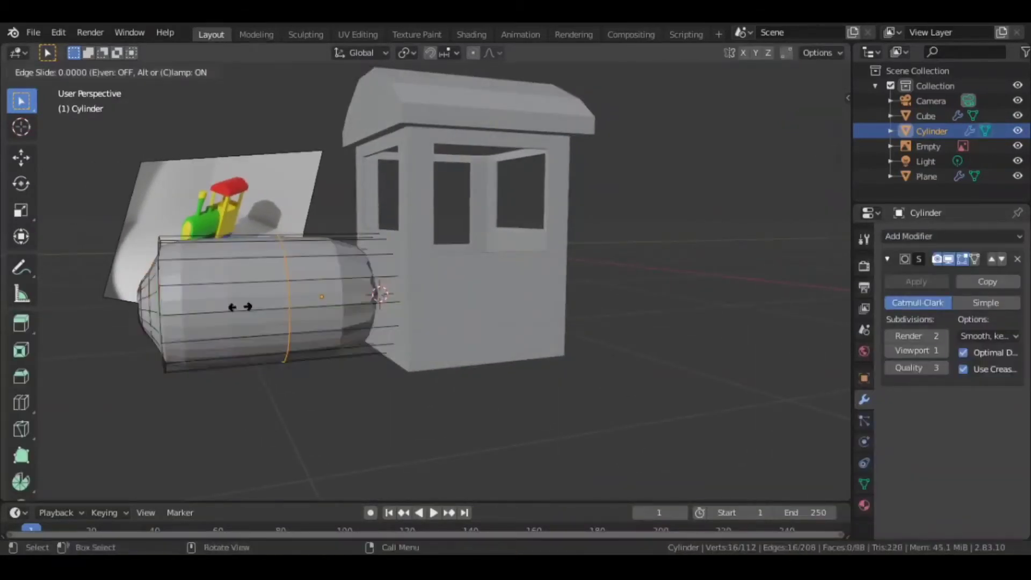
click(129, 319)
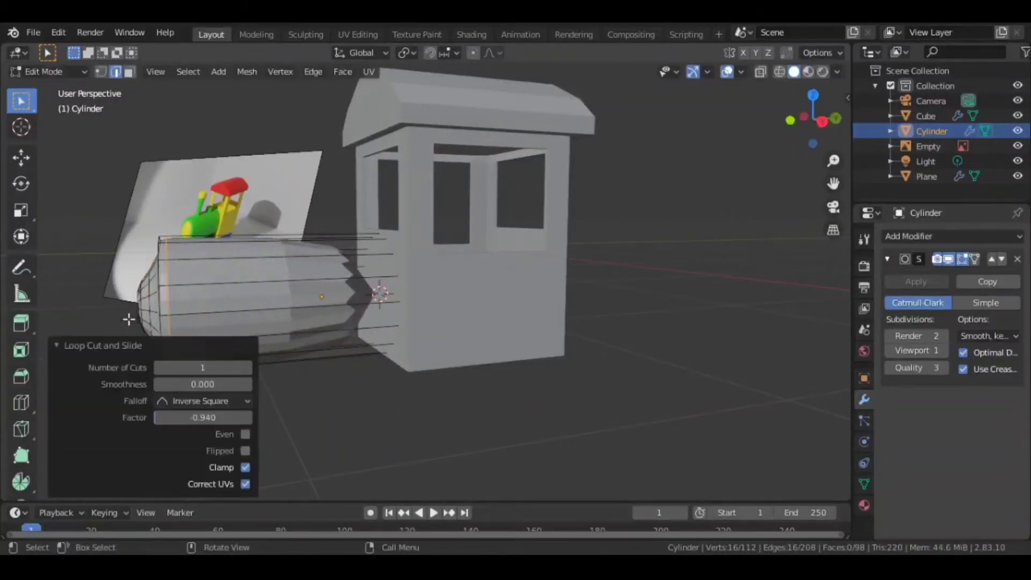
key(ctrl+r)
click(300, 307)
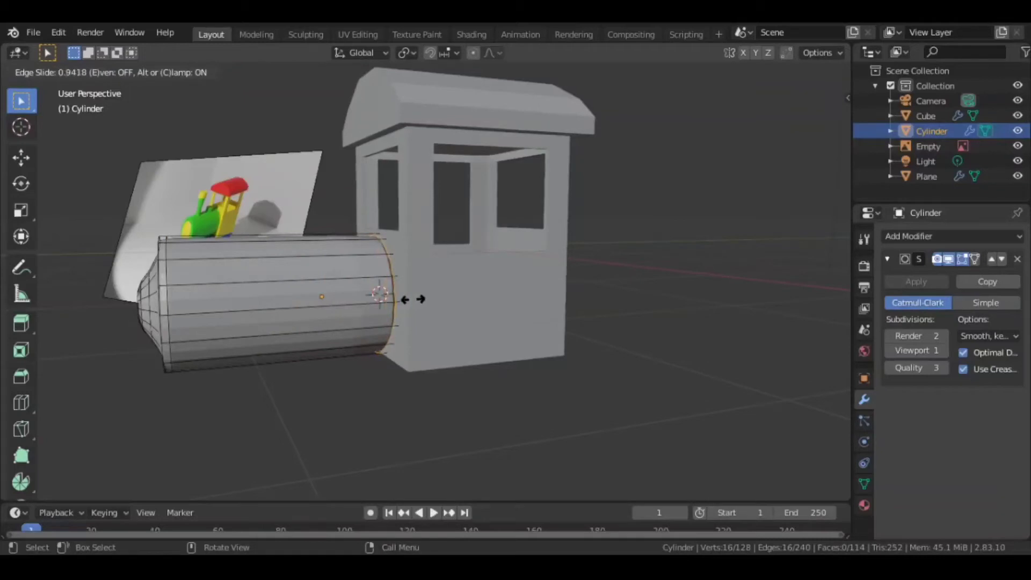
click(413, 299)
Add an edge loop around the outer ring of the boiler's front cap, undoing its slide to the rim.
middle_drag(314, 297, 541, 317)
click(572, 298)
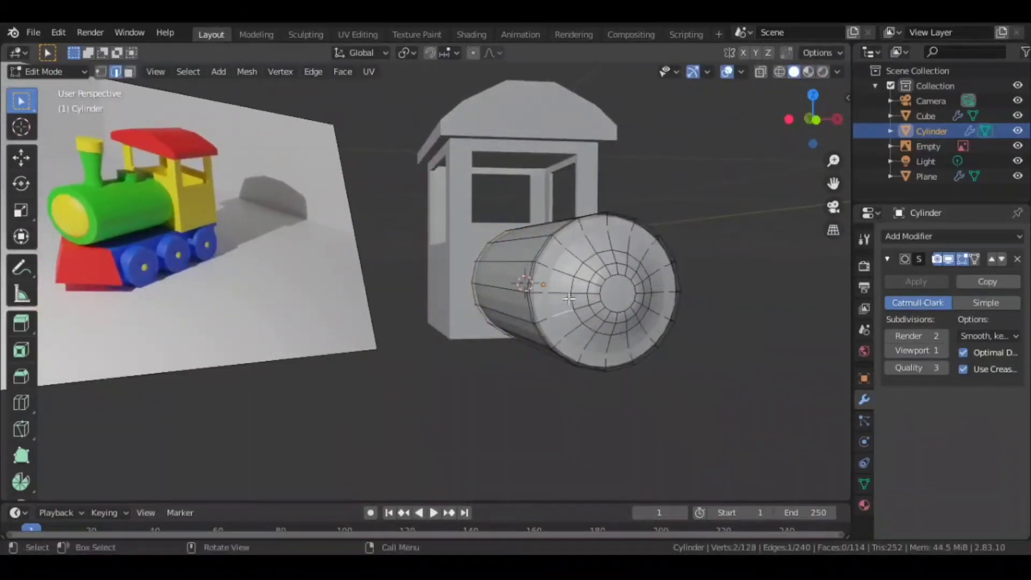
key(ctrl+r)
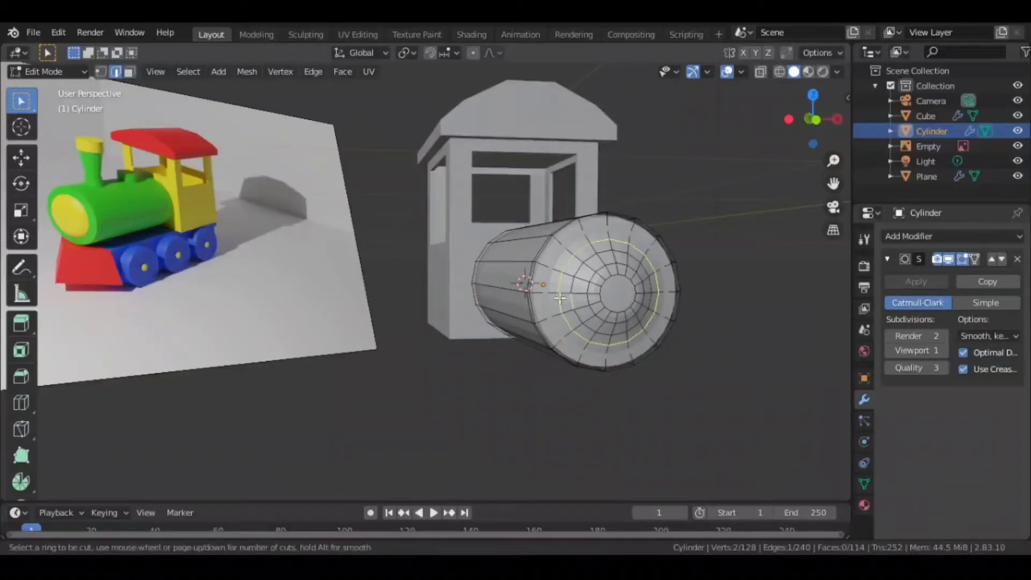
click(560, 298)
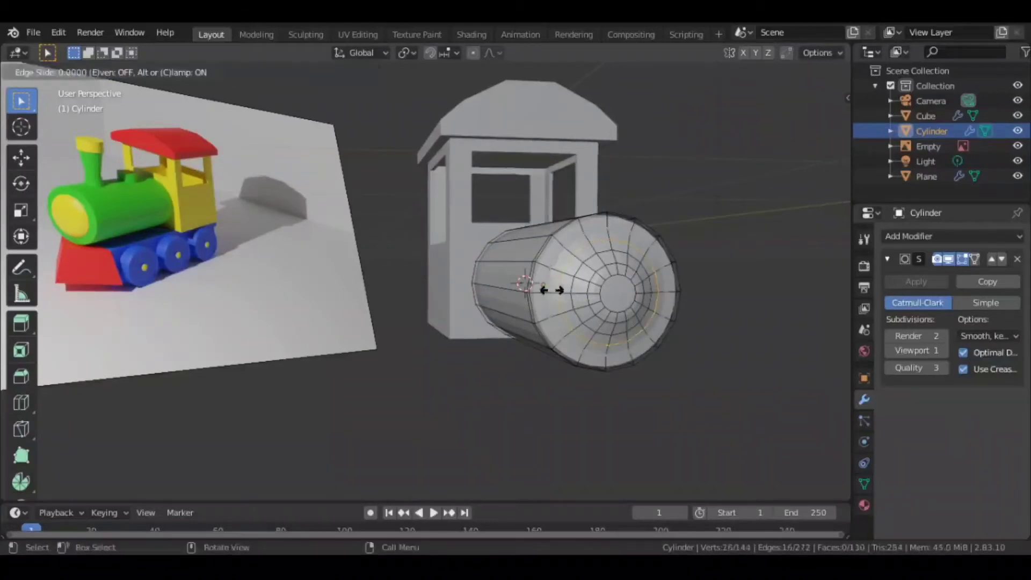
click(495, 290)
middle_drag(622, 285, 500, 296)
middle_drag(545, 333, 563, 342)
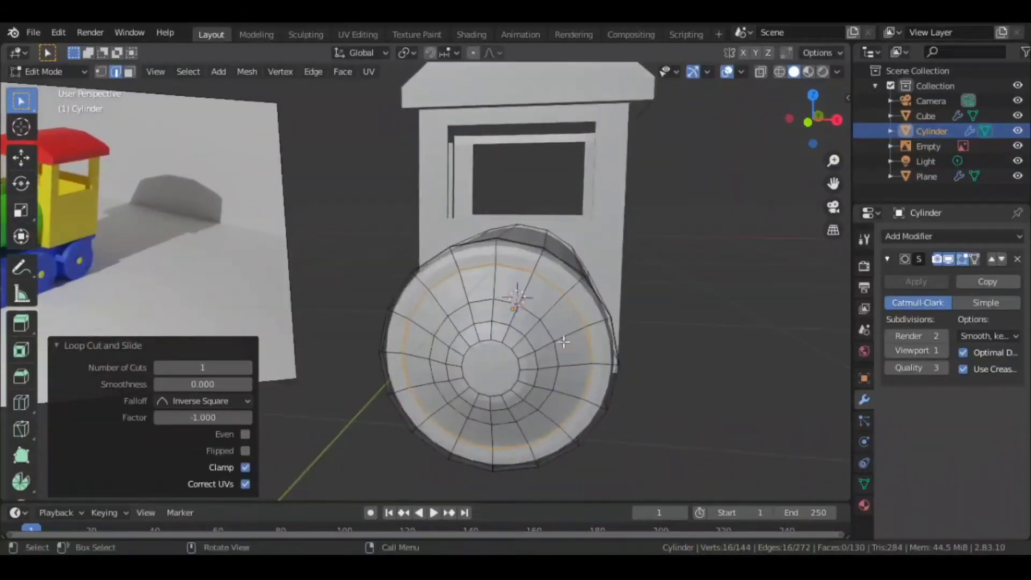
key(ctrl+z)
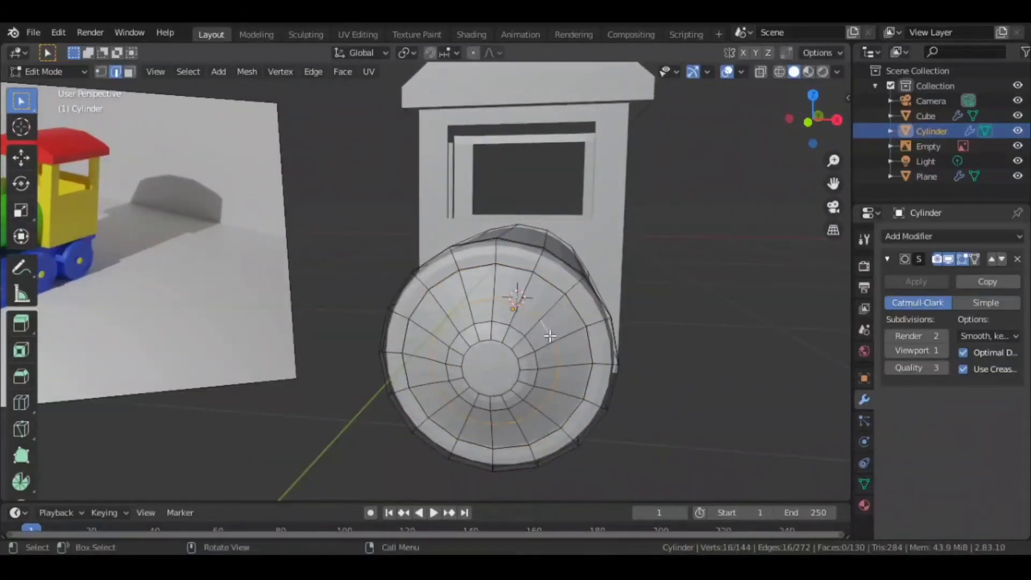
Scale the front cap's new edge loop outward toward the rim and return to Object Mode.
key(s)
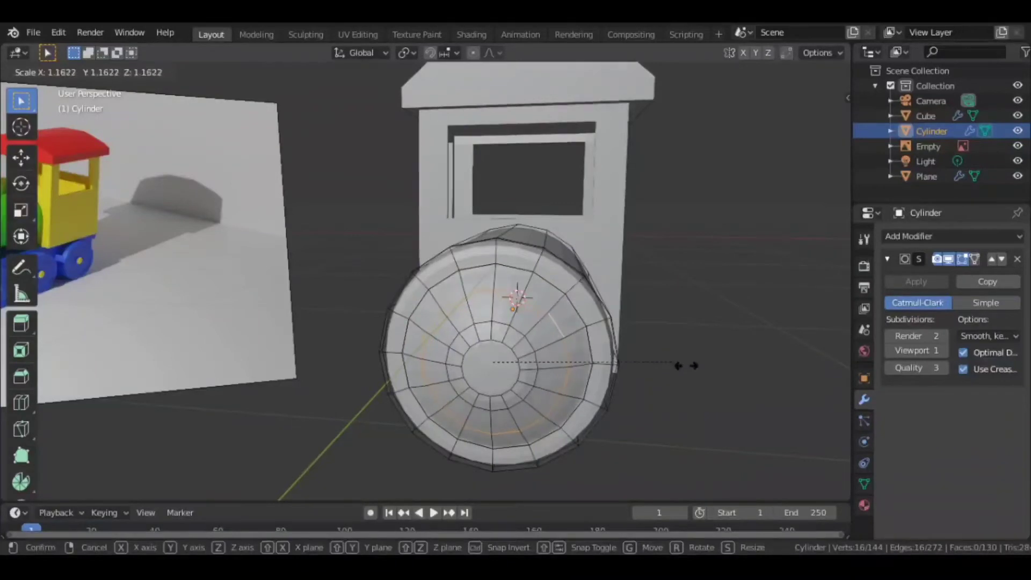
click(784, 396)
middle_drag(784, 396, 453, 369)
scroll(520, 369, down, 3)
key(Tab)
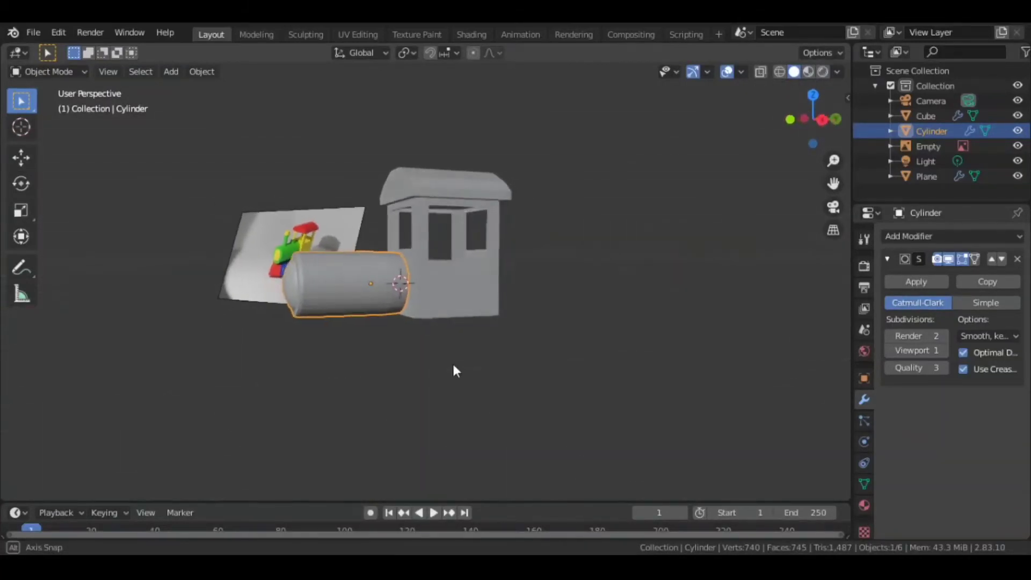
Deselect the boiler, place the 3D cursor at the cab's bottom edge and add a 2 m cube there.
scroll(354, 312, up, 2)
key(alt+a)
middle_drag(352, 309, 350, 376)
key(shift+a)
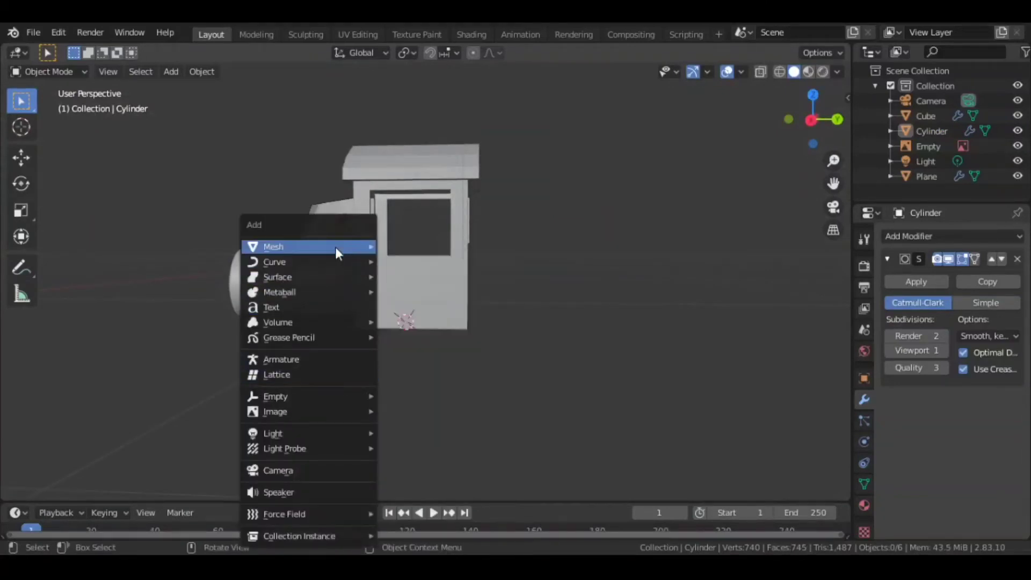
mouse_move(338, 246)
click(409, 262)
middle_drag(378, 321, 457, 308)
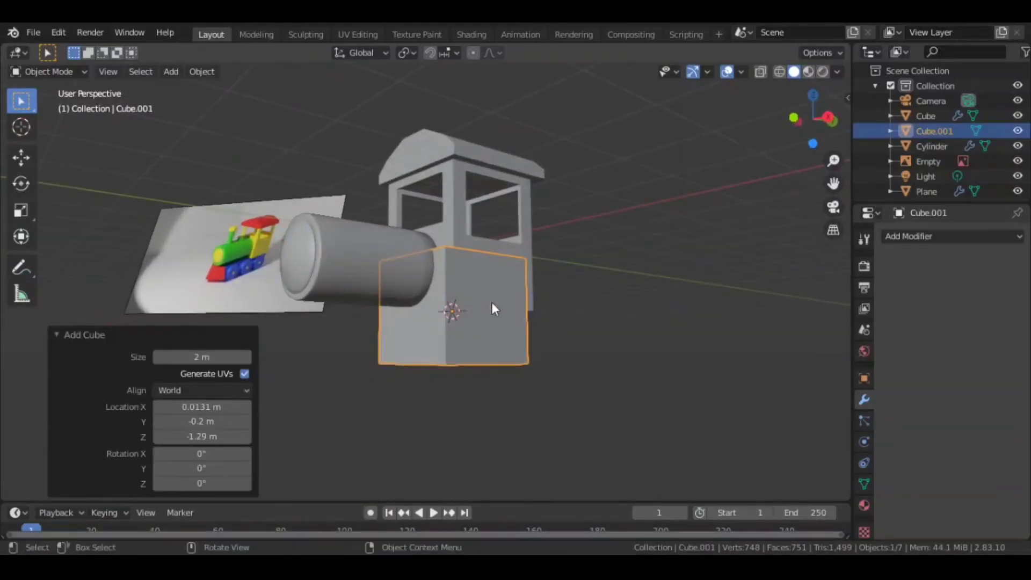
Flatten the new cube to about 0.426 in Z and lower it about 0.448 m to sit beneath the cab.
key(s)
key(z)
click(467, 317)
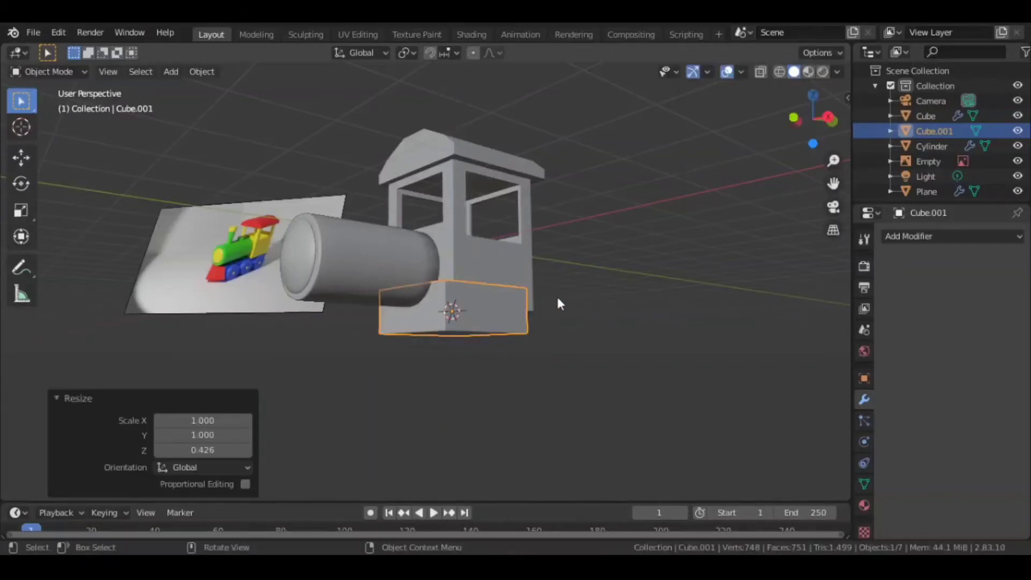
middle_drag(557, 294, 498, 317)
key(g)
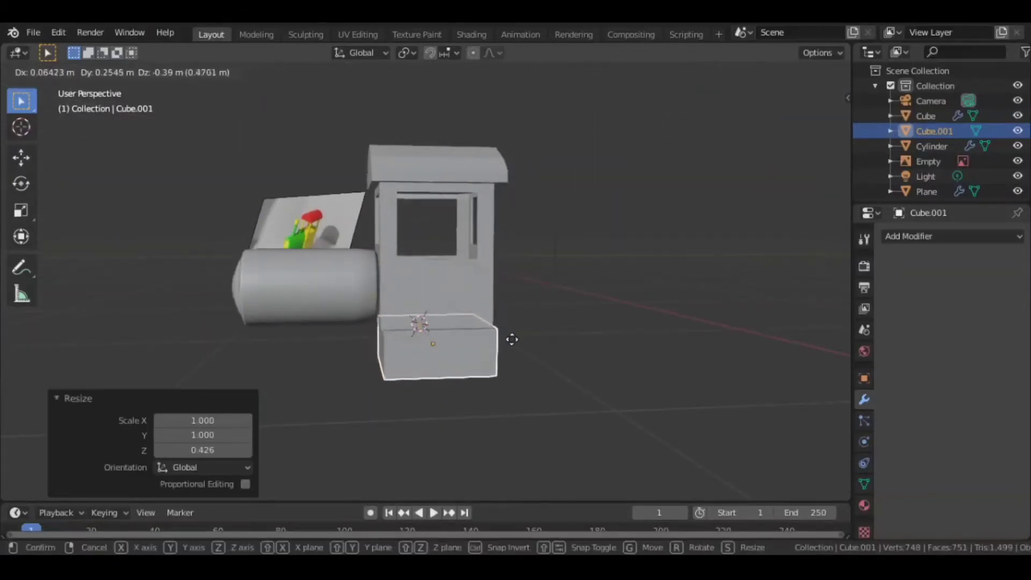
key(Escape)
key(KP_1)
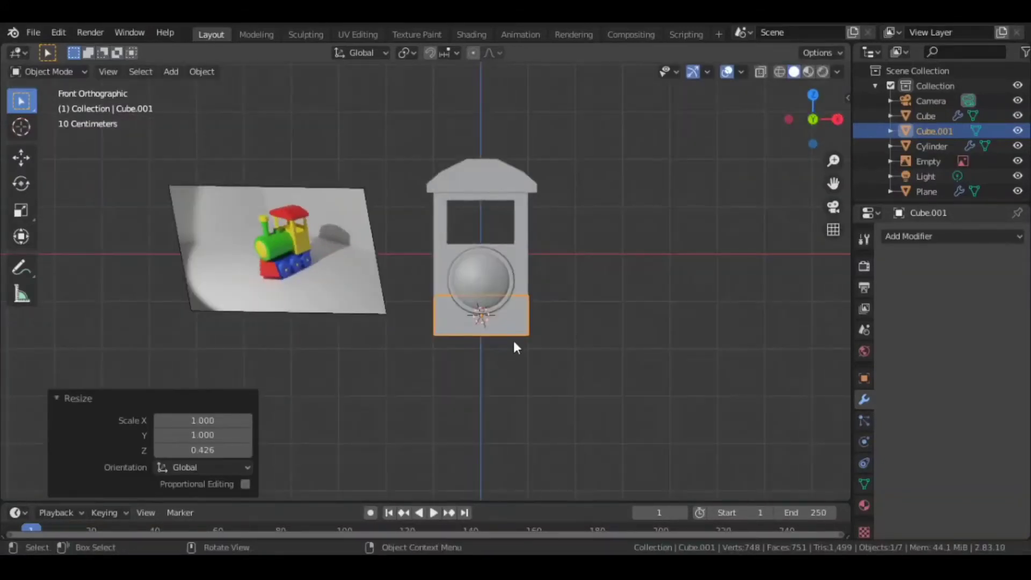
key(g)
key(z)
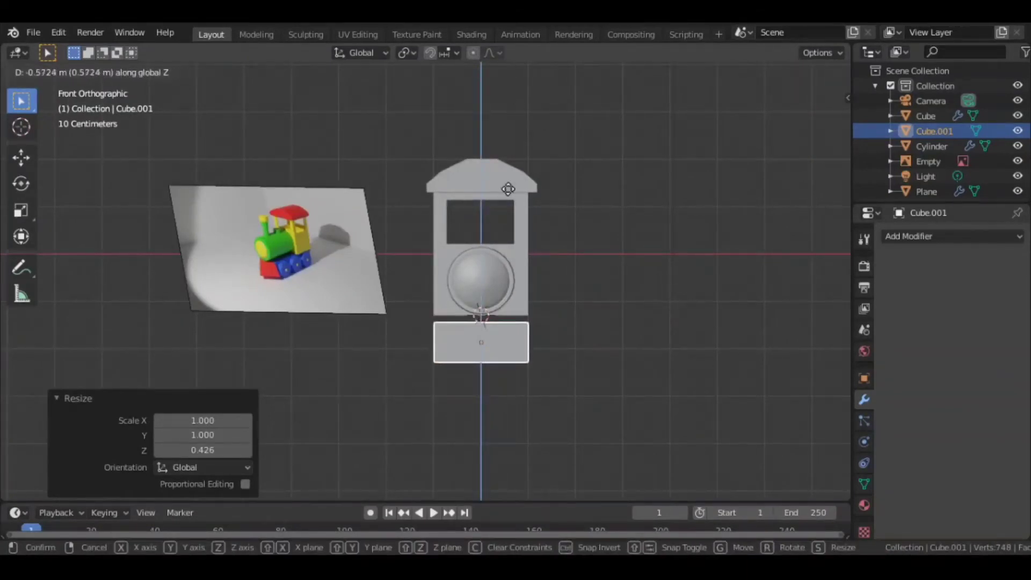
click(508, 128)
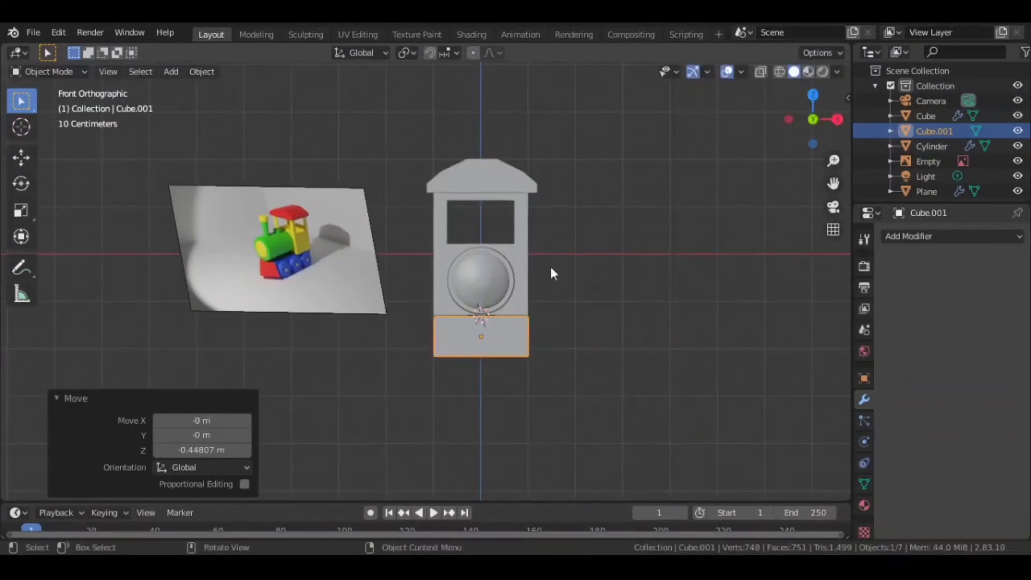
Narrow the base block to about 0.914 along X and raise it about 0.016 m toward the cab's underside.
scroll(550, 271, up, 6)
scroll(615, 298, up, 2)
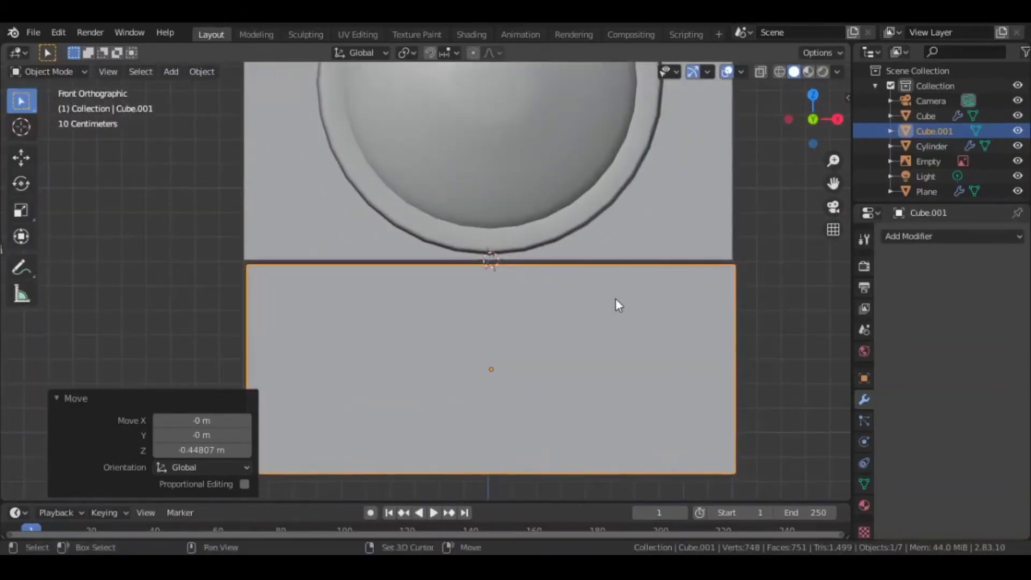
key(s)
key(x)
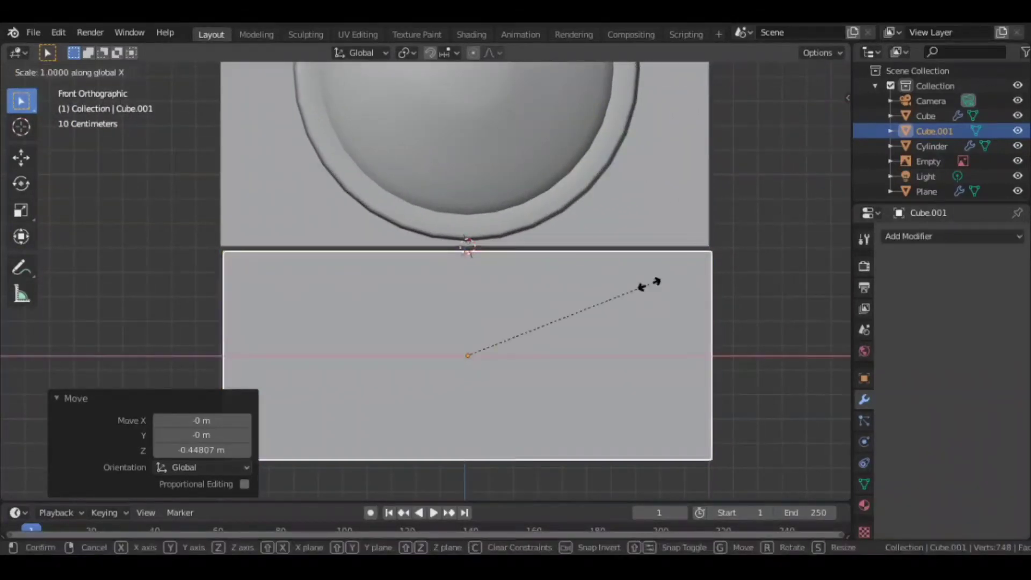
click(632, 289)
key(g)
key(z)
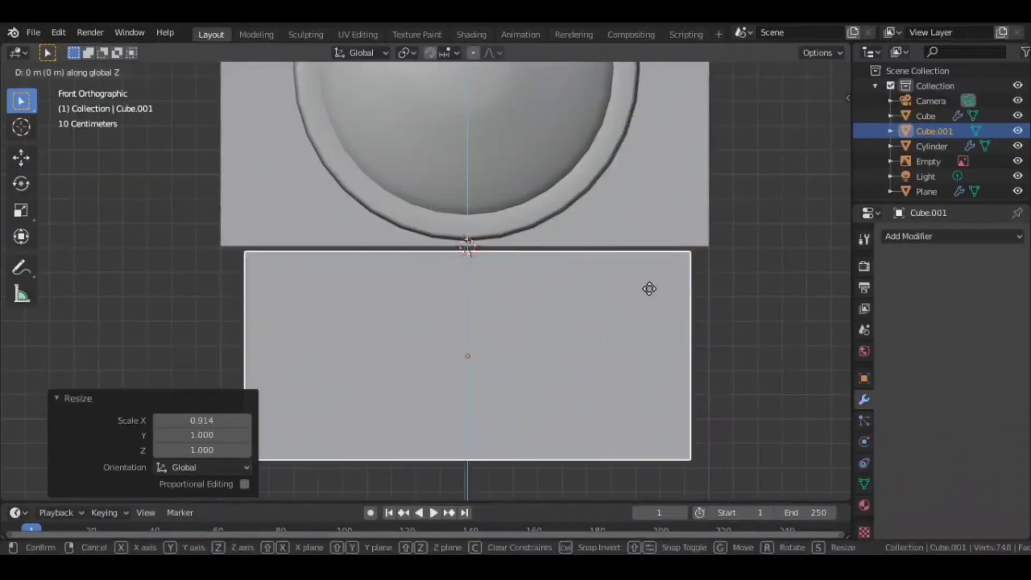
click(652, 250)
Stretch the base block slightly along the Y axis to match the length of the cab.
middle_drag(652, 249, 553, 260)
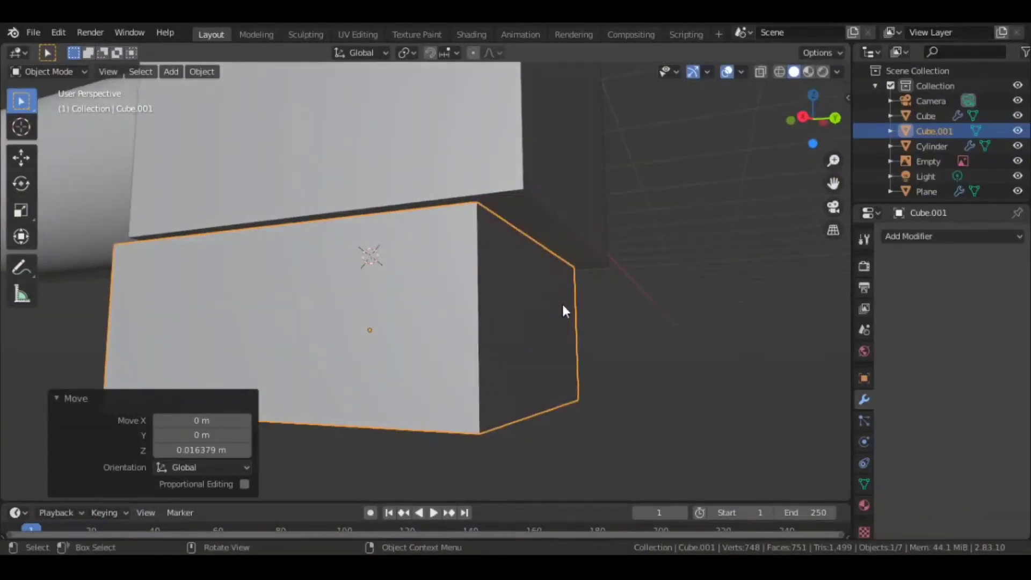
key(s)
key(x)
key(y)
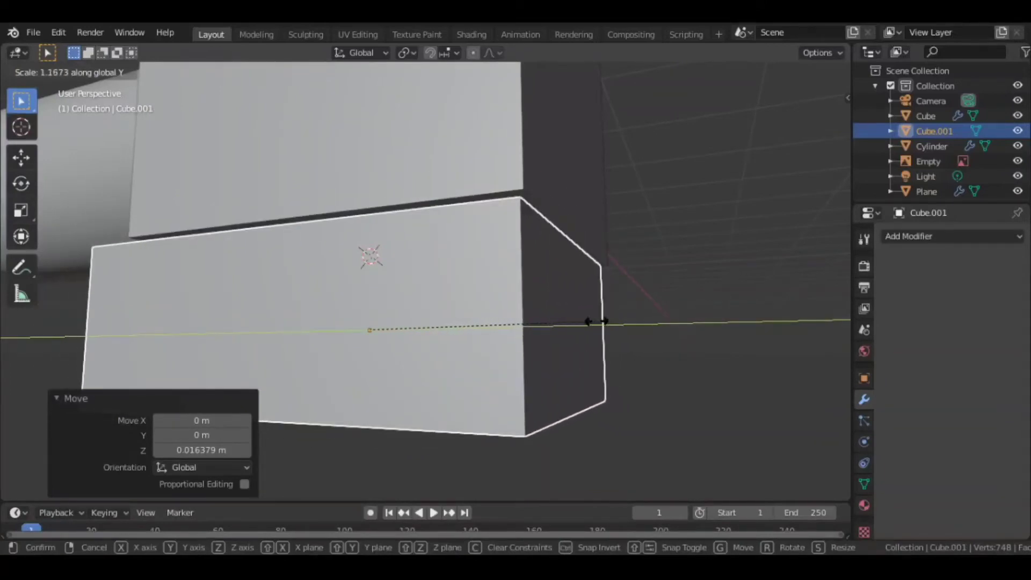
click(591, 320)
In Edit Mode, select the base block's front face and move it about -1.92 m along Y to extend under the boiler.
middle_drag(591, 320, 452, 354)
key(Tab)
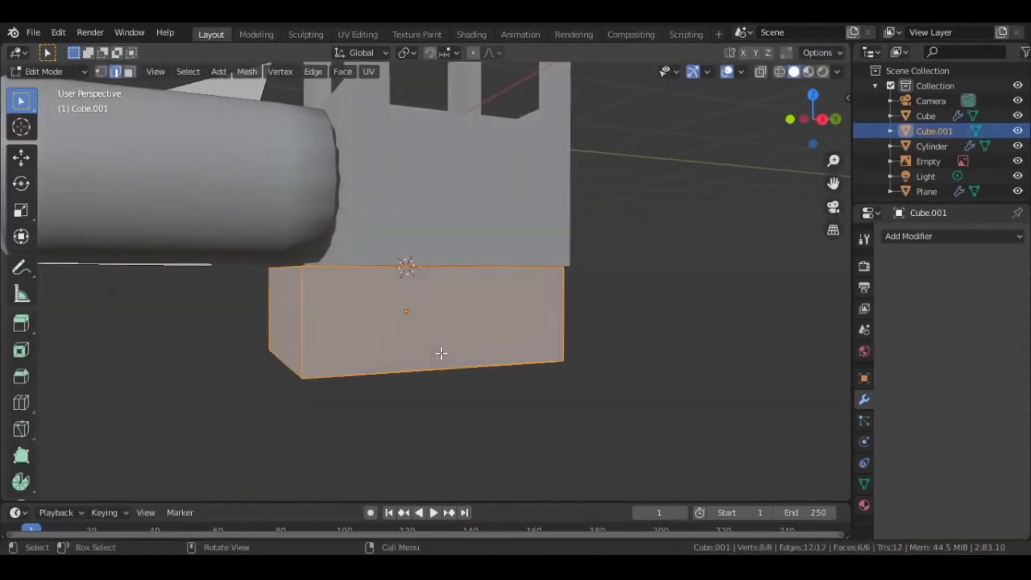
click(287, 316)
scroll(300, 317, down, 3)
middle_drag(376, 315, 422, 315)
key(3)
click(360, 316)
scroll(376, 314, down, 2)
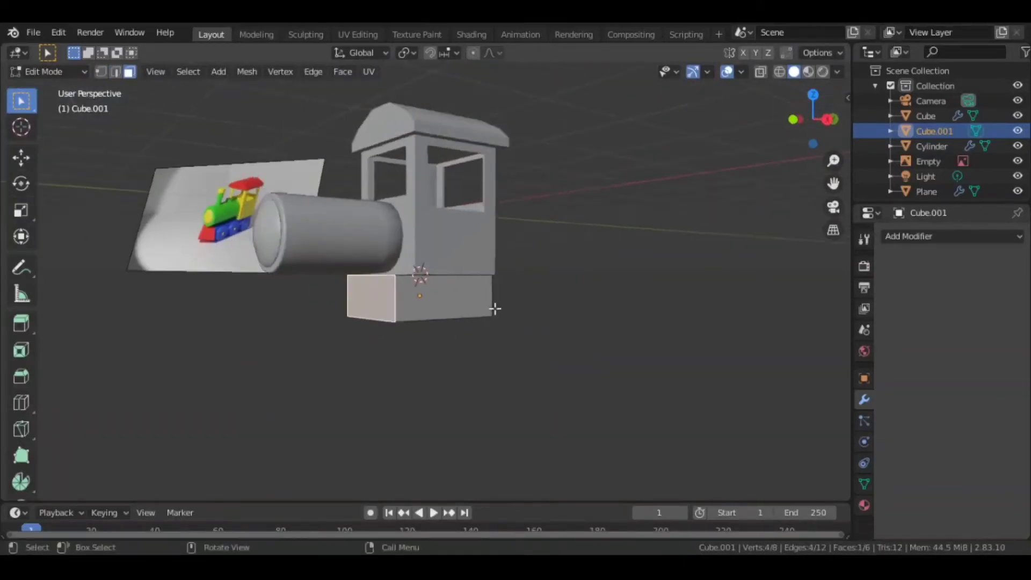
middle_drag(495, 308, 432, 315)
key(g)
key(y)
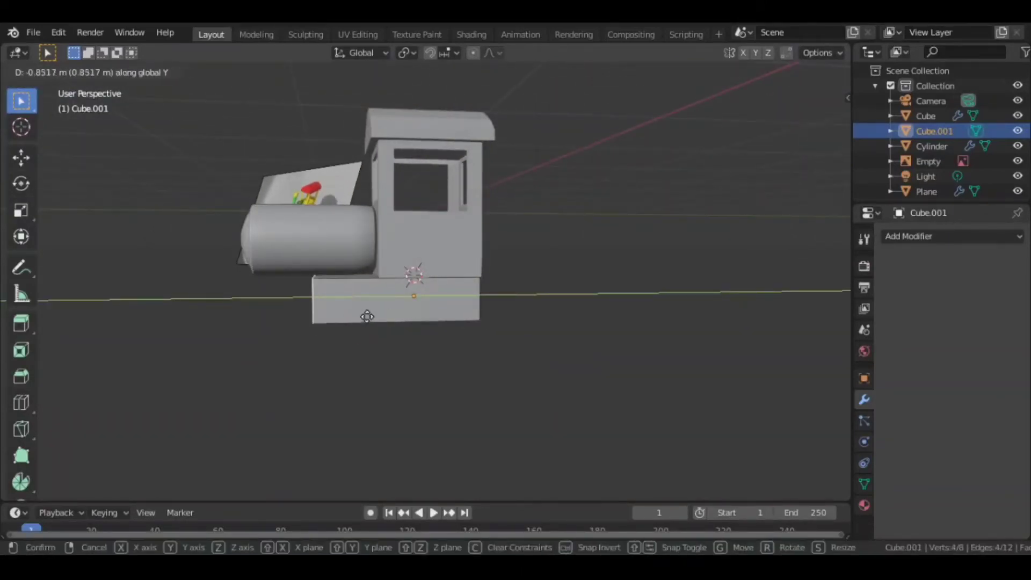
click(334, 316)
Add a horizontal edge loop around the base block, slid toward its upper edge with a factor of about -0.462.
middle_drag(333, 317, 449, 306)
scroll(410, 329, down, 3)
scroll(421, 309, up, 5)
key(ctrl+r)
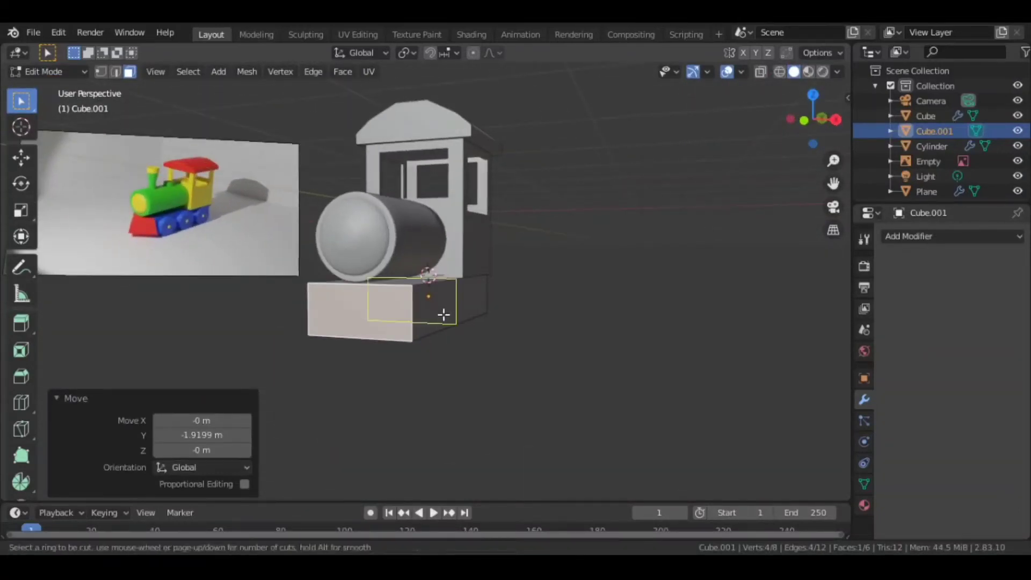
click(412, 305)
click(408, 292)
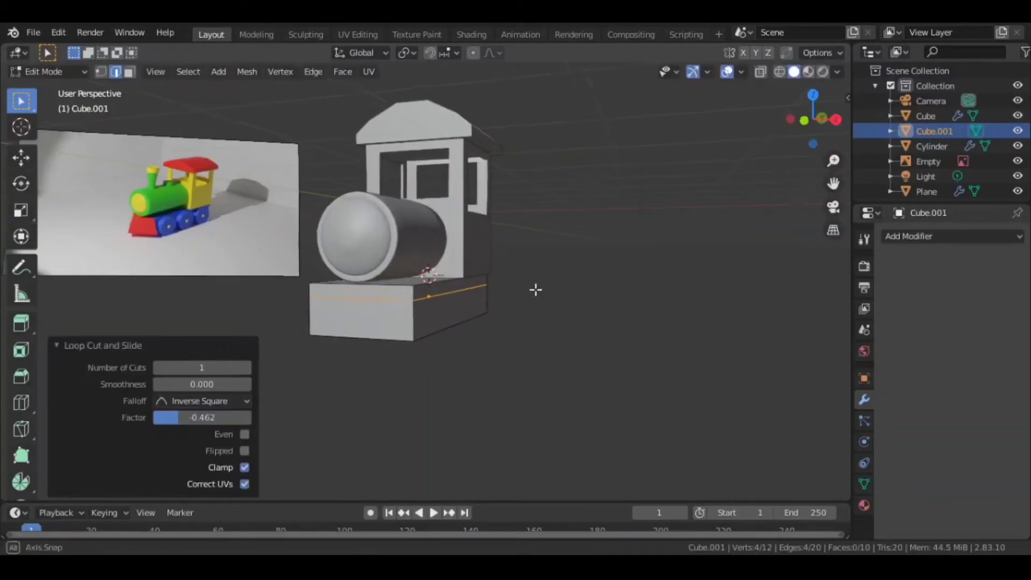
Add three unslid lengthwise edge loops dividing the base block's width into four equal strips.
middle_drag(534, 290, 460, 299)
key(ctrl+r)
click(418, 308)
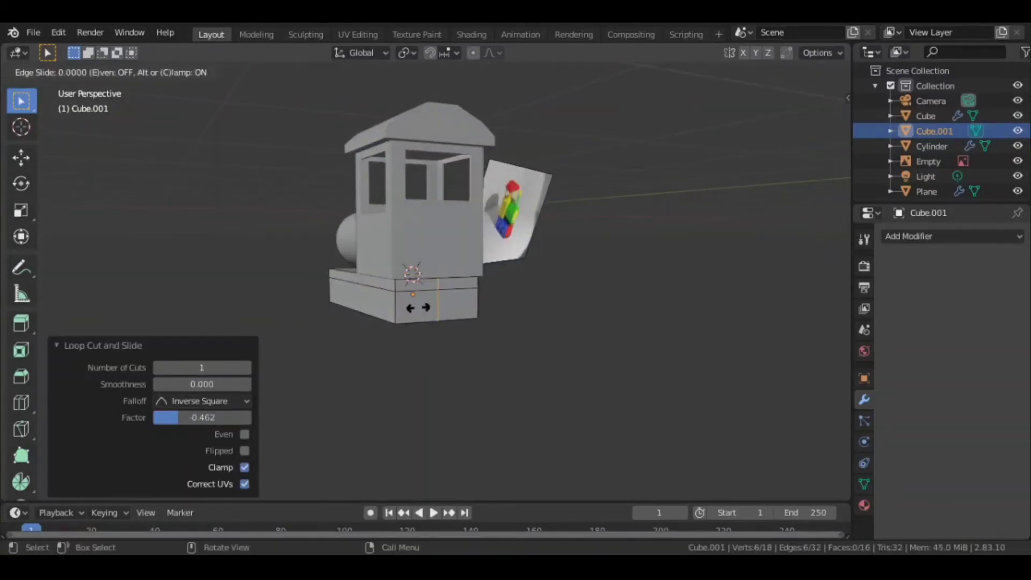
right_click(442, 307)
scroll(424, 291, up, 3)
middle_drag(477, 317, 405, 306)
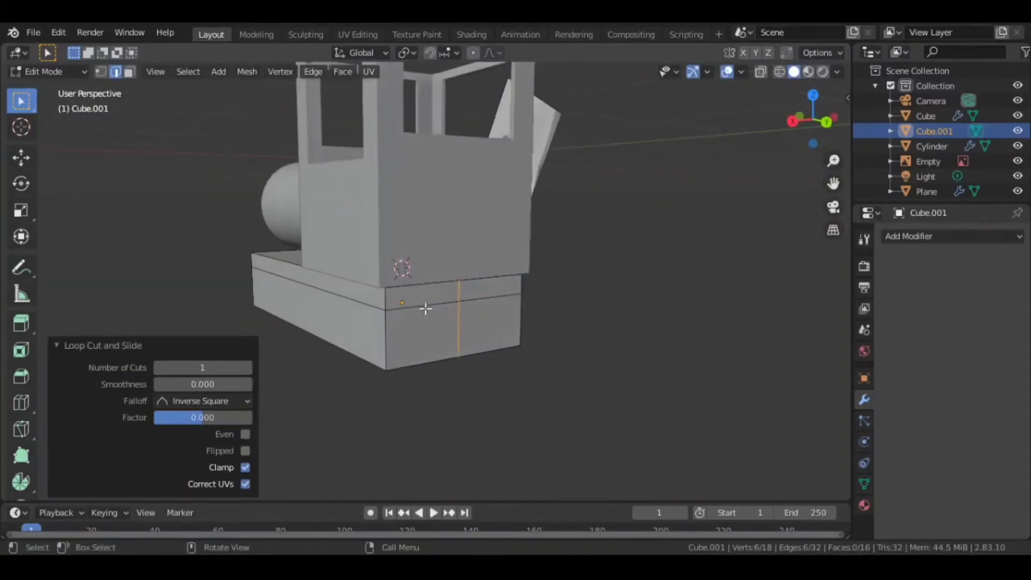
key(ctrl+r)
click(430, 325)
right_click(424, 334)
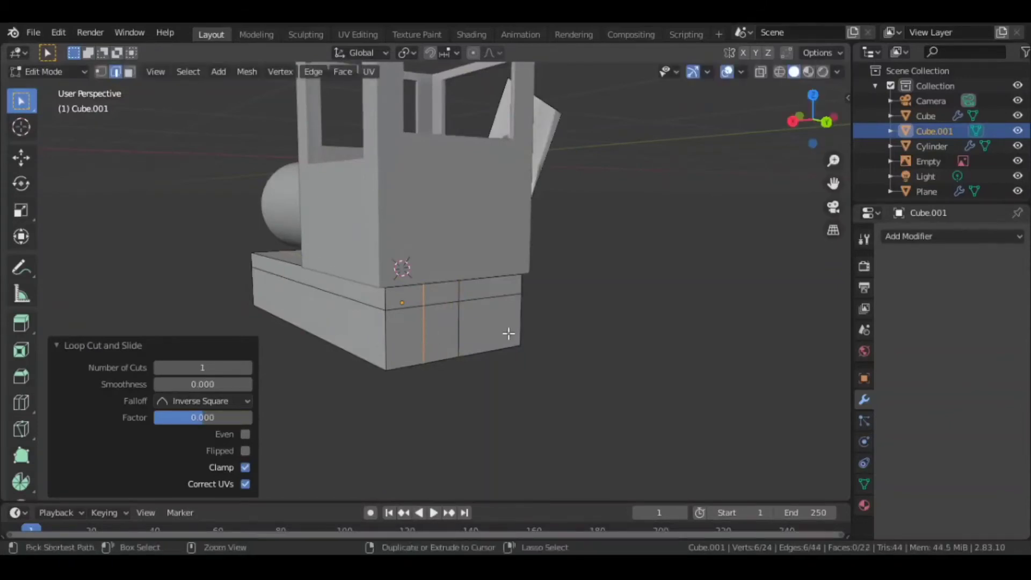
key(ctrl+r)
click(488, 299)
right_click(488, 300)
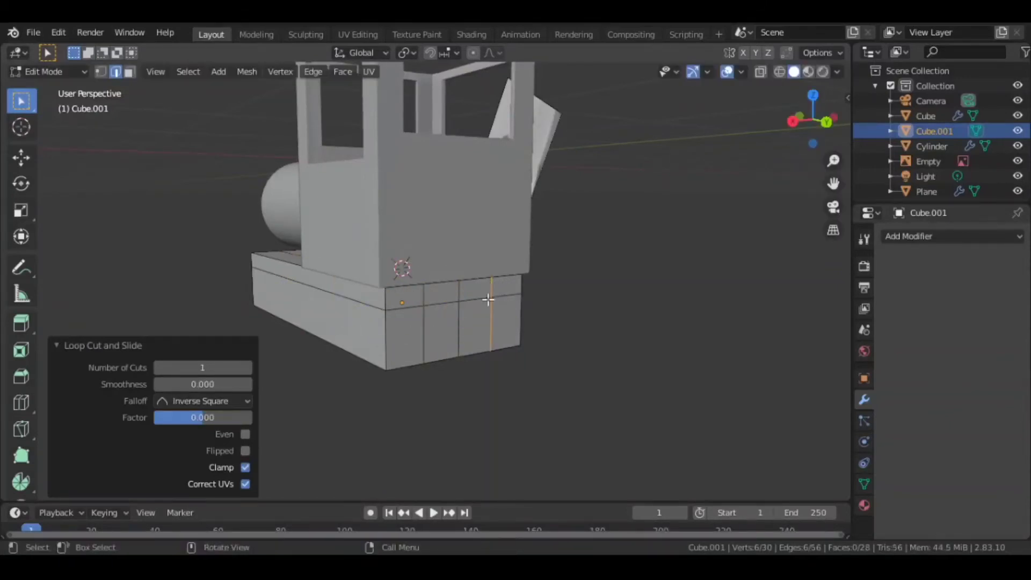
Select the row of four upper faces on the back of the base and extrude it a short way outward.
key(3)
click(434, 299)
shift+click(511, 295)
middle_drag(437, 293, 510, 309)
shift+click(502, 290)
key(e)
click(525, 311)
Edge-slide the rear extrusion's two outer corner edges inward to taper its ends, and return to Object Mode.
click(423, 329)
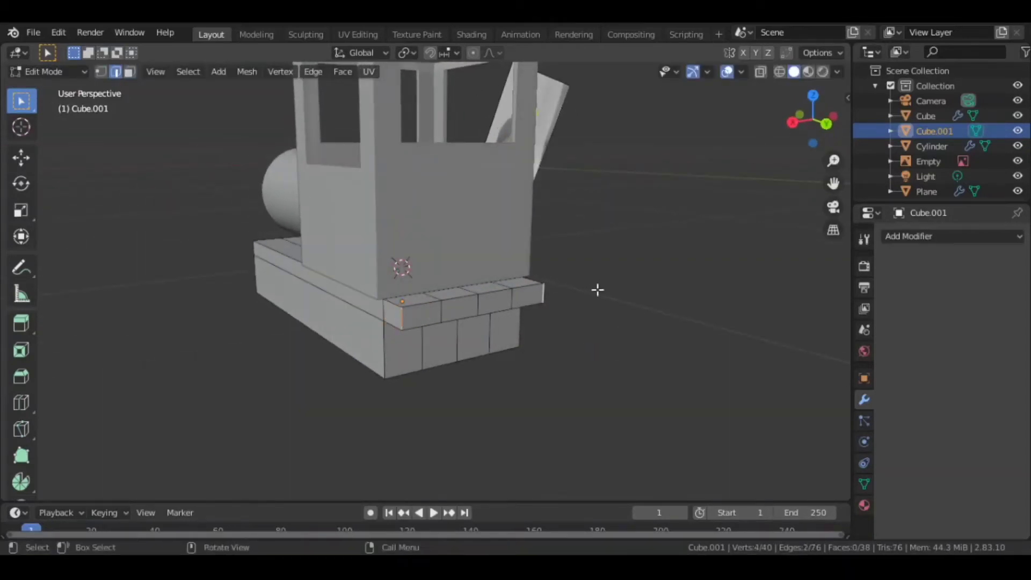
key(g)
key(g)
click(562, 297)
middle_drag(562, 297, 513, 331)
scroll(687, 304, down, 5)
scroll(447, 341, up, 2)
key(Tab)
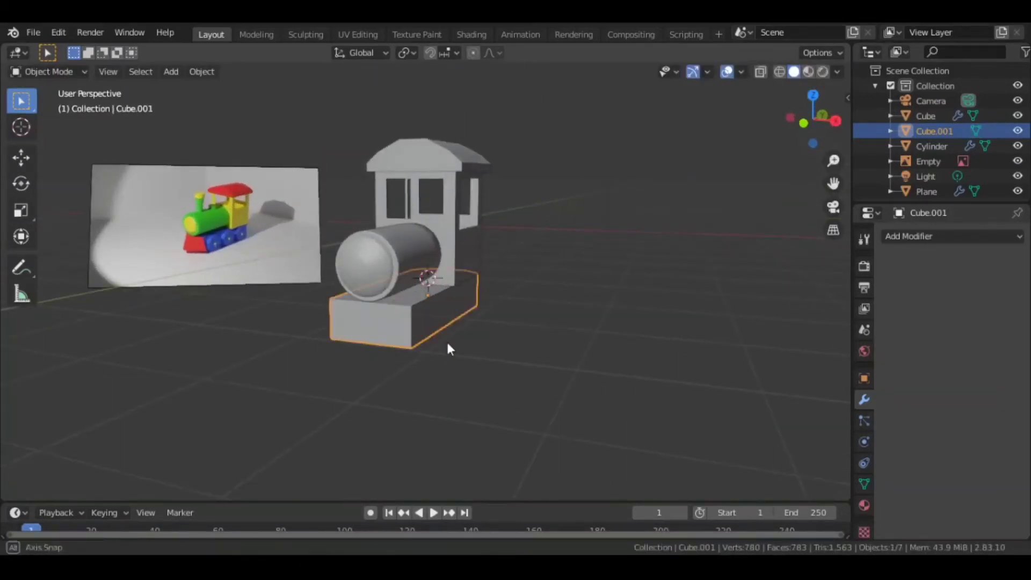
Place the 3D cursor on the front of the base and add a 2 m plane there.
middle_drag(447, 345, 457, 321)
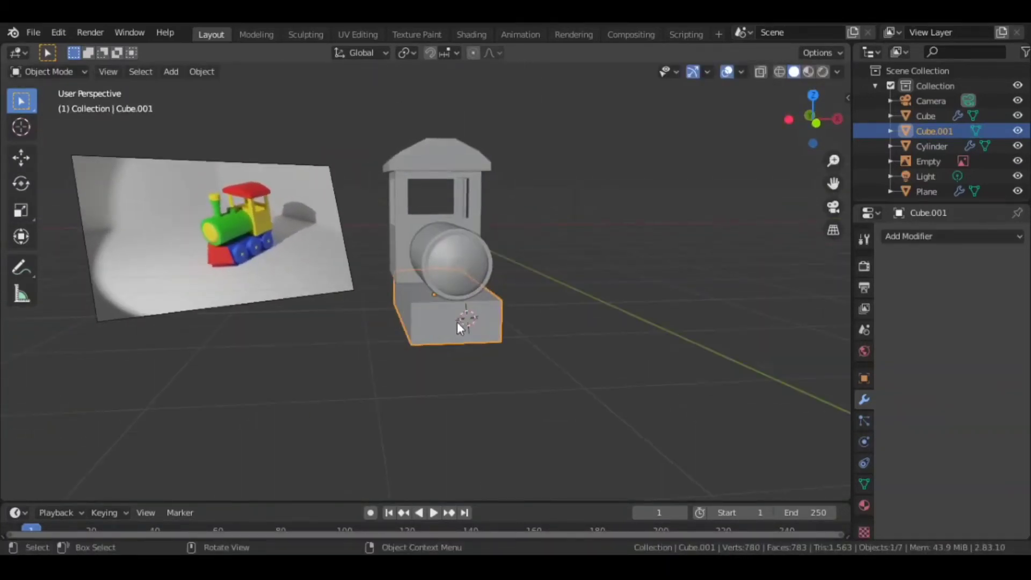
key(shift+a)
mouse_move(462, 246)
click(504, 247)
middle_drag(539, 338, 519, 331)
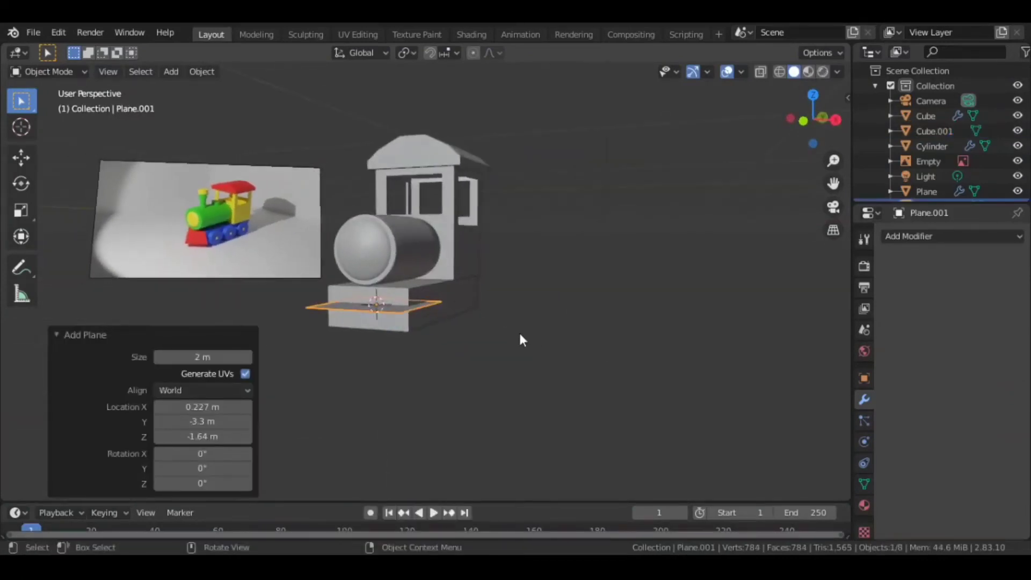
Rotate the new plane 90° about the X axis so it stands upright facing forward.
key(r)
key(9)
key(0)
key(y)
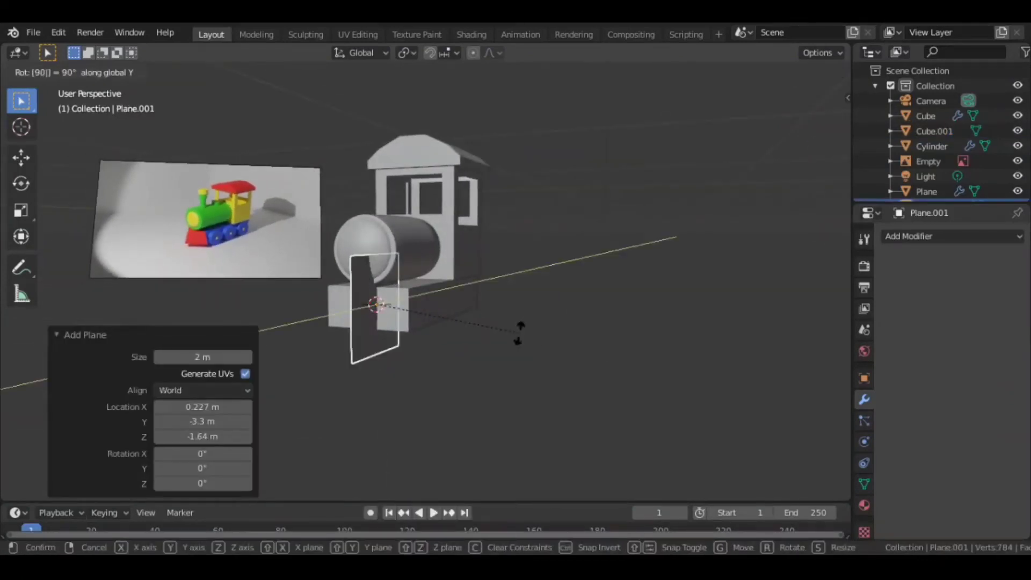
key(x)
key(Return)
In wireframe front view, move the plane down and center it so its upper edge meets the bottom of the cab.
key(KP_1)
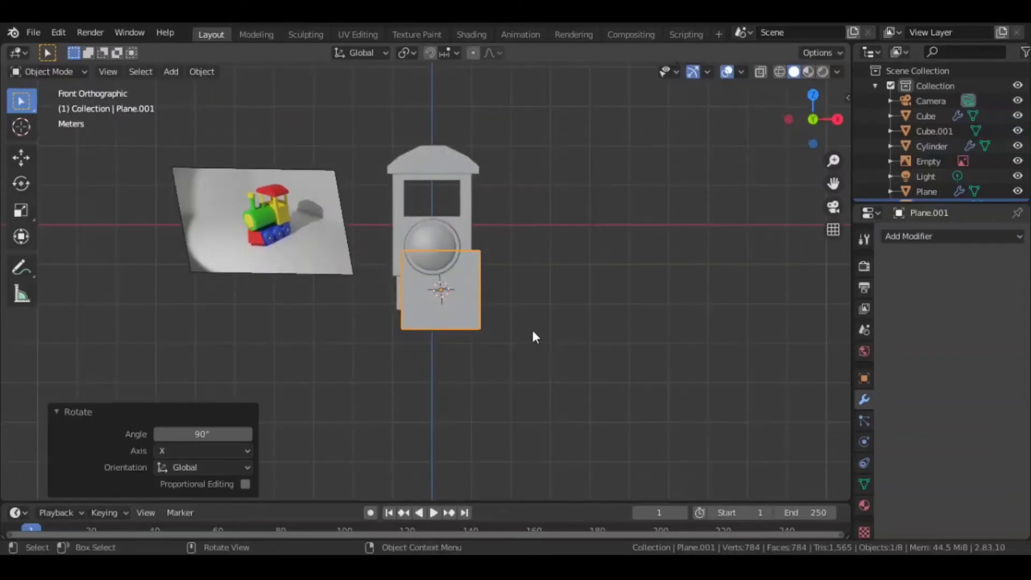
key(KP_Decimal)
key(shift+z)
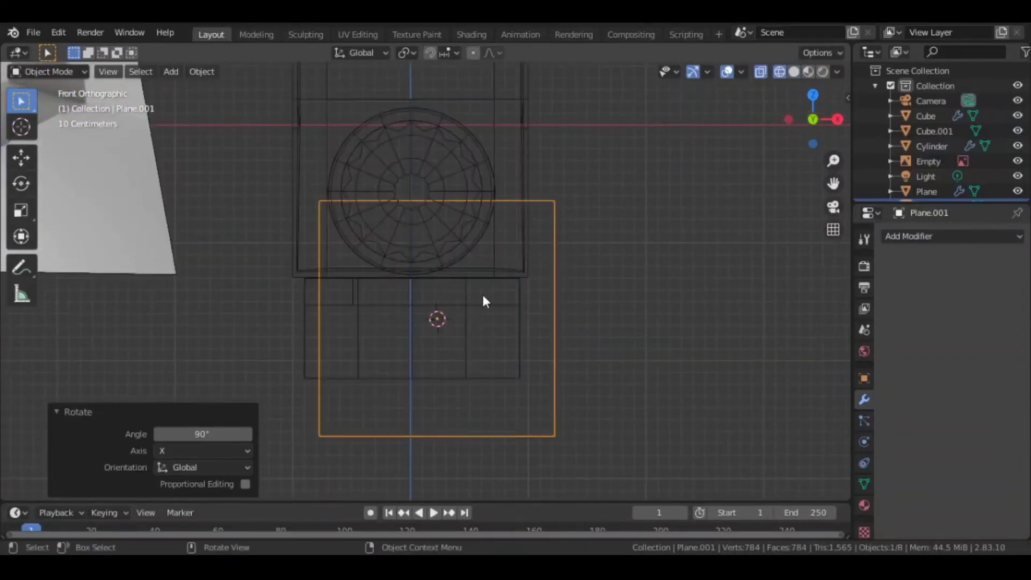
key(g)
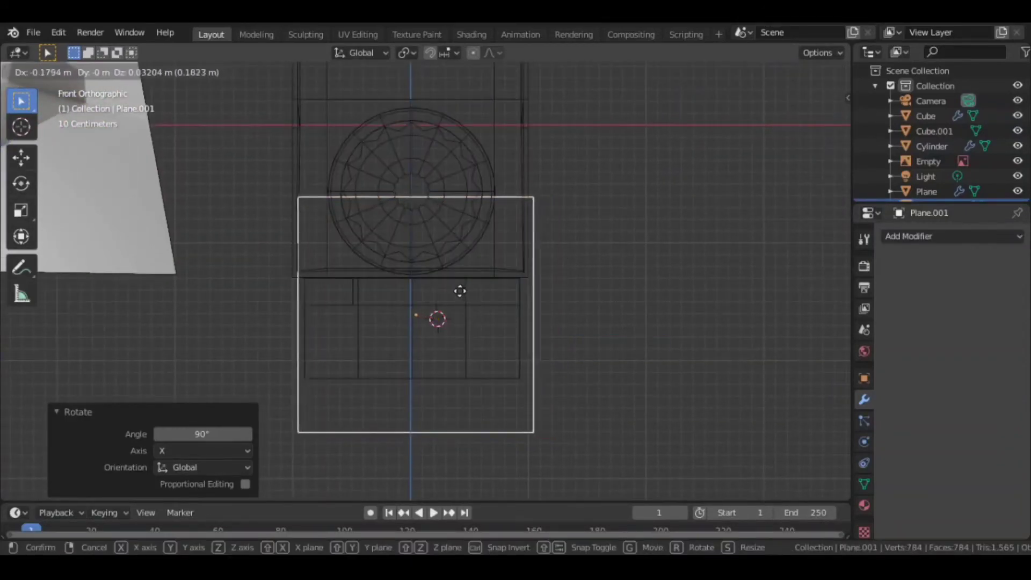
click(458, 369)
In Edit Mode, raise the plane's lower edge along Z to the level of the base's underside.
scroll(508, 380, down, 2)
key(Tab)
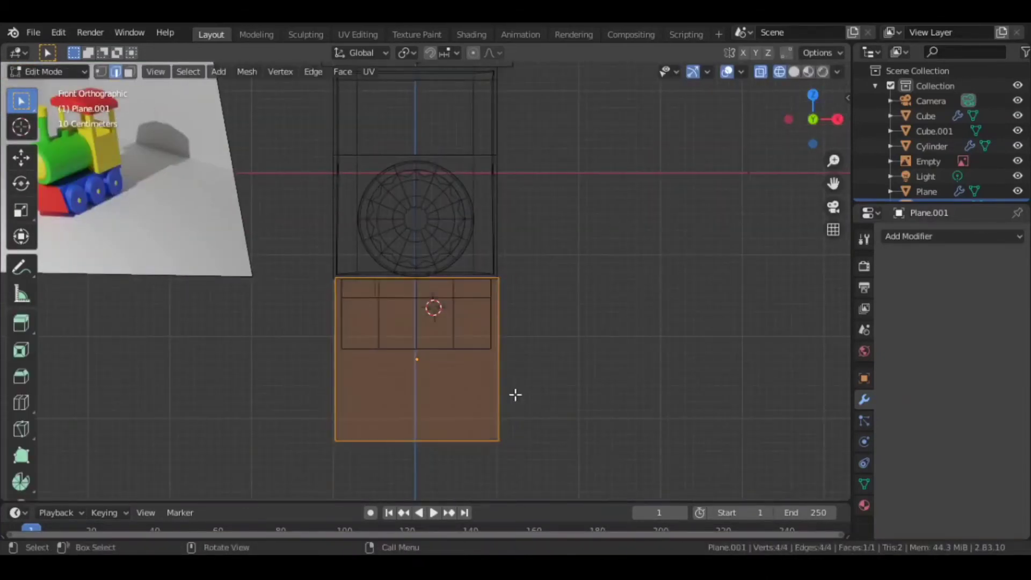
drag(531, 419, 340, 458)
key(g)
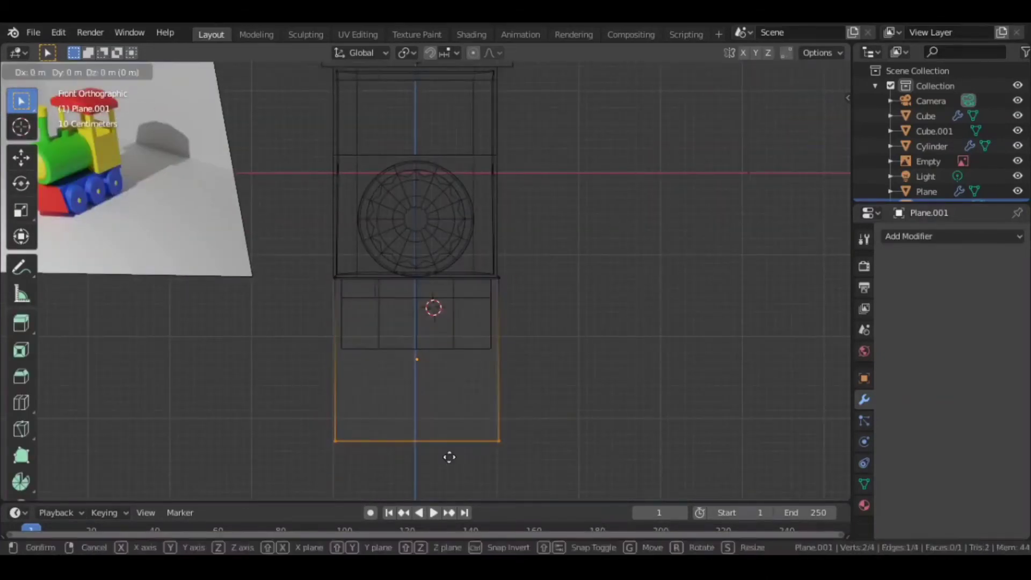
key(z)
click(479, 324)
Add a centered vertical edge loop to the plane and delete the outer vertices of its negative-X half.
scroll(478, 324, up, 2)
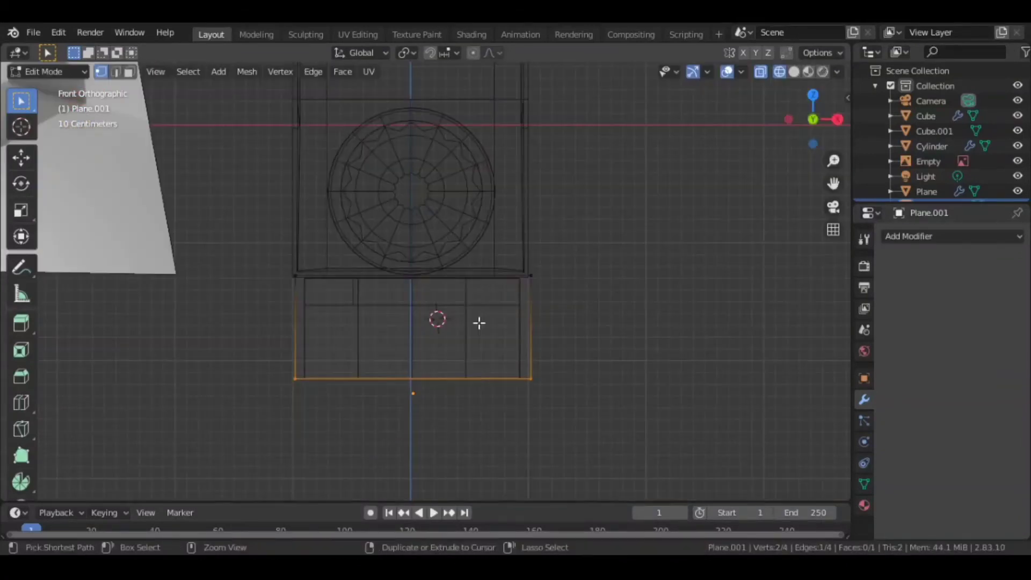
key(ctrl+r)
click(476, 325)
right_click(476, 324)
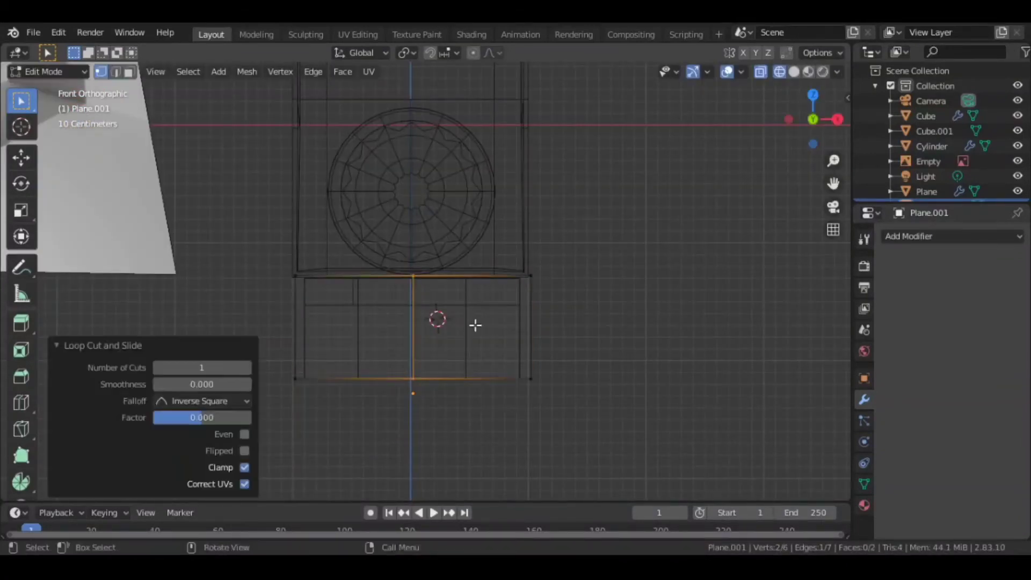
drag(271, 266, 303, 304)
key(x)
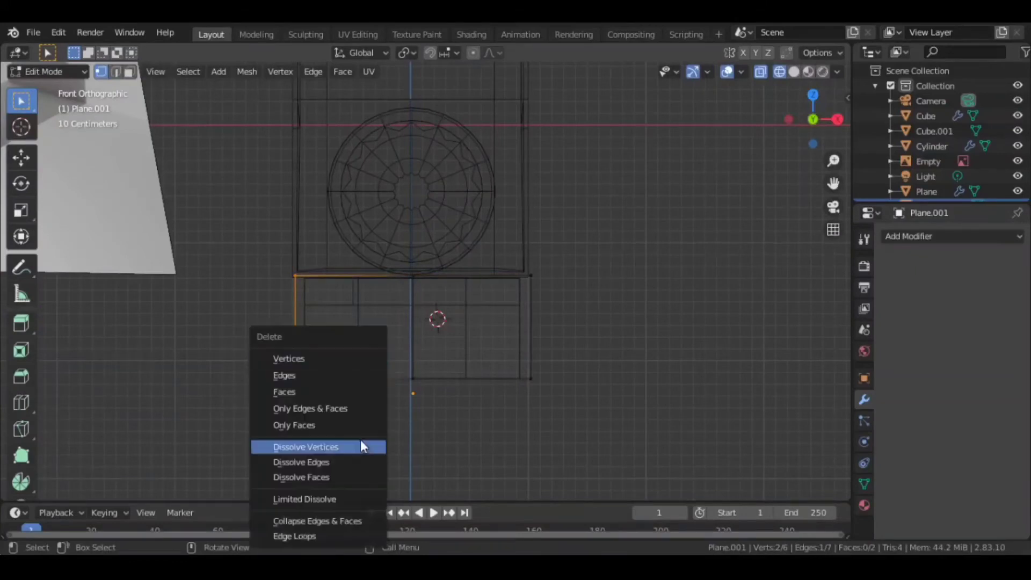
click(334, 362)
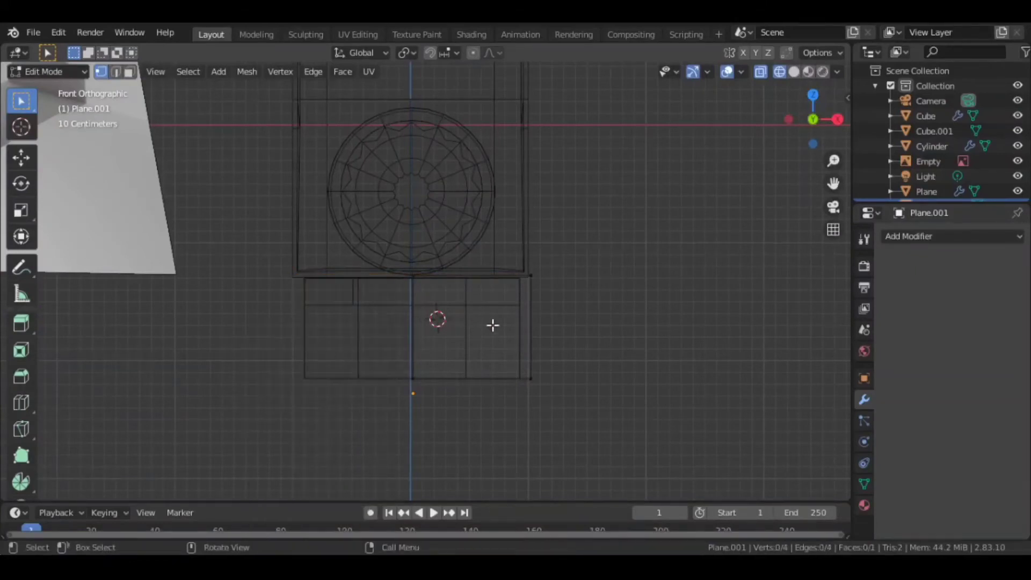
Add a Mirror modifier on the X axis to the front half plane and switch the viewport to solid shading.
click(933, 238)
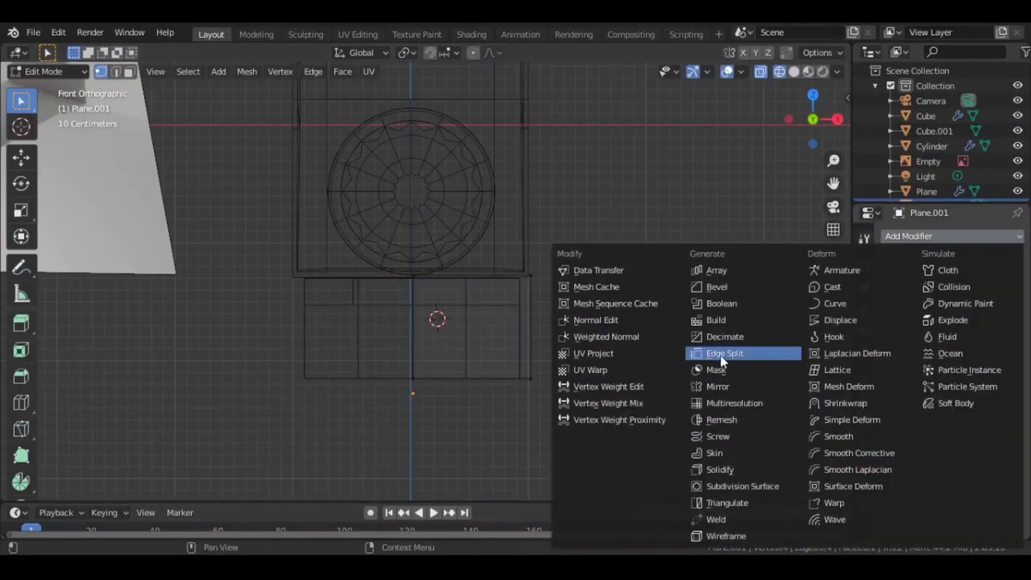
click(729, 387)
key(z)
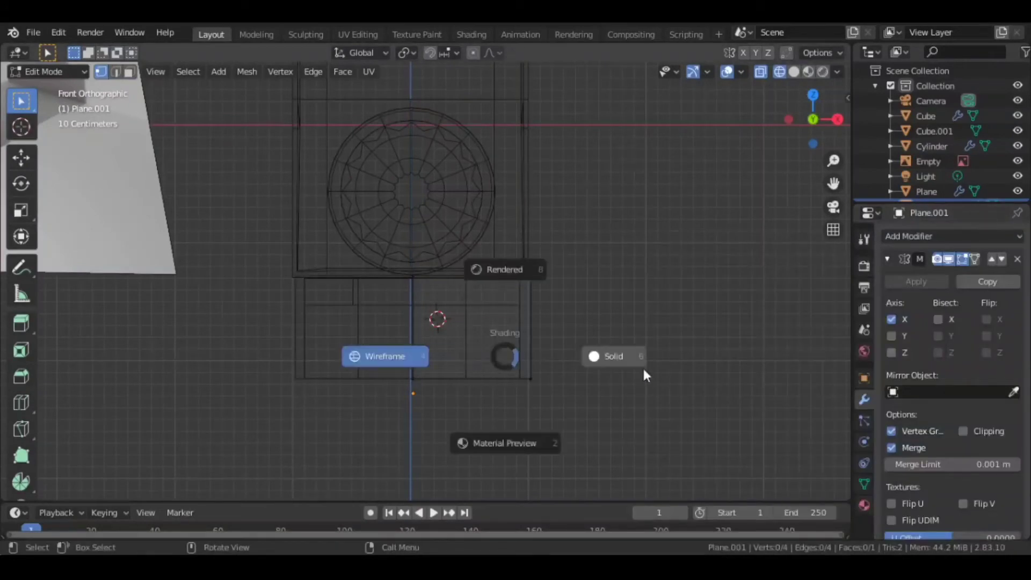
click(644, 372)
Move the whole front plane about 0.035 m forward along negative Y, just off the base's front face.
scroll(578, 356, up, 5)
middle_drag(578, 357, 506, 331)
scroll(508, 326, down, 5)
middle_drag(293, 333, 274, 335)
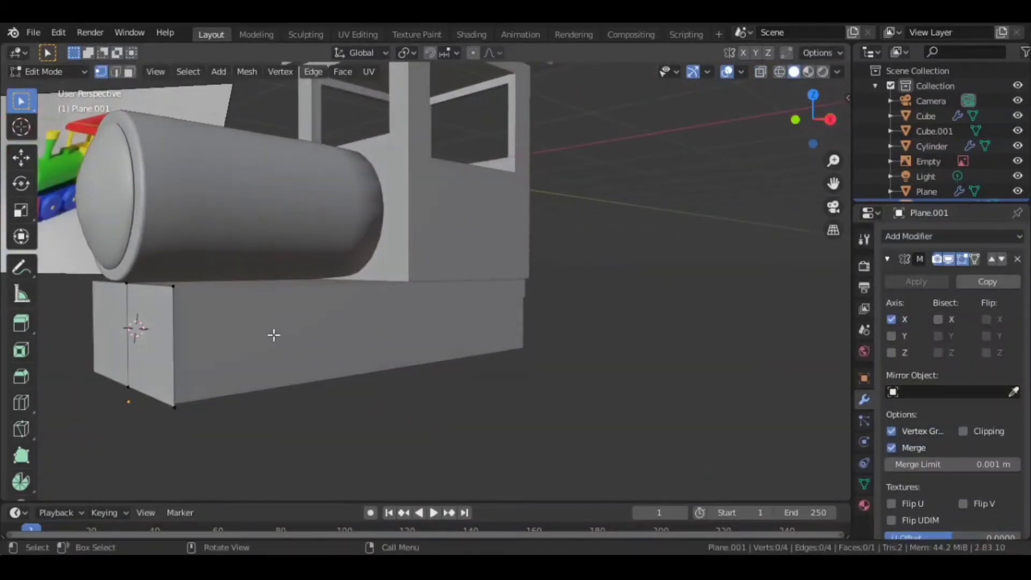
key(g)
key(z)
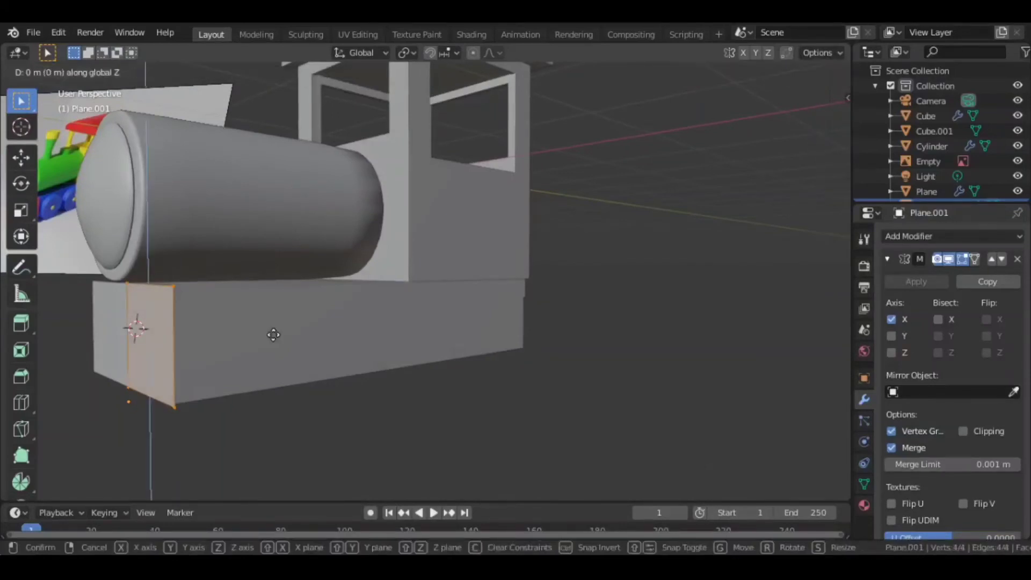
key(y)
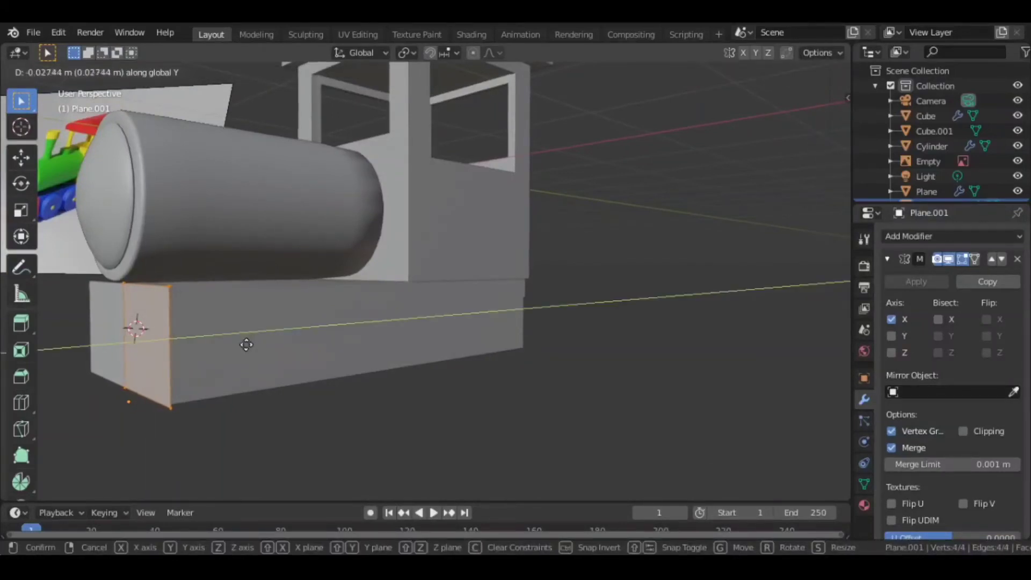
click(243, 346)
Pull the front plane's lower centre vertex about 0.85 m forward along negative Y to form a pointed bumper.
middle_drag(258, 348, 309, 342)
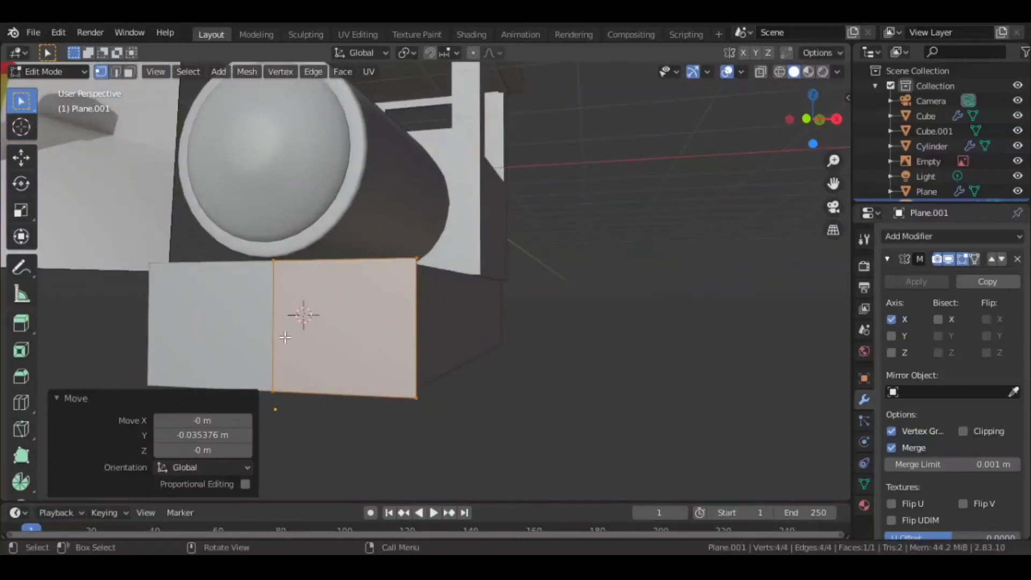
click(300, 343)
middle_drag(434, 358, 333, 358)
key(g)
key(y)
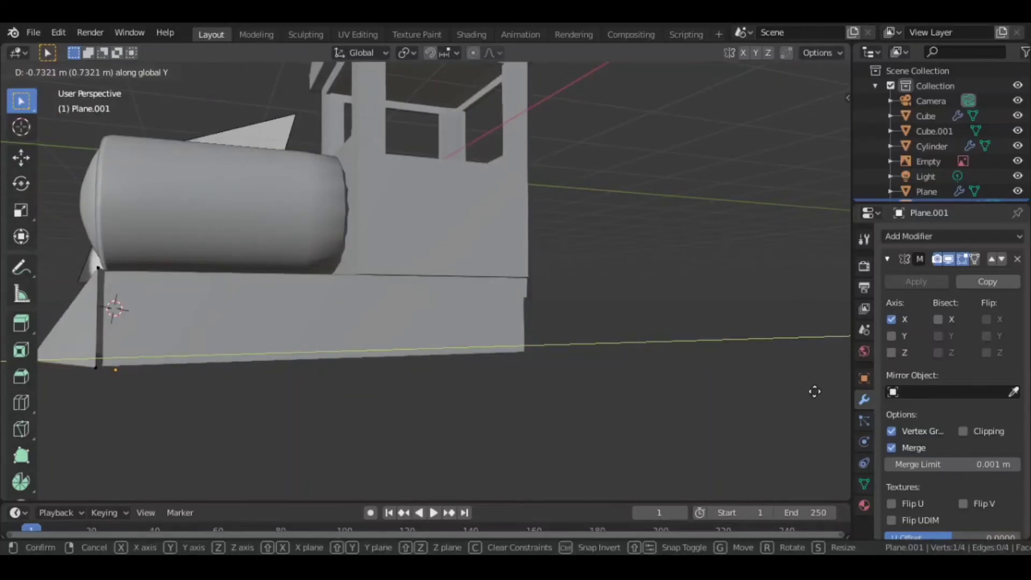
click(675, 400)
Raise the bumper's tip vertex about 0.03 m along Z and return to Object Mode.
middle_drag(675, 401, 601, 277)
scroll(788, 347, down, 3)
scroll(504, 292, up, 4)
middle_drag(504, 293, 591, 398)
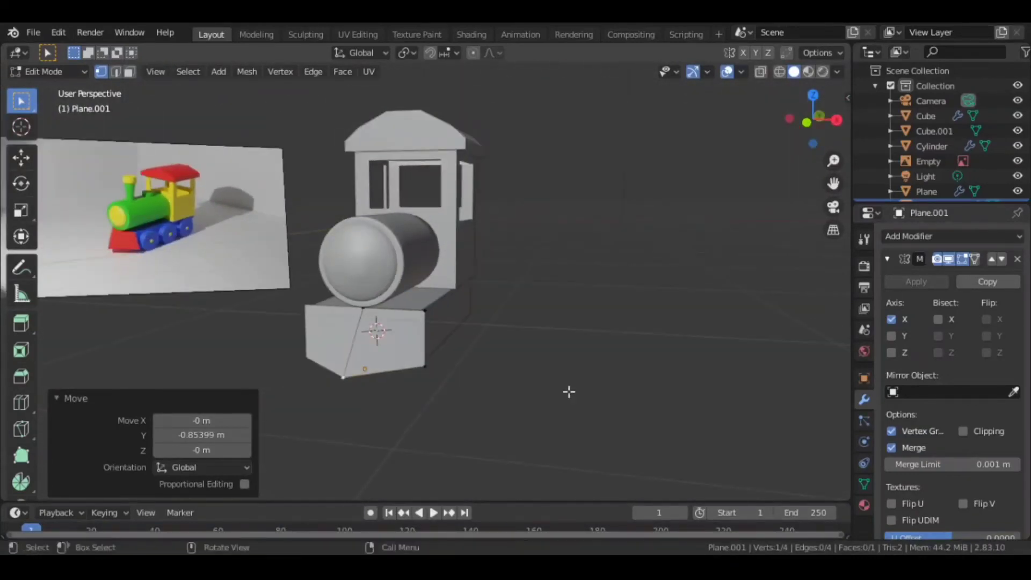
key(g)
key(z)
click(563, 372)
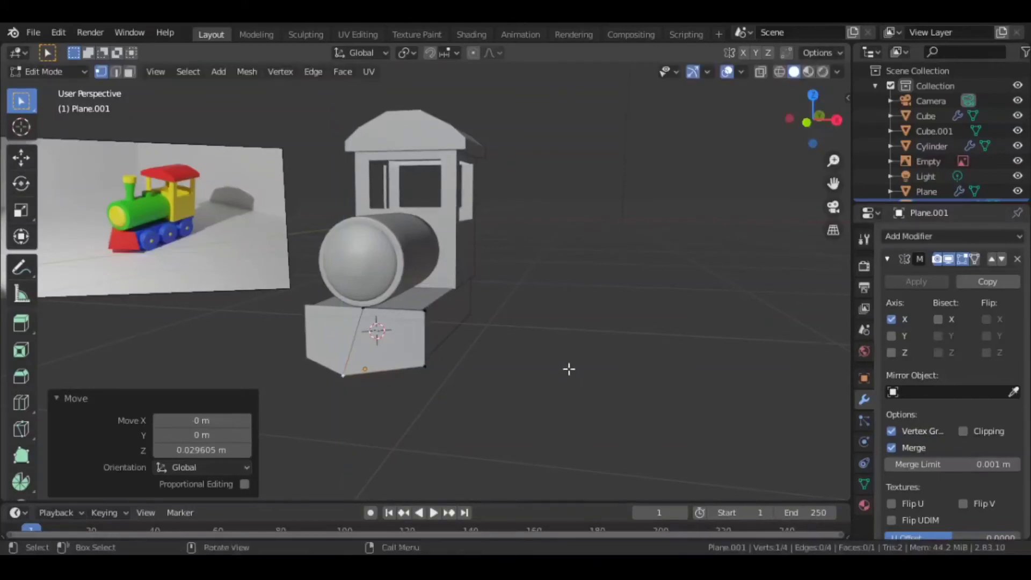
middle_drag(569, 369, 543, 307)
key(Tab)
Add a mesh circle with 16 vertices beside the base for the front wheel.
scroll(530, 355, down, 4)
click(530, 285)
key(shift+a)
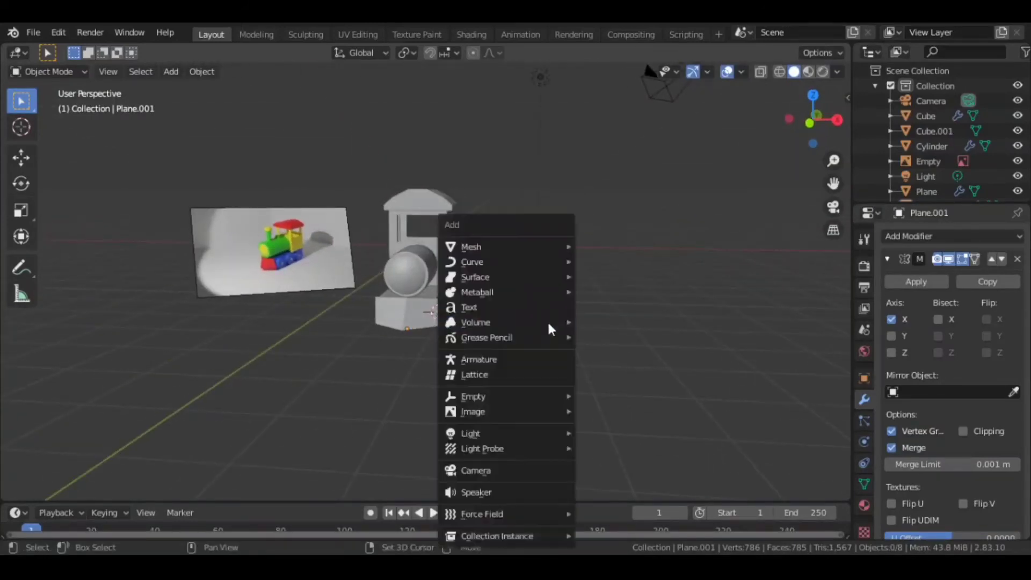
mouse_move(524, 247)
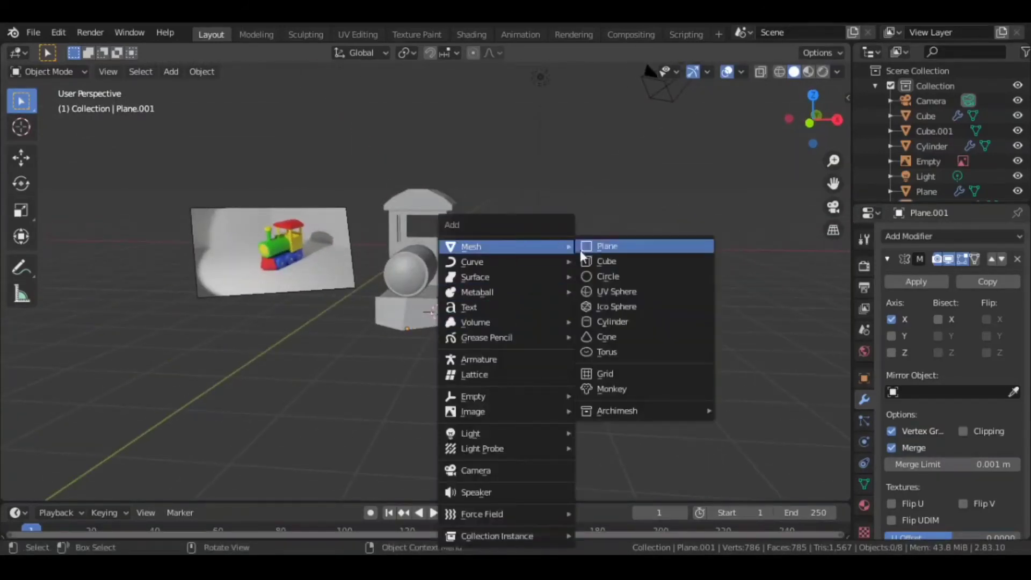
click(631, 276)
scroll(539, 379, up, 3)
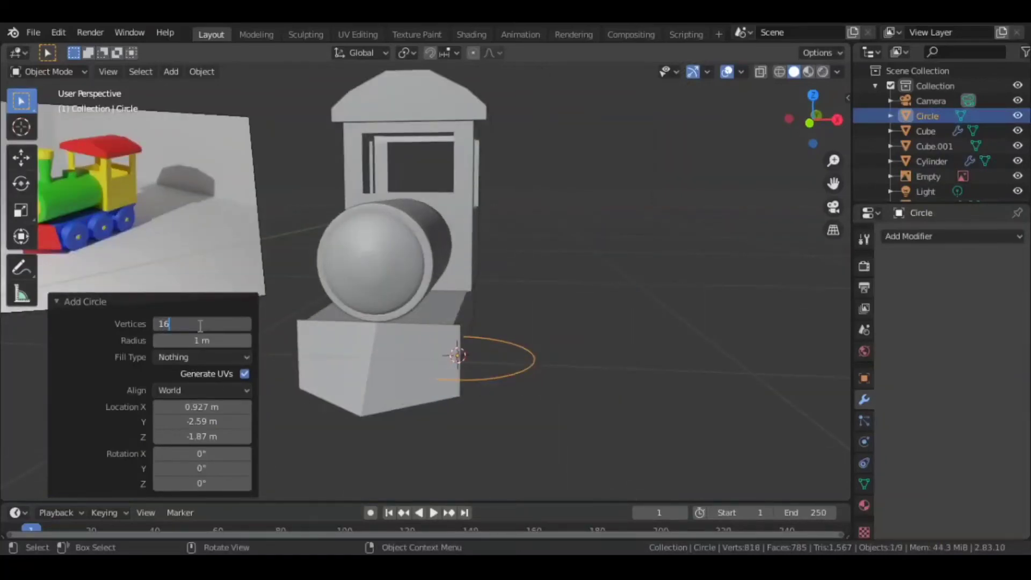
key(Return)
Rotate the circle 90° about the Y axis and scale it to about 0.519 so it fits the base's side.
text(r)
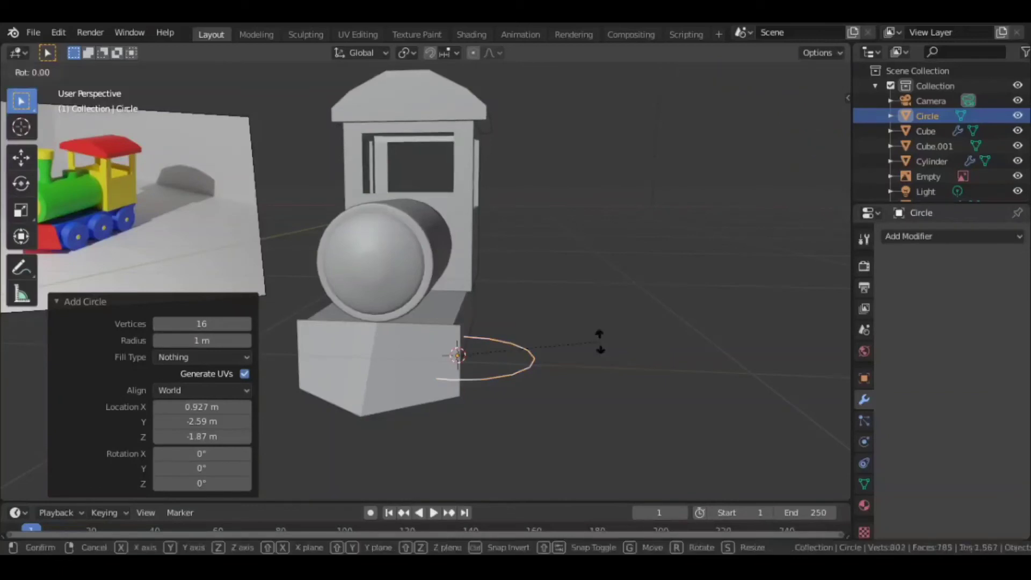
text(90x)
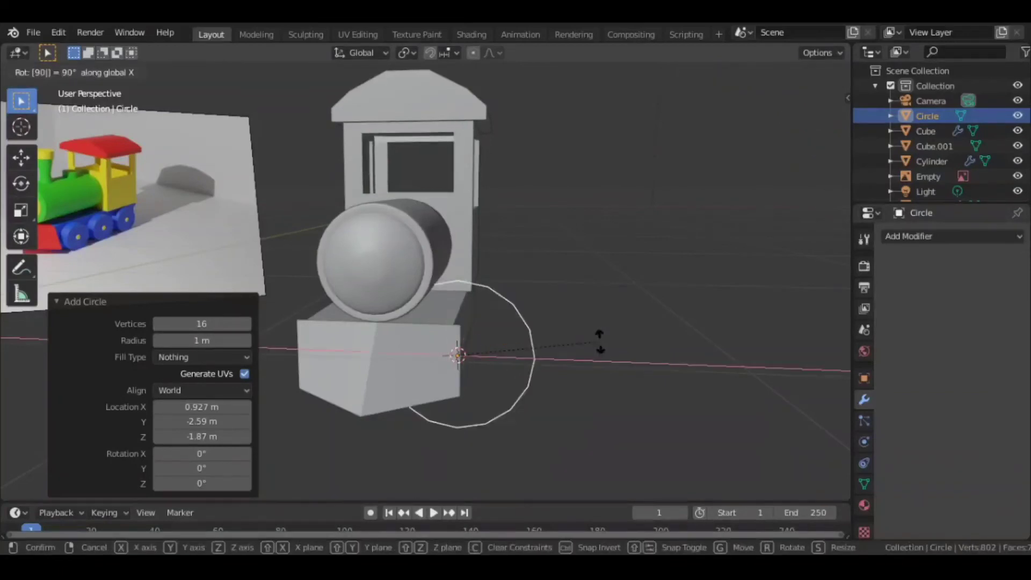
text(y)
key(Return)
middle_drag(601, 341, 434, 350)
key(s)
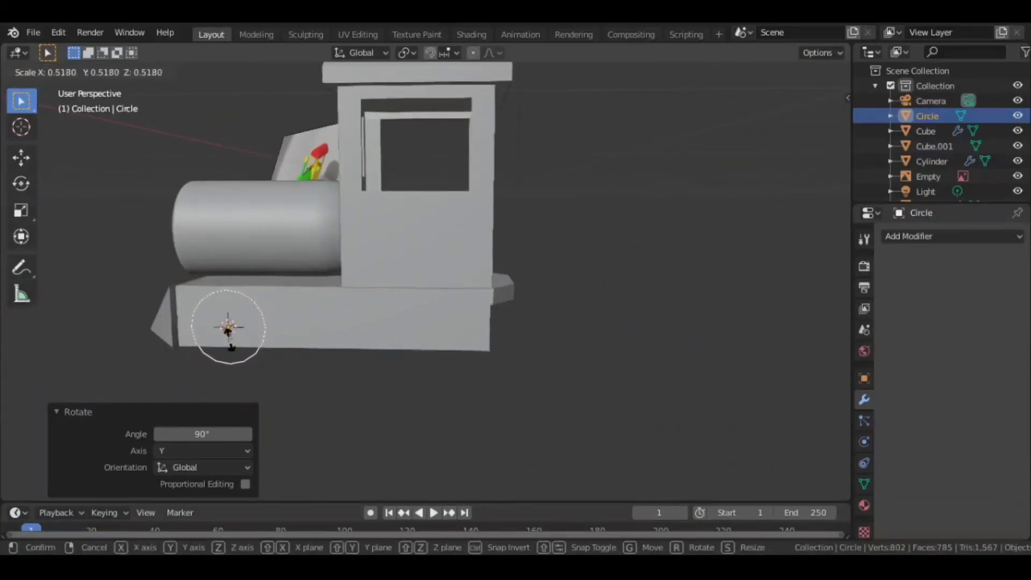
click(232, 342)
In Edit Mode, extrude the circle about 0.22 m outward along X to give the wheel its thickness.
middle_drag(232, 342, 413, 336)
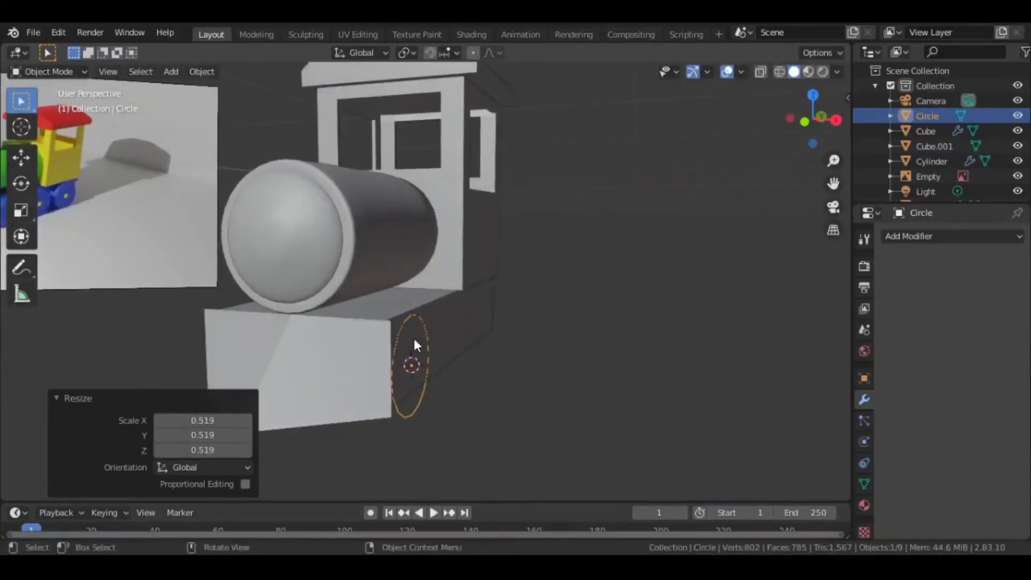
key(Tab)
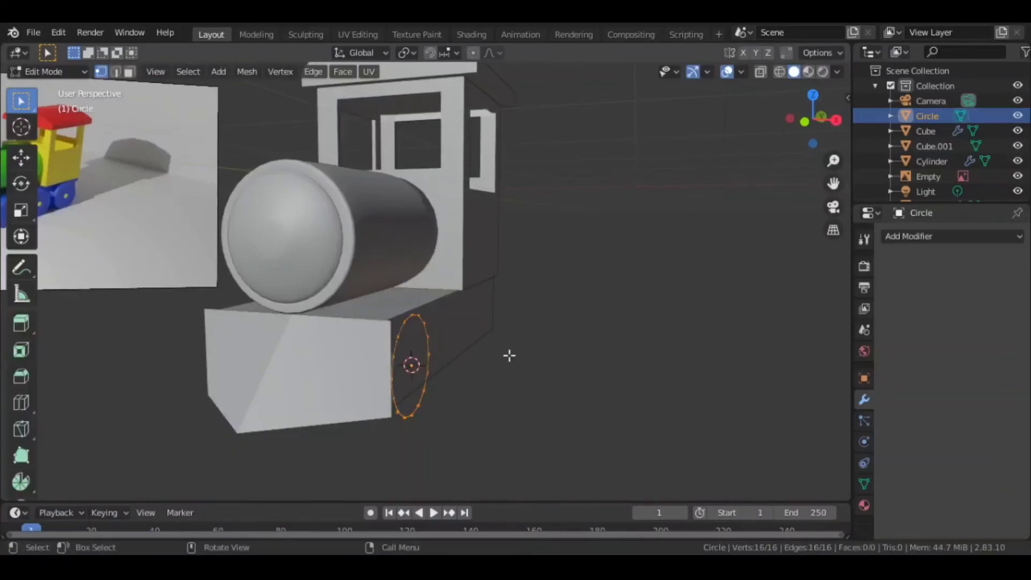
key(e)
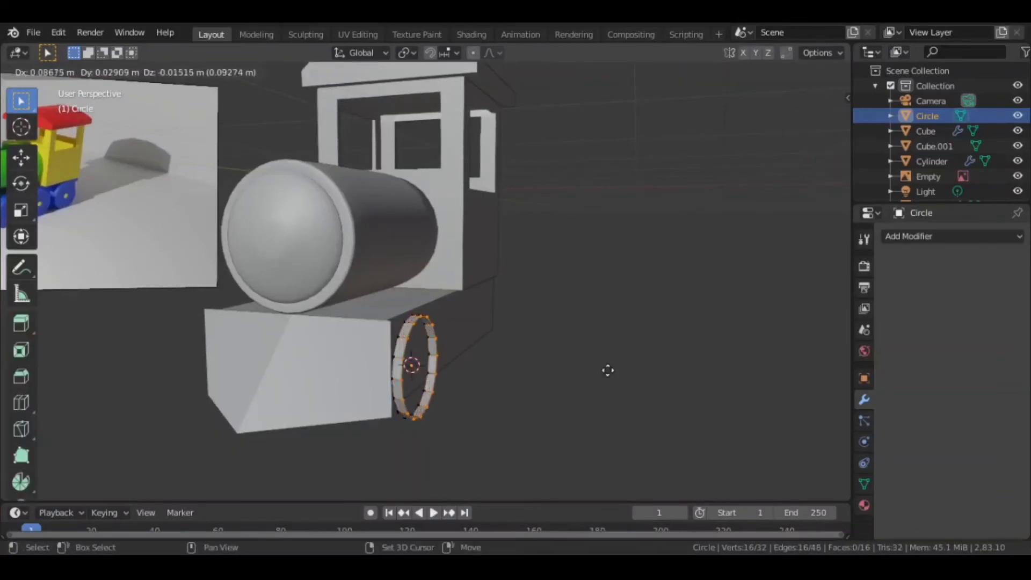
key(x)
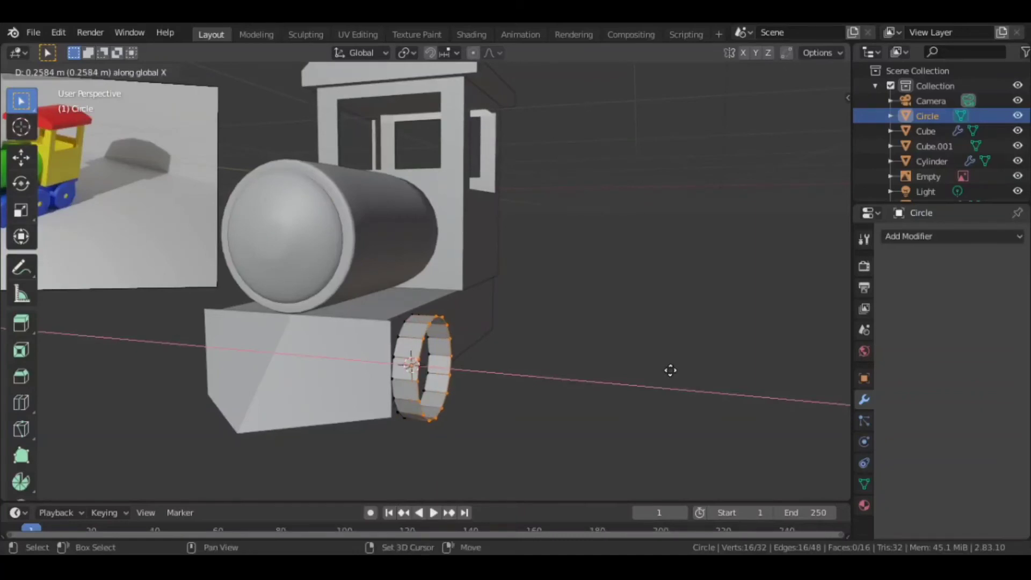
click(635, 371)
Extrude the wheel's outer edge loop in place and scale it to about 0.849 to form the rim.
middle_drag(635, 370, 615, 358)
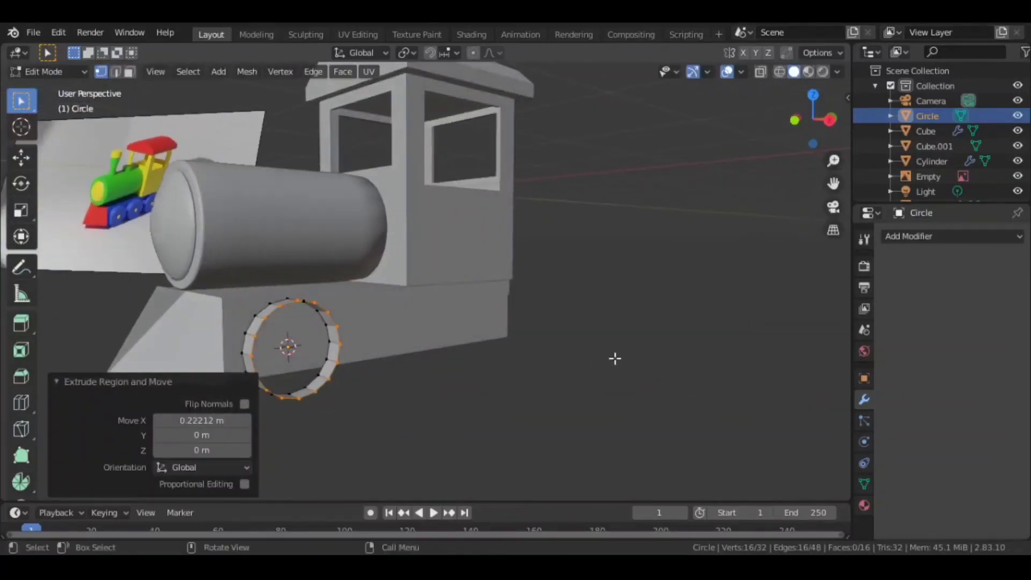
key(e)
right_click(634, 352)
key(s)
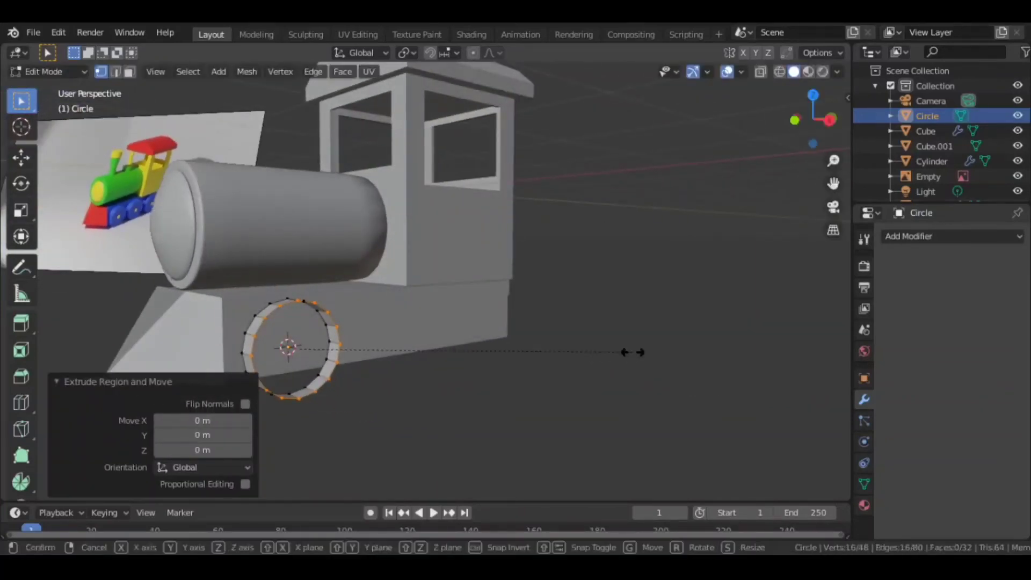
click(582, 358)
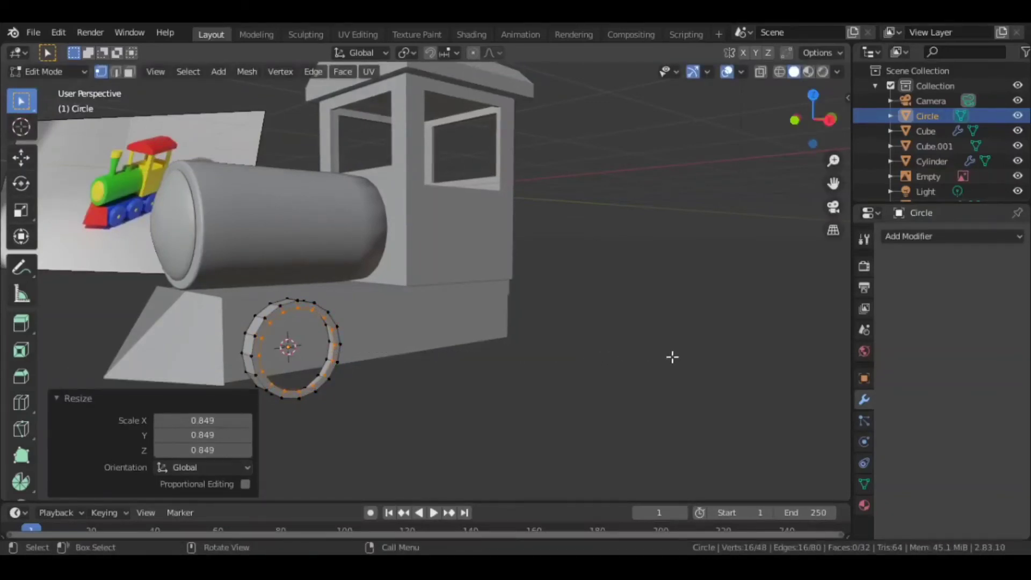
Try to close the wheel's inner rim loop with a face, and remove that face again.
key(f)
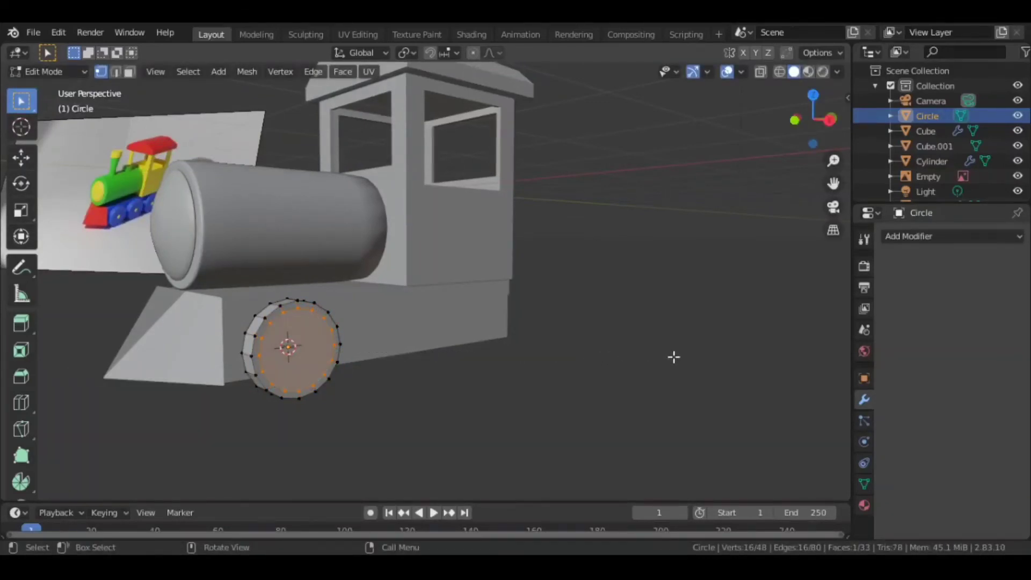
key(g)
key(x)
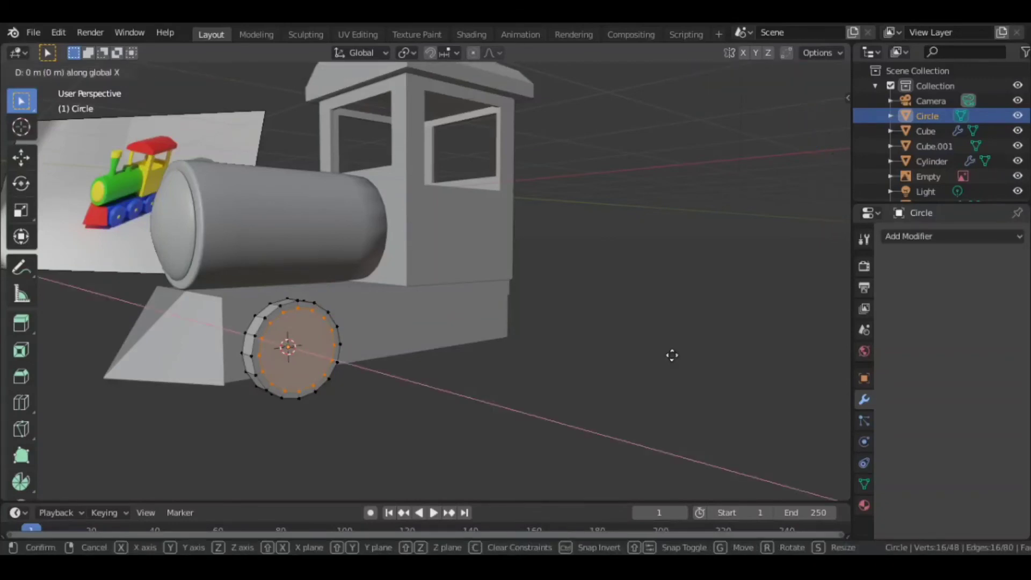
click(671, 352)
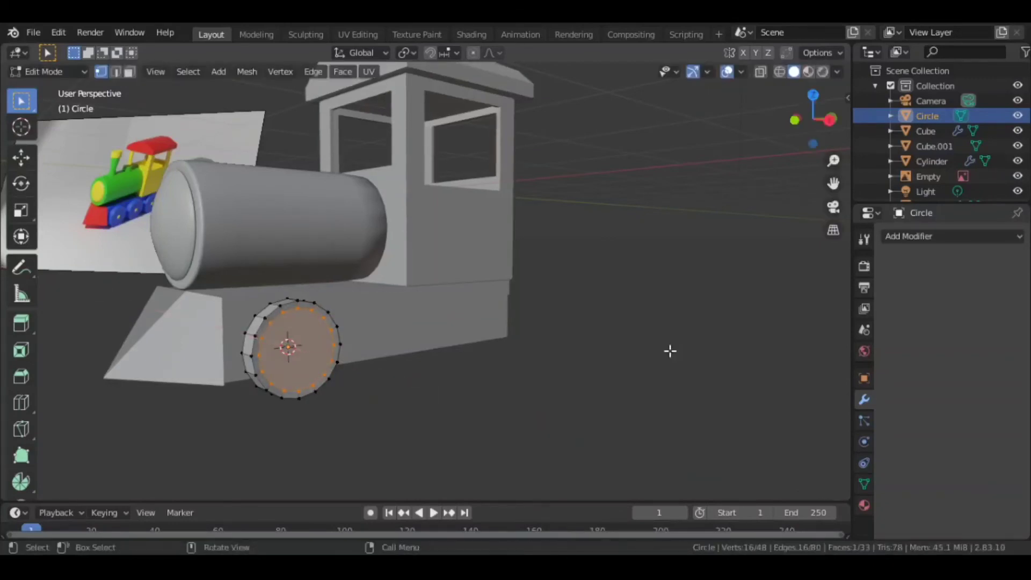
key(x)
click(670, 351)
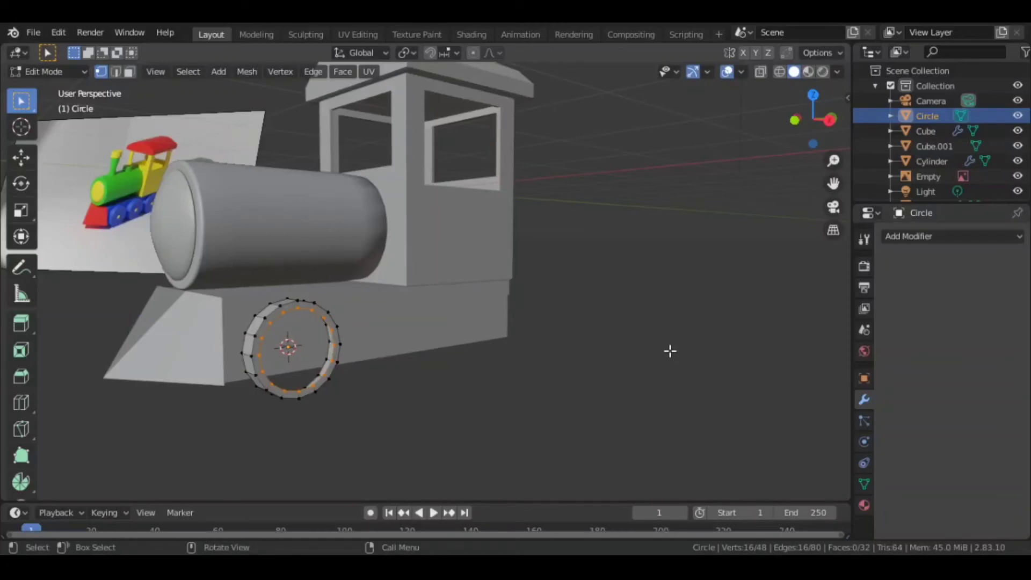
Extrude the wheel's inner rim loop once more and fill the new loop with a face.
key(e)
click(670, 351)
key(s)
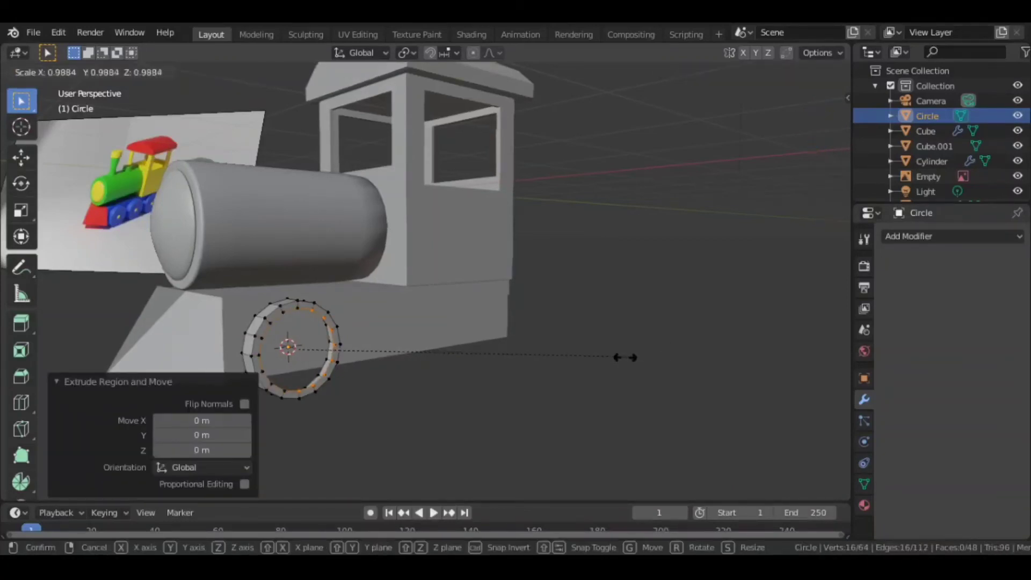
click(489, 364)
key(f)
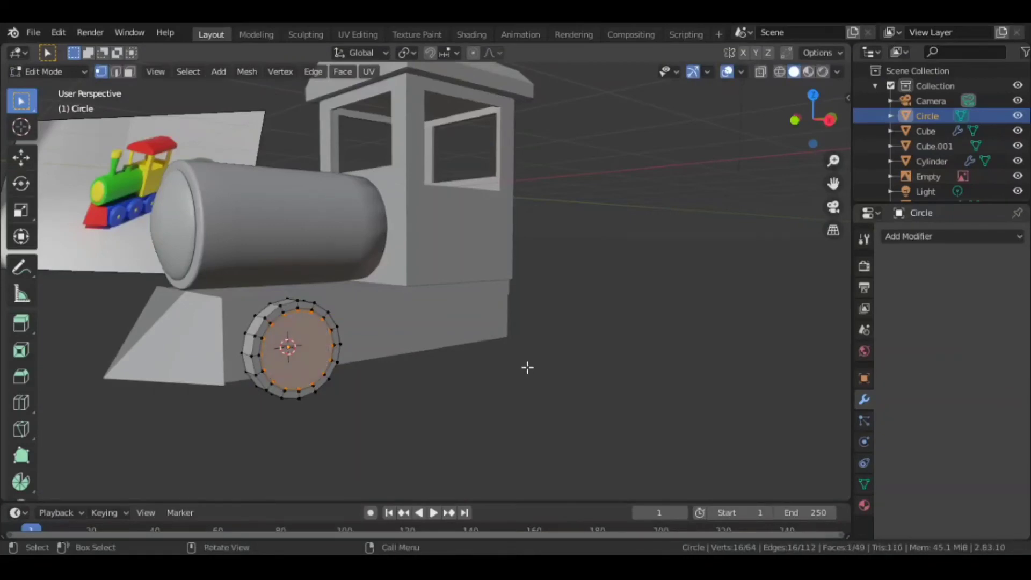
Recess the wheel's filled face about 0.019 m along negative X and inset it by about 0.353 m.
key(g)
key(x)
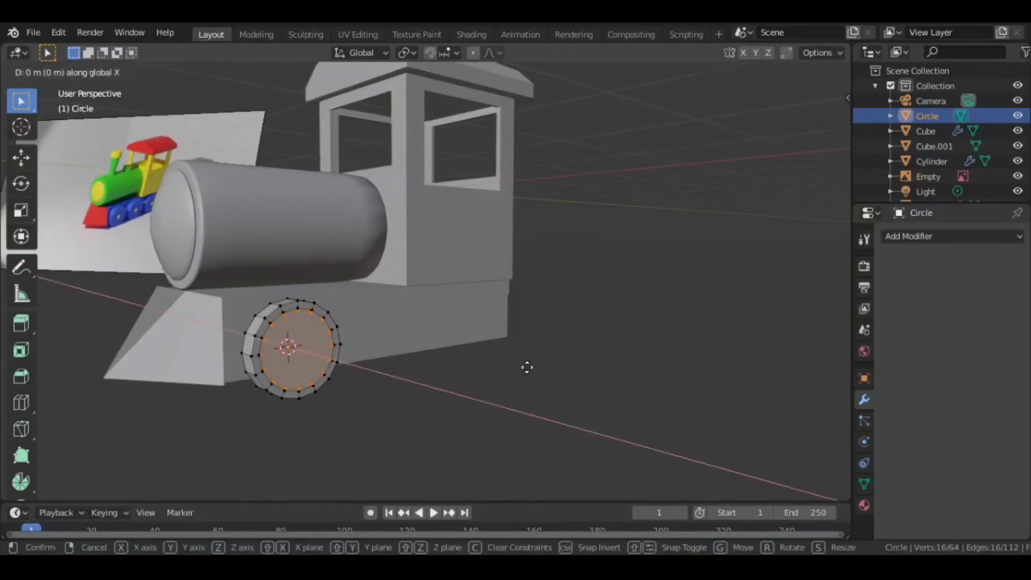
click(518, 366)
key(i)
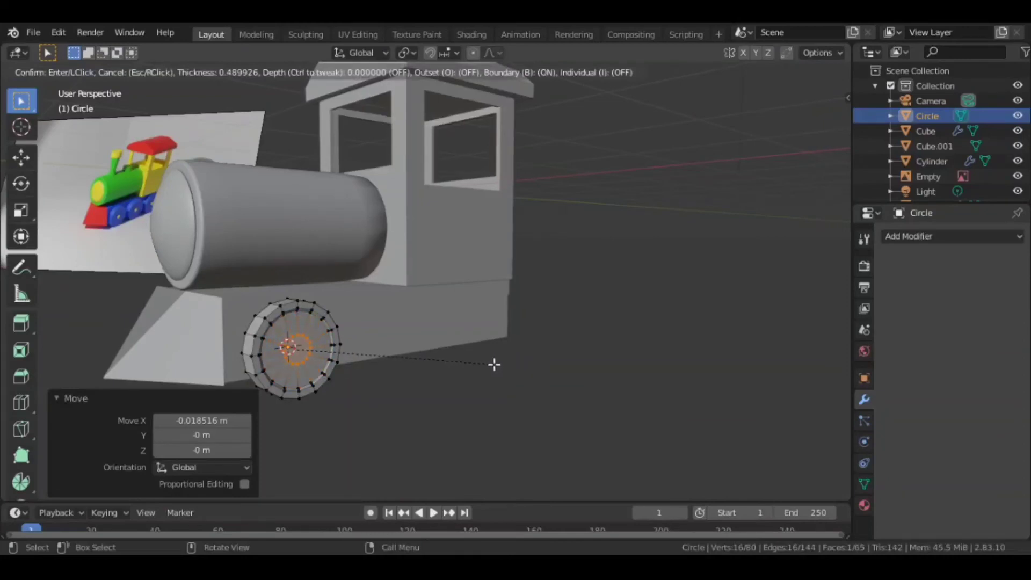
click(496, 364)
Inset the wheel's central face again by about 0.121 m to outline the hub.
scroll(502, 361, up, 5)
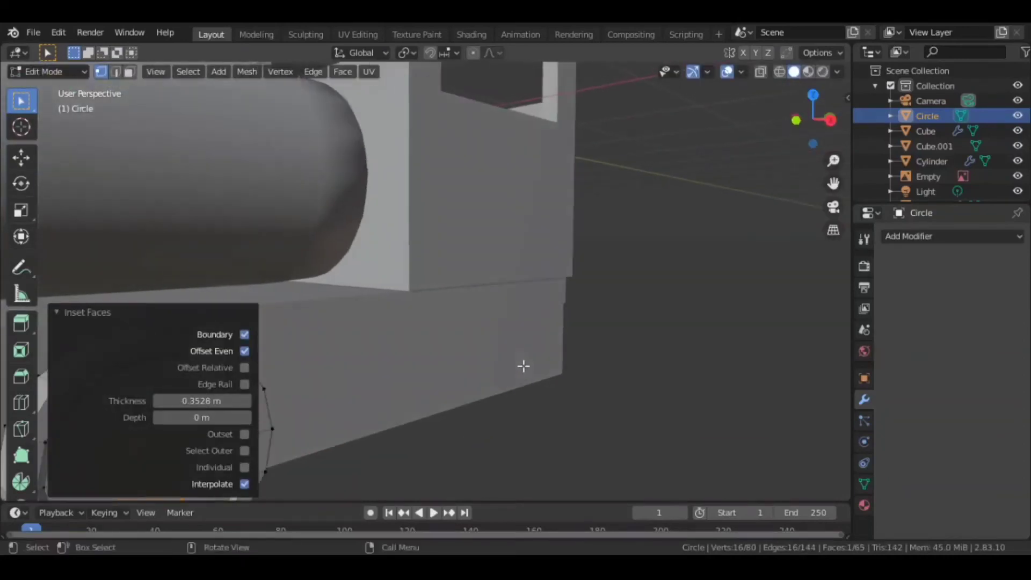
scroll(545, 338, down, 3)
key(i)
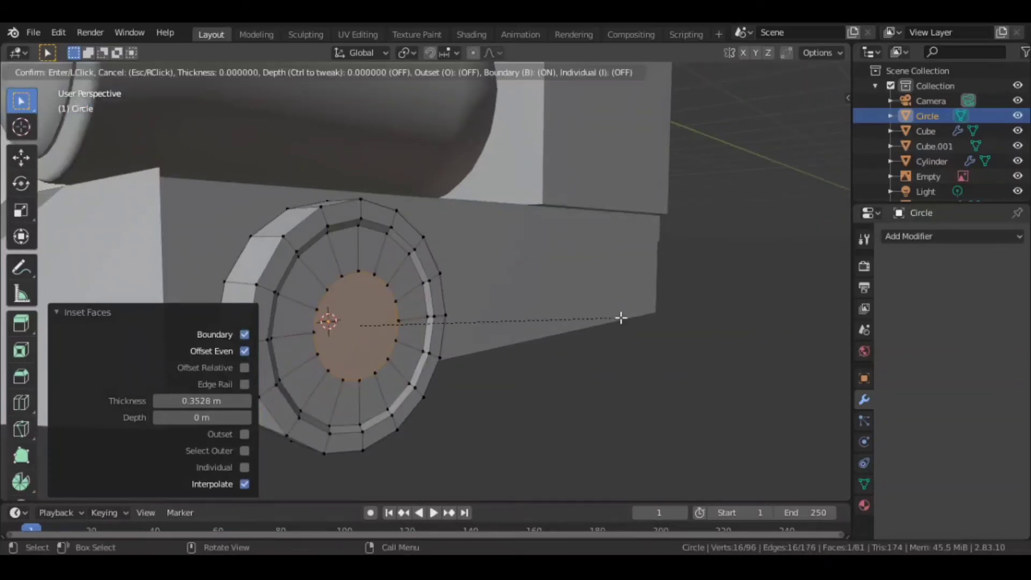
click(605, 322)
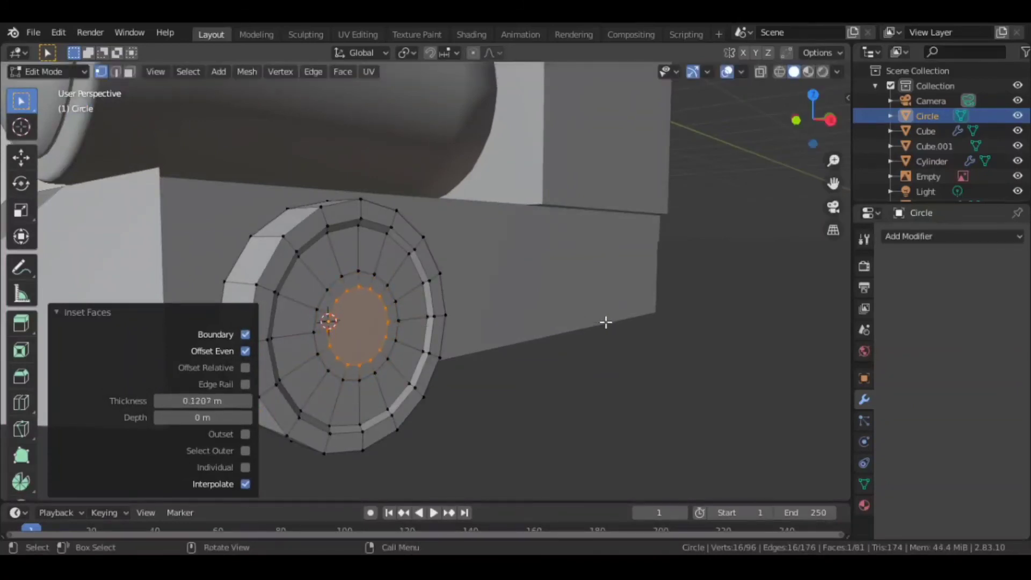
Move the hub face about 0.01 m outward along X and inset it by about 0.143 m.
key(g)
key(x)
click(620, 324)
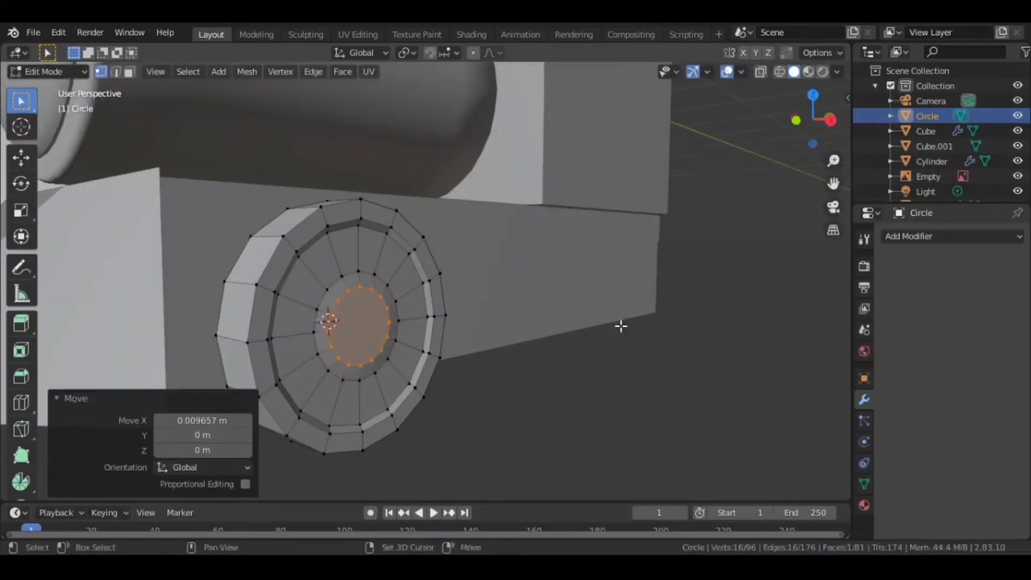
key(i)
click(603, 328)
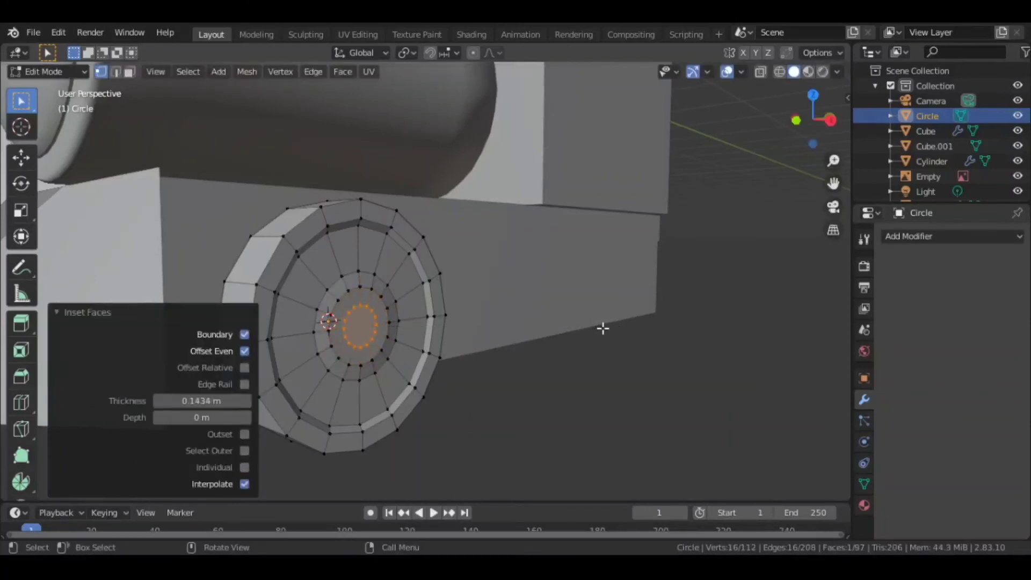
Move the innermost hub face about 0.015 m outward along X and return to Object Mode.
key(g)
key(x)
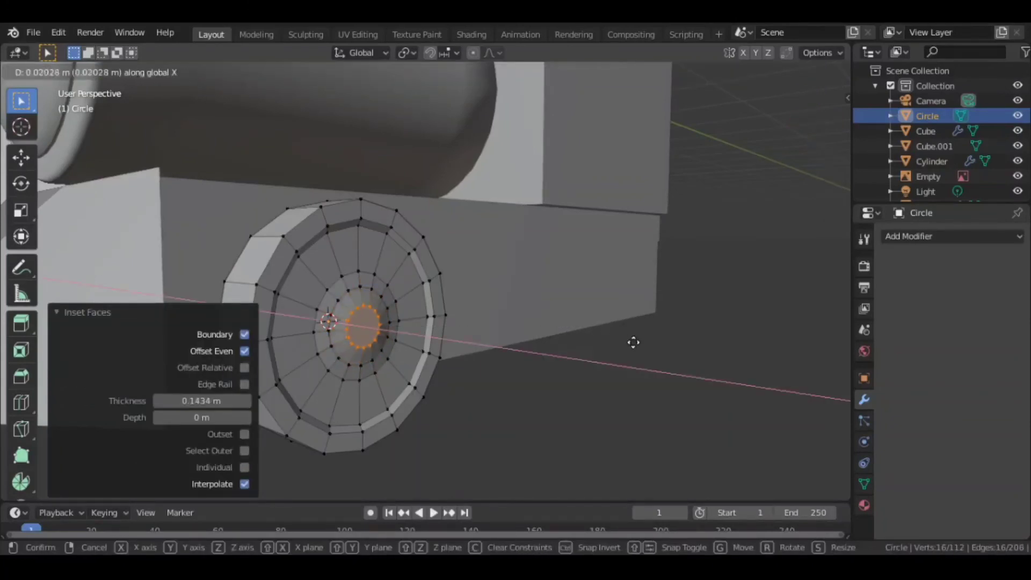
click(625, 342)
scroll(624, 342, down, 4)
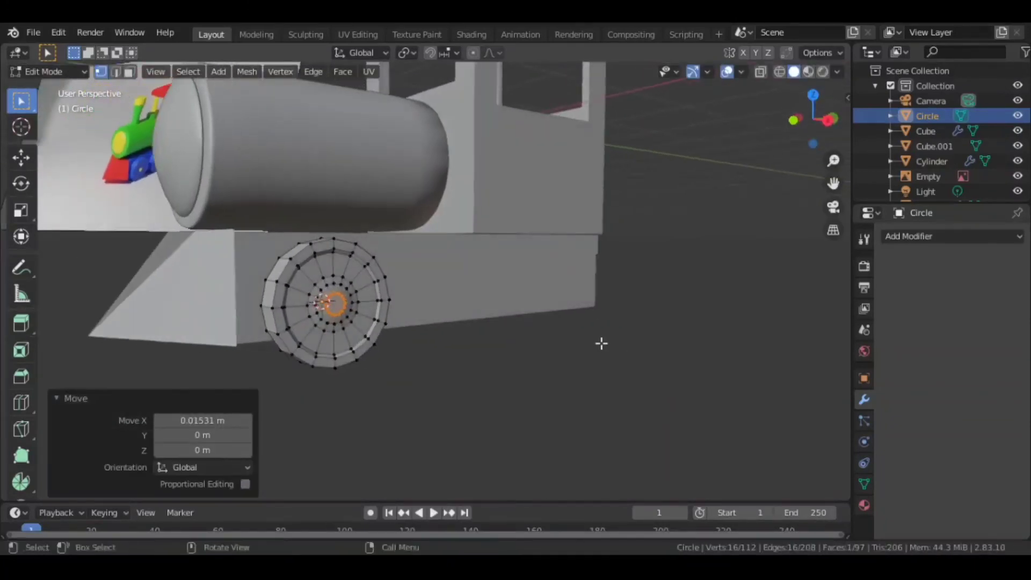
middle_drag(329, 319, 381, 323)
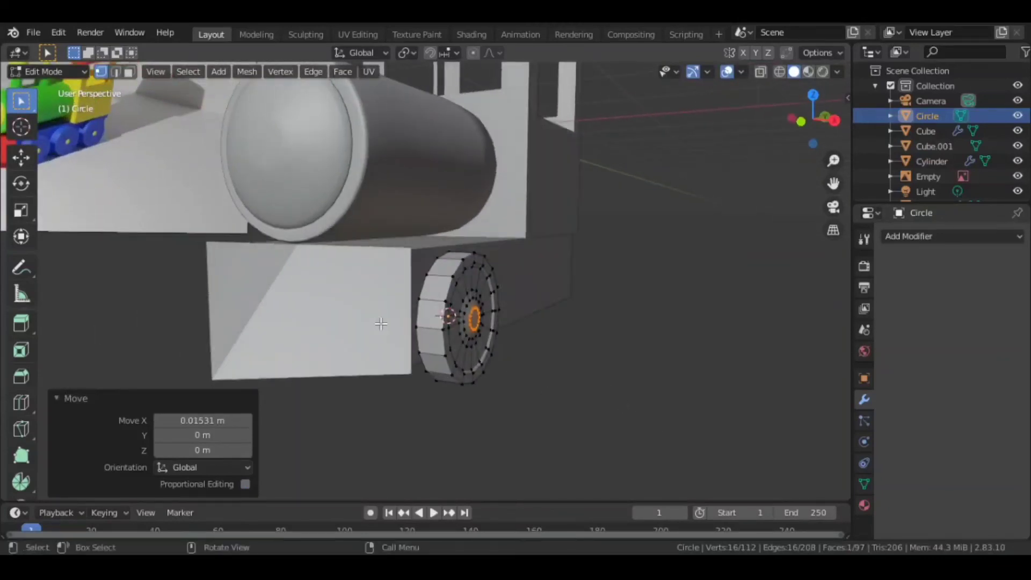
key(Tab)
Add a Subdivision Surface modifier to the wheel and go back into editing its mesh.
scroll(461, 345, down, 3)
middle_drag(461, 346, 663, 338)
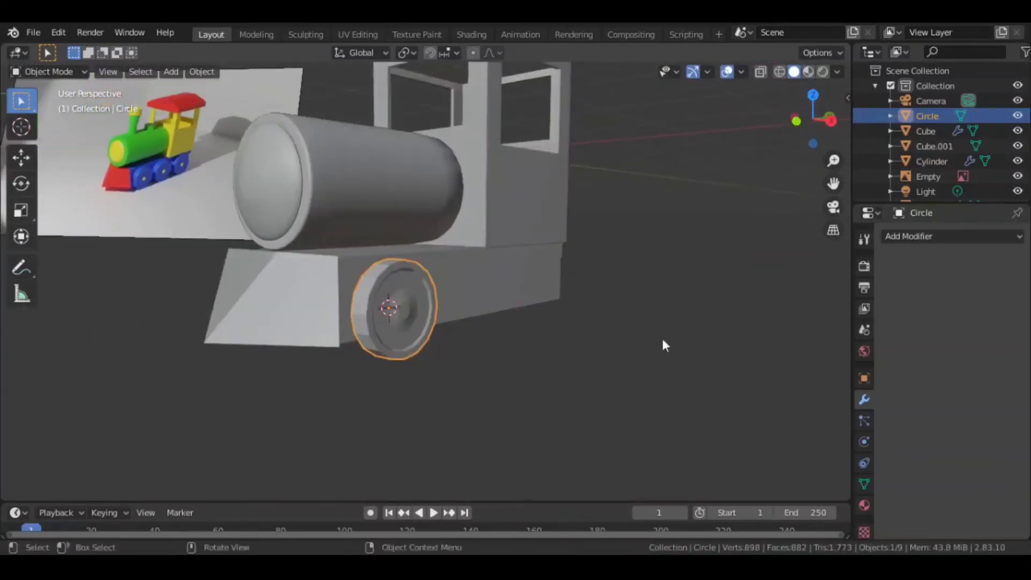
click(947, 237)
click(756, 485)
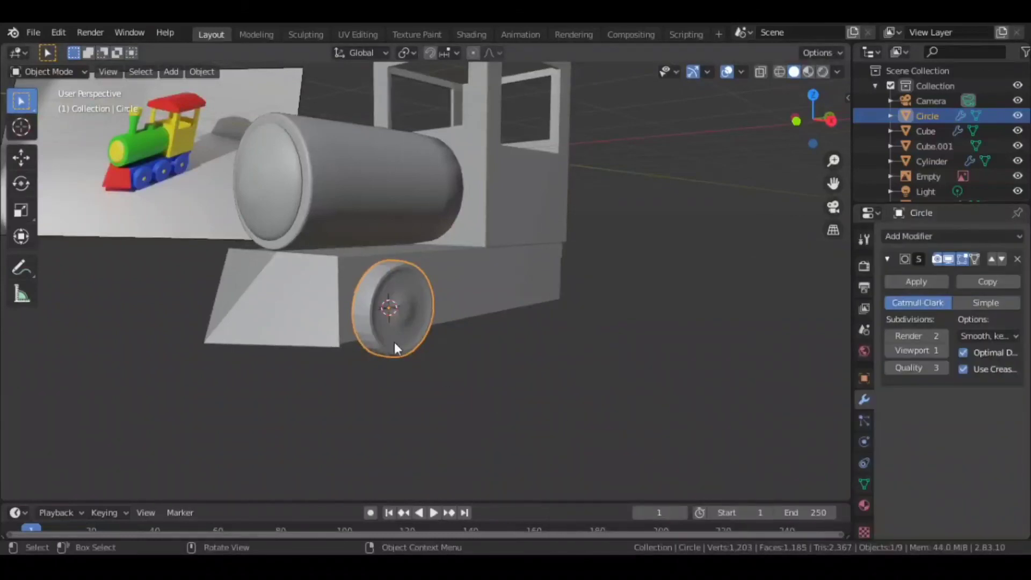
scroll(394, 343, up, 5)
middle_drag(408, 338, 527, 361)
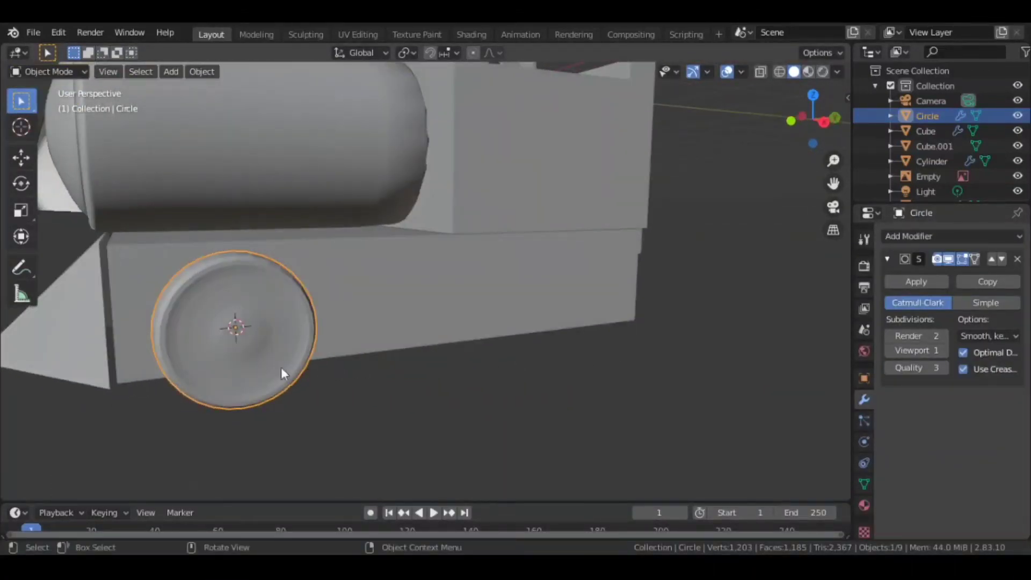
middle_drag(283, 369, 332, 317)
key(Tab)
scroll(273, 357, up, 4)
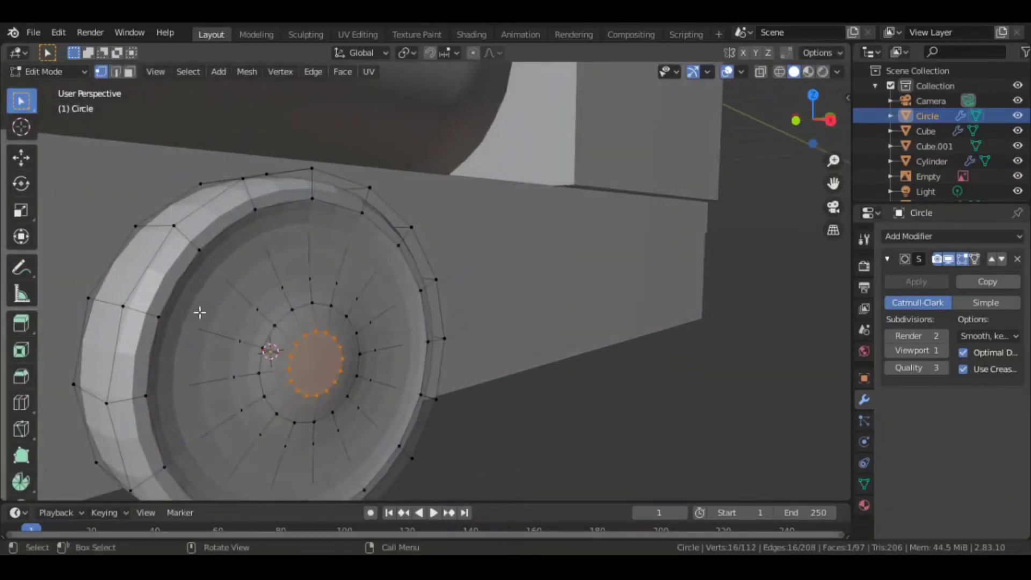
key(ctrl+r)
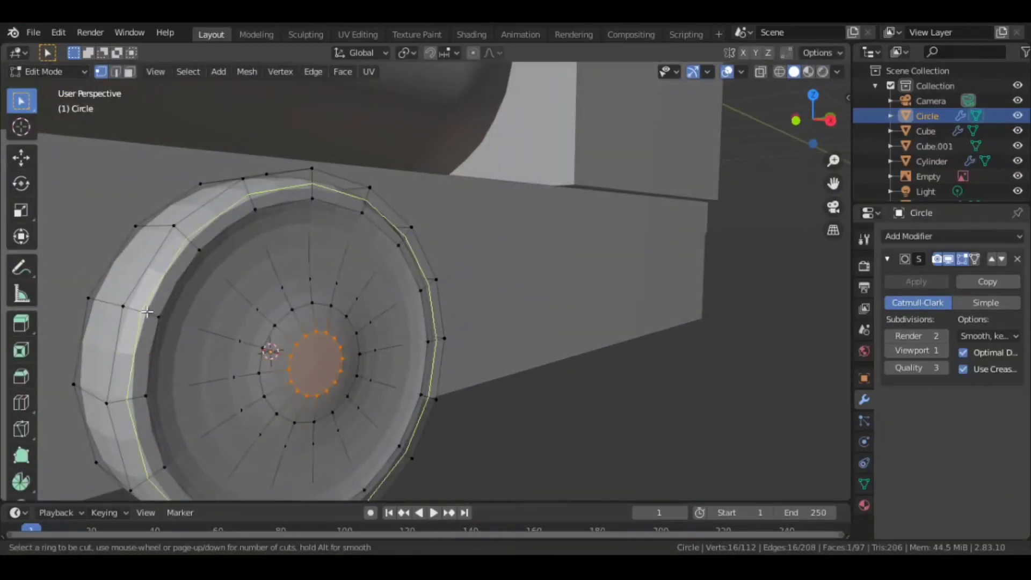
click(145, 314)
drag(146, 313, 131, 287)
right_click(184, 316)
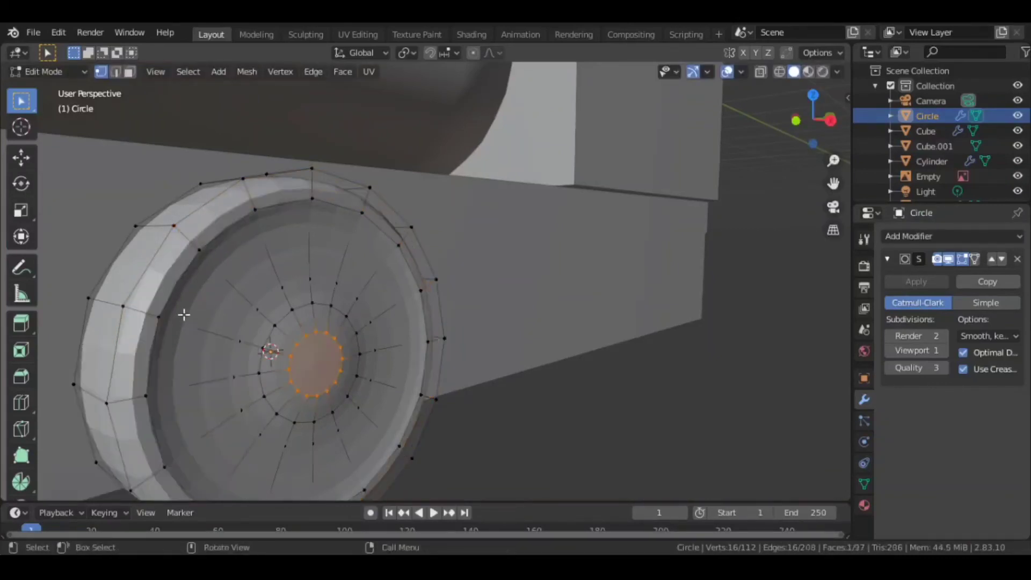
key(ctrl+z)
Scale the wheel's front rim edge loop by about 1.133, then add a loop cut around the rim.
key(s)
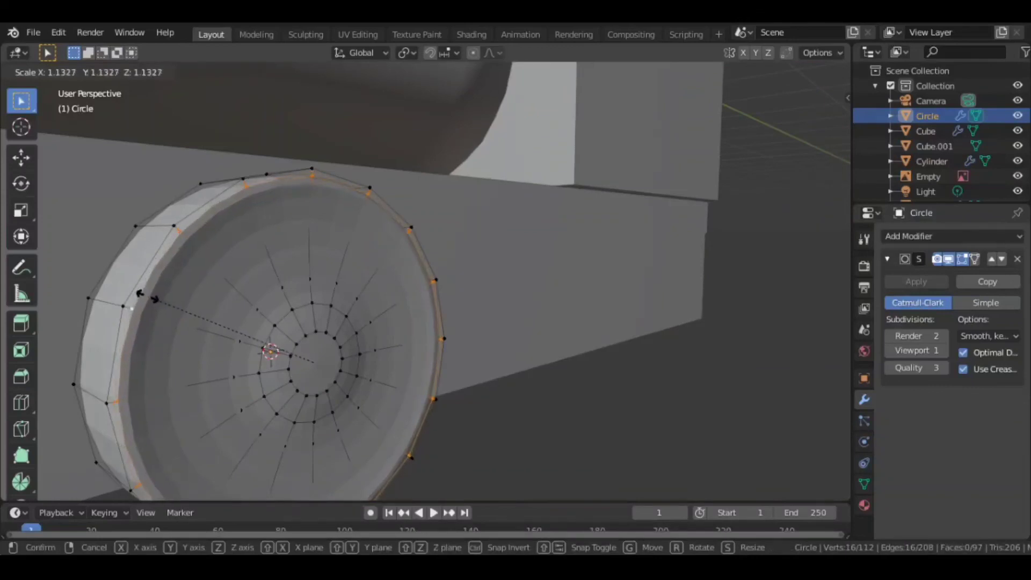
click(393, 295)
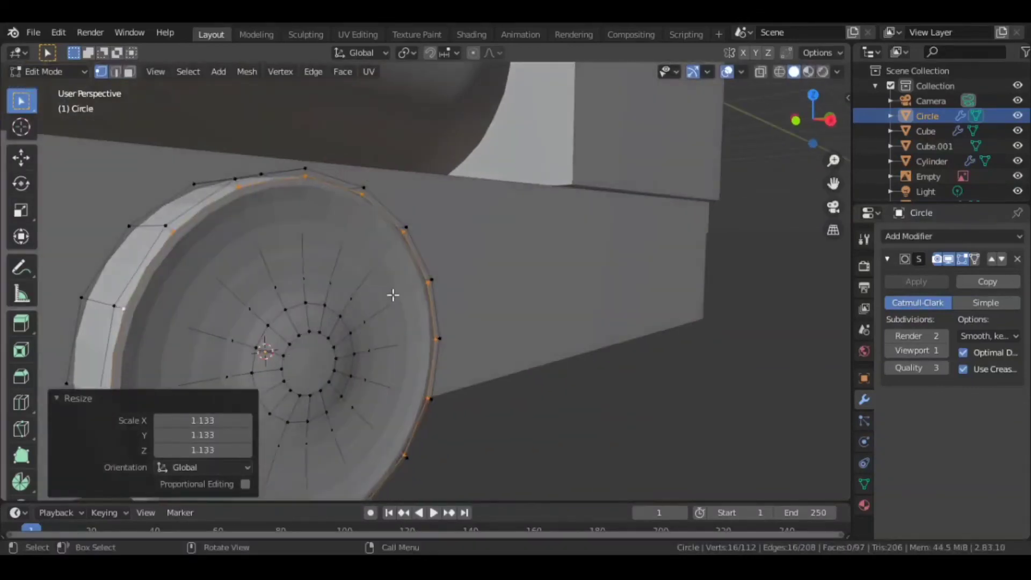
key(ctrl+r)
drag(184, 315, 169, 299)
click(170, 299)
scroll(178, 300, down, 7)
middle_drag(182, 302, 323, 328)
key(Tab)
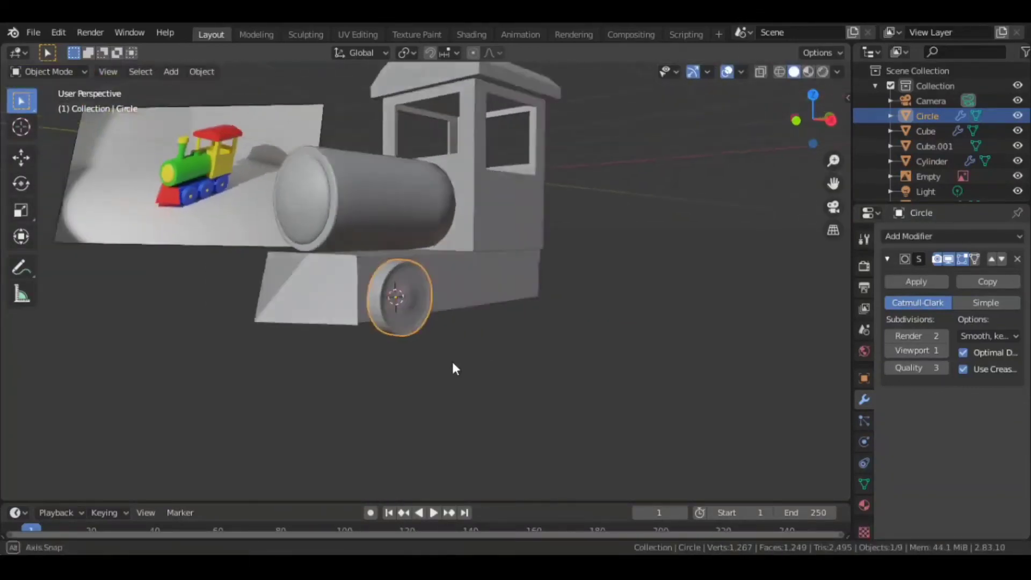
Apply smooth shading to the wheel.
middle_drag(452, 362, 435, 362)
scroll(438, 362, up, 3)
right_click(411, 298)
click(411, 297)
scroll(411, 304, down, 5)
scroll(523, 350, up, 3)
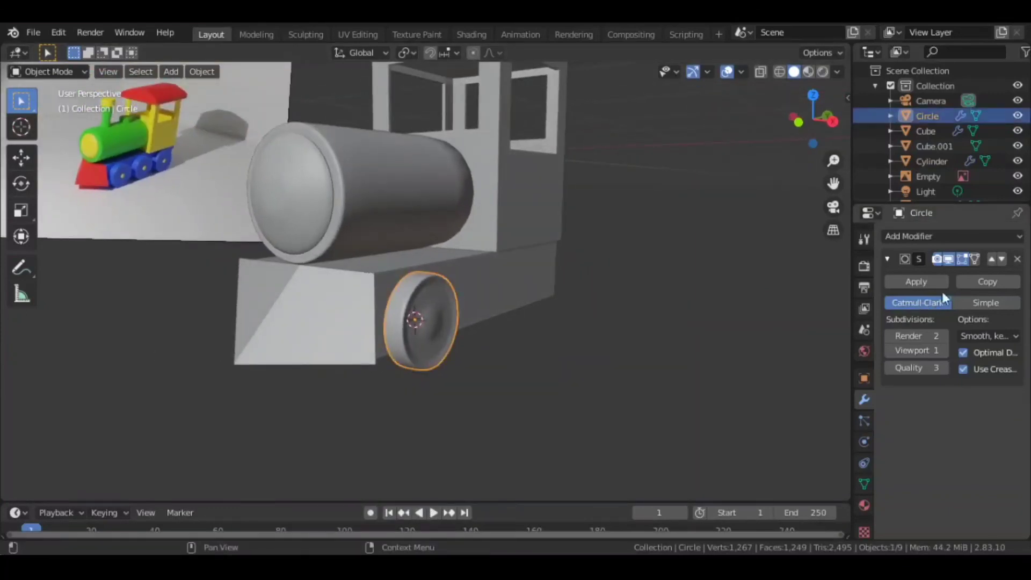
Add a Mirror modifier on the X axis to the wheel, using the train base Cube.001 as the mirror object.
click(904, 260)
click(913, 240)
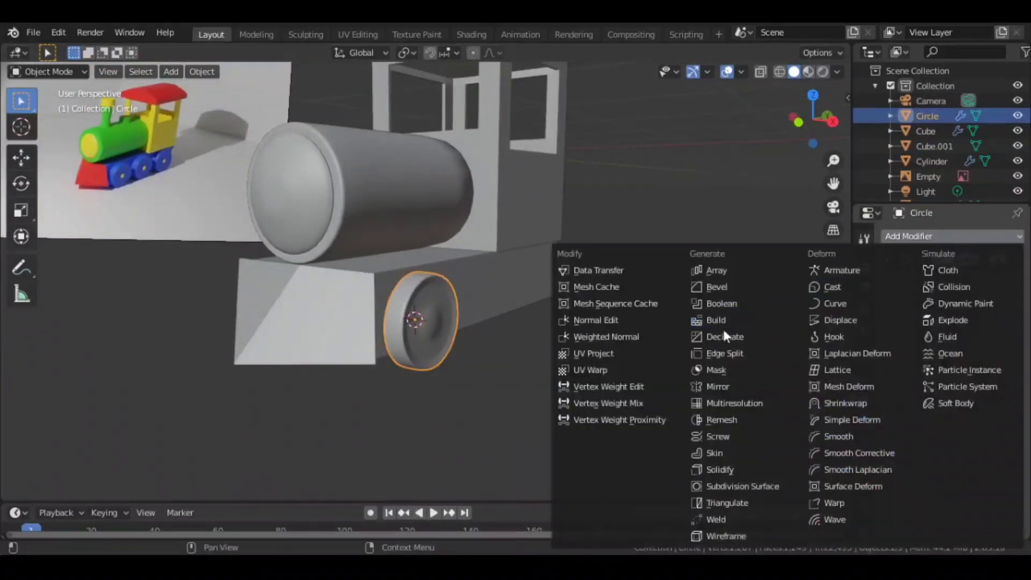
click(718, 386)
middle_drag(537, 310, 591, 317)
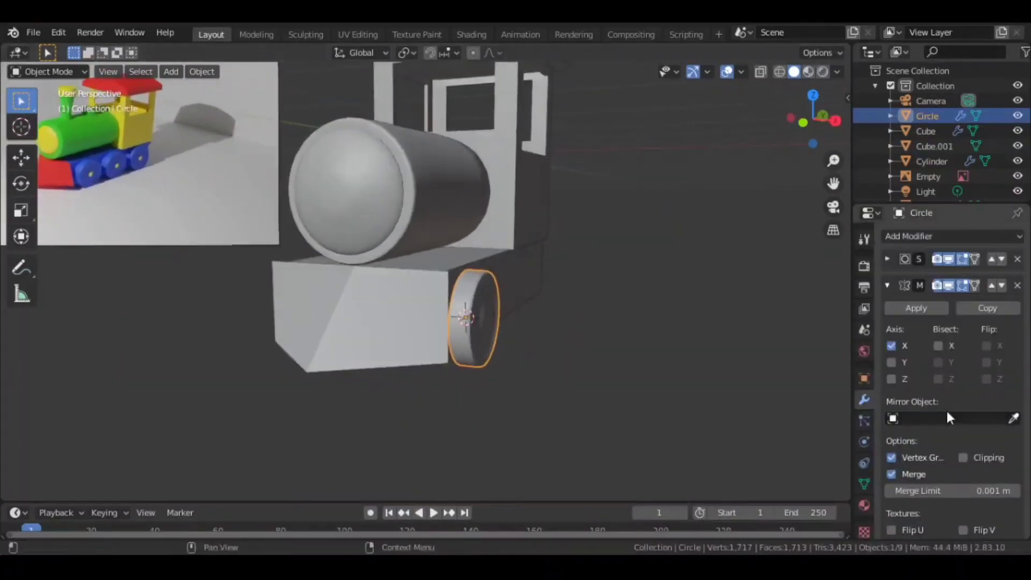
click(1013, 418)
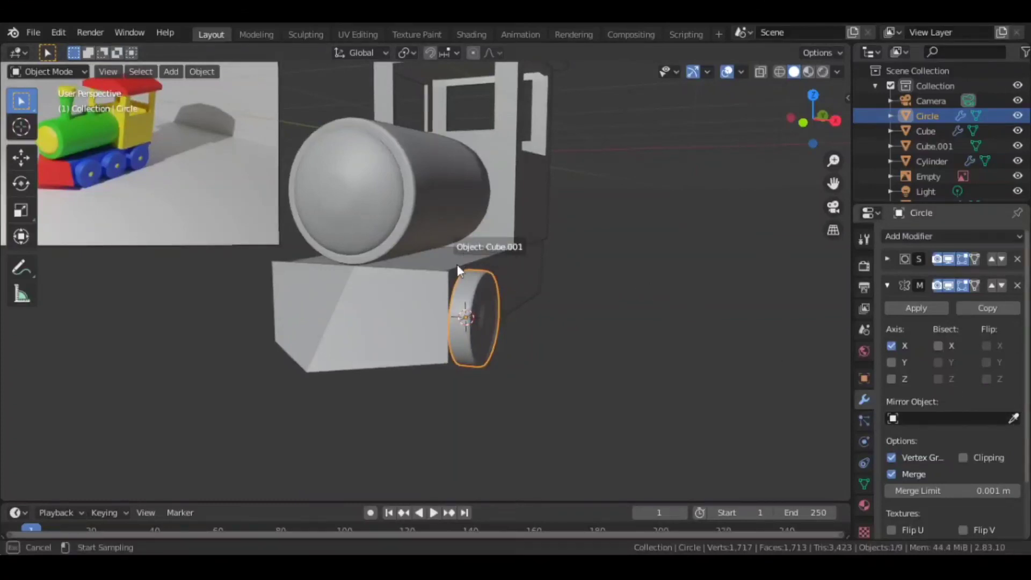
click(456, 264)
middle_drag(457, 264, 501, 297)
middle_drag(811, 379, 711, 376)
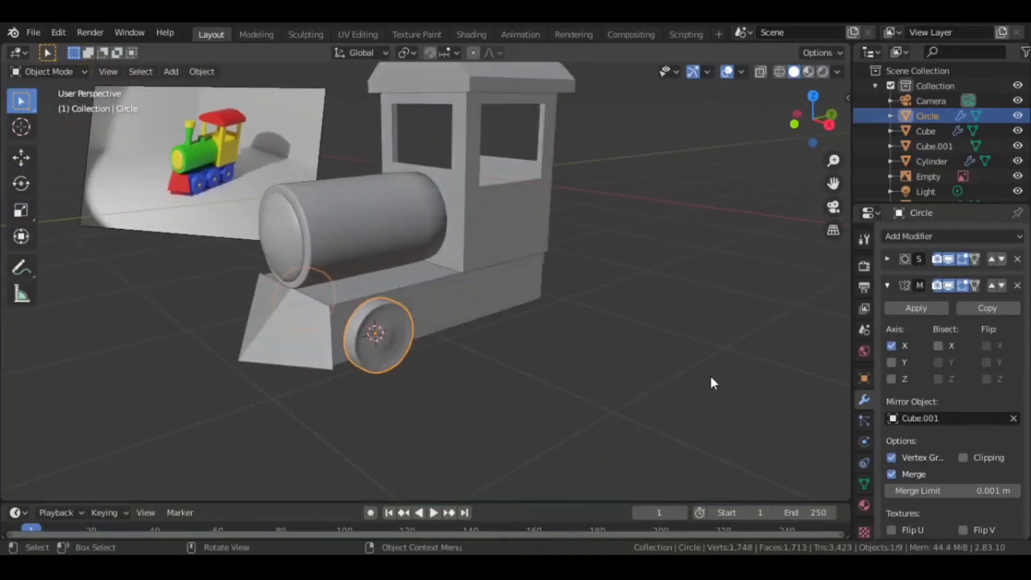
Add an Array modifier to the mirrored wheels with a fixed count of 3.
click(920, 232)
click(714, 273)
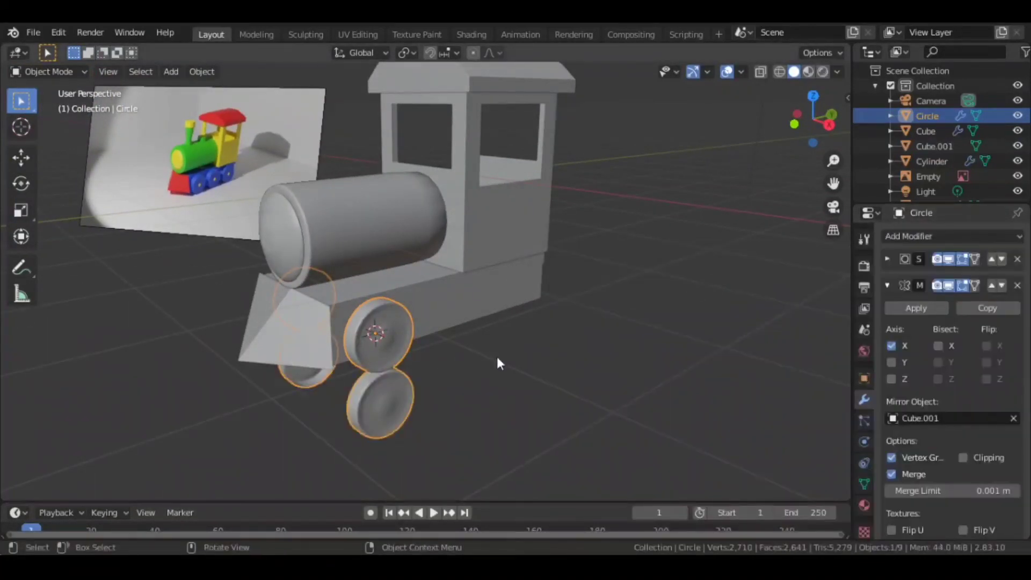
middle_drag(496, 363, 569, 354)
click(887, 285)
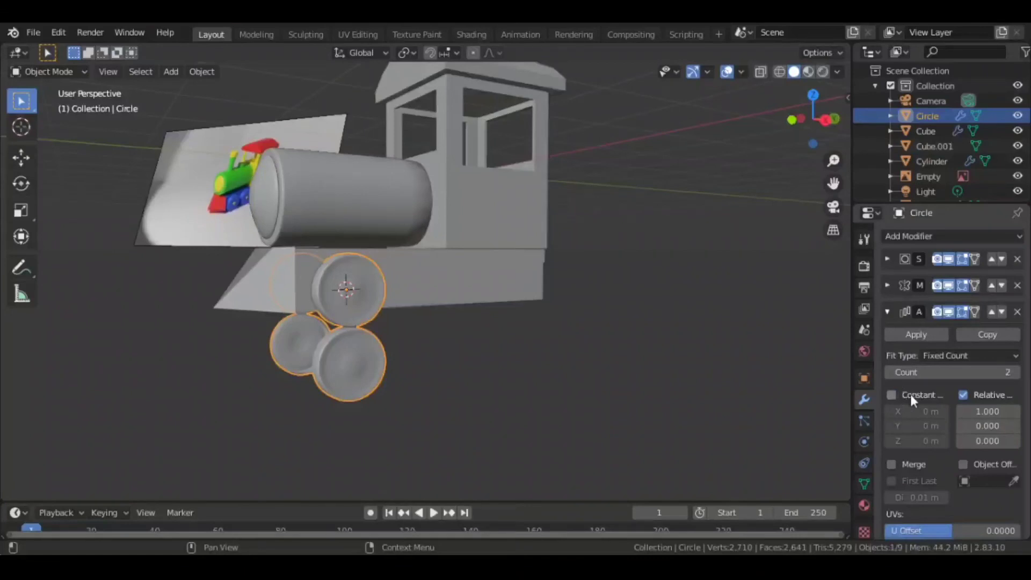
click(1018, 374)
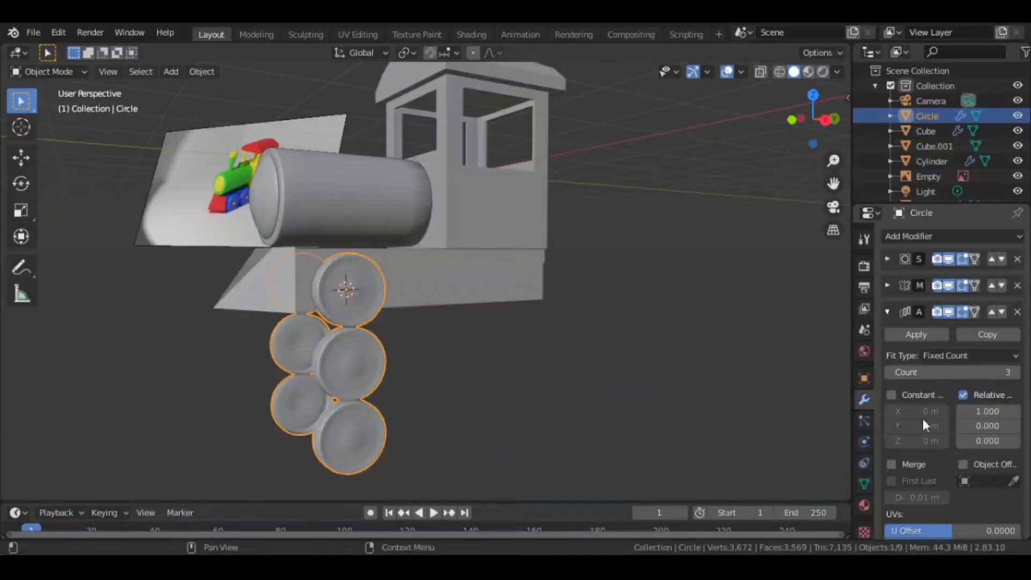
Set the wheel array's relative X offset to 0 and keep its Z offset at 0.
scroll(926, 424, down, 3)
scroll(928, 429, up, 2)
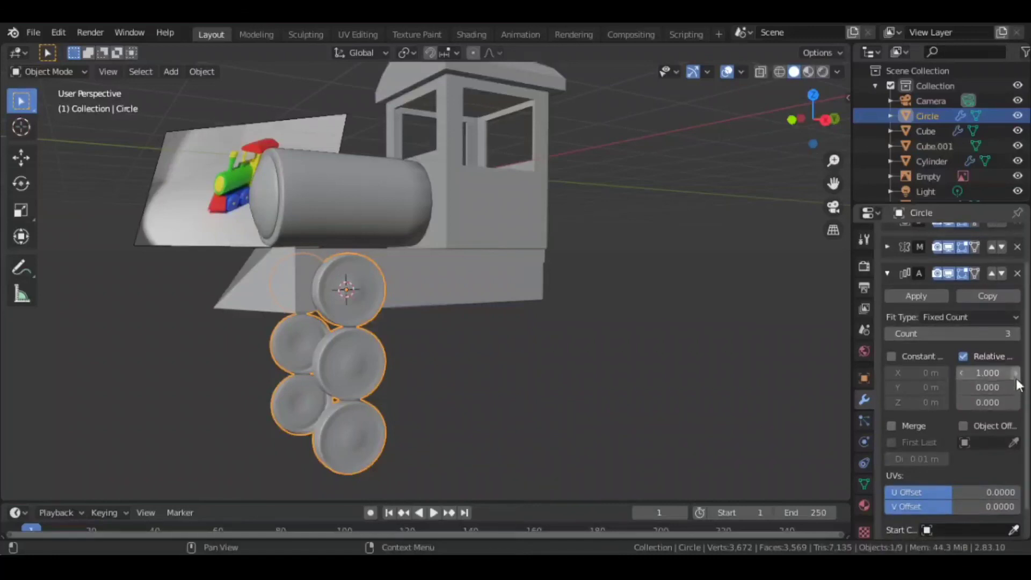
click(987, 374)
text(0)
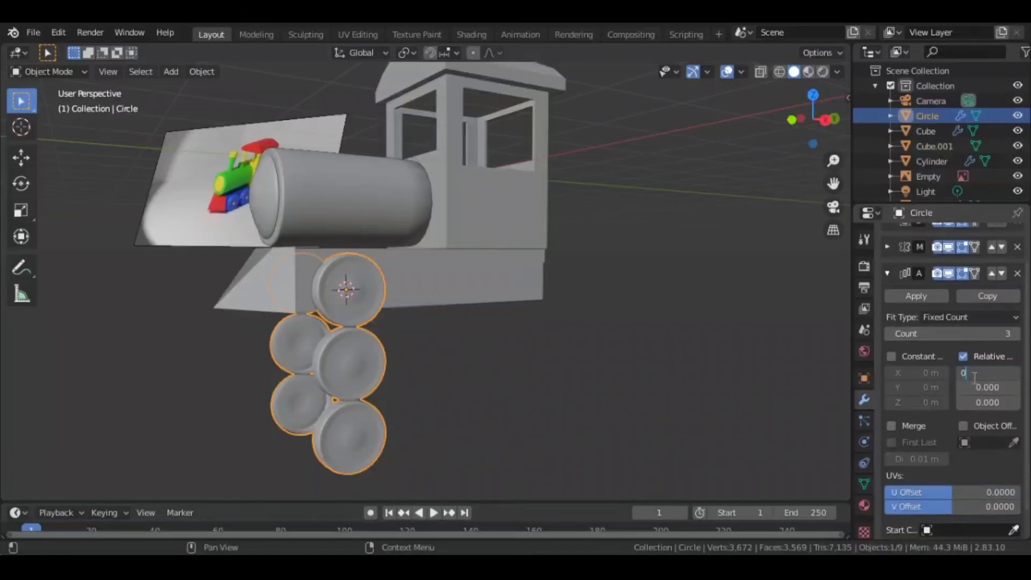
key(Return)
click(985, 400)
text(0.0)
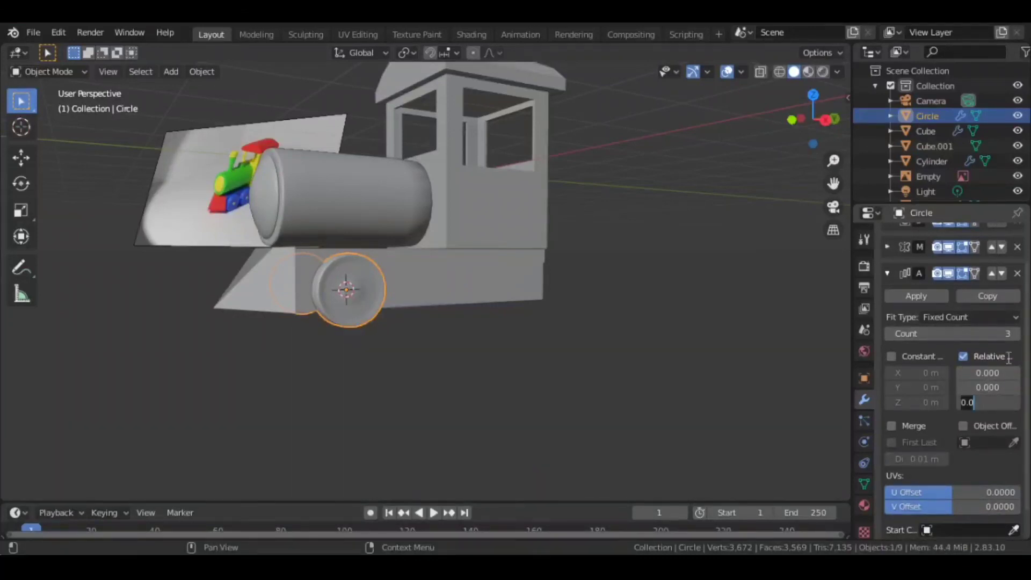
key(Return)
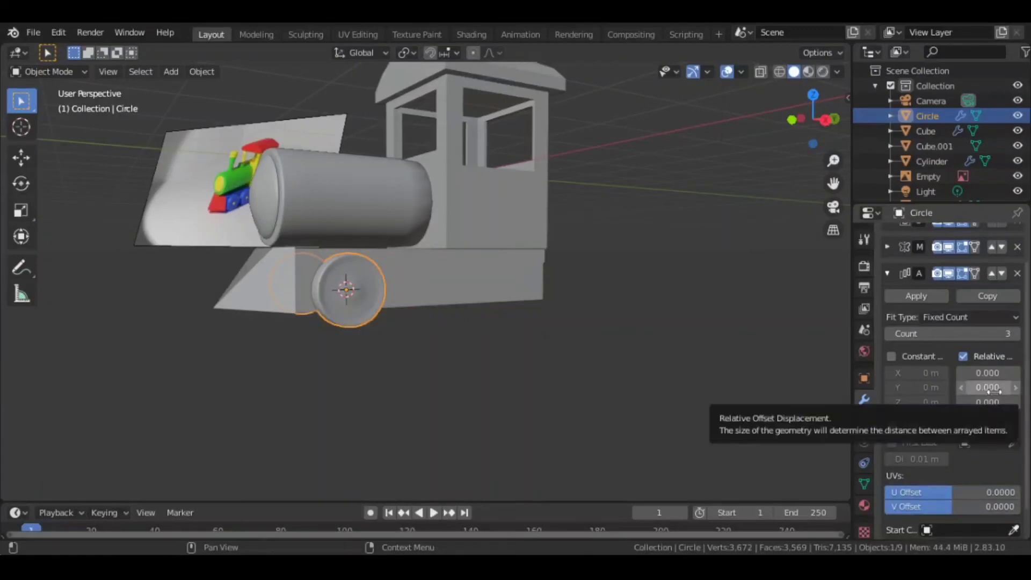
Set the wheel array's relative Y offset to 1.4 to space the wheels along the base.
click(996, 388)
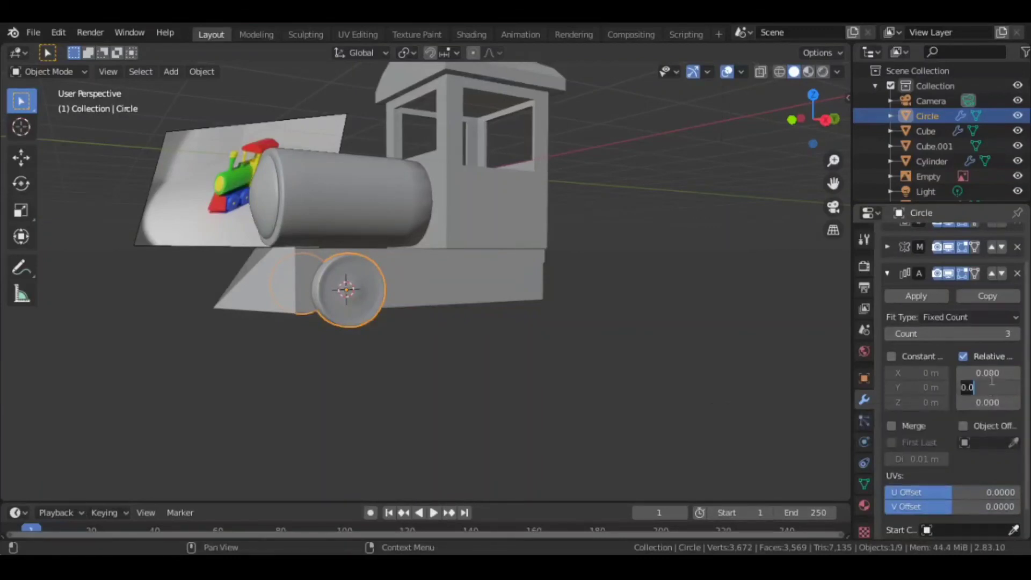
key(Return)
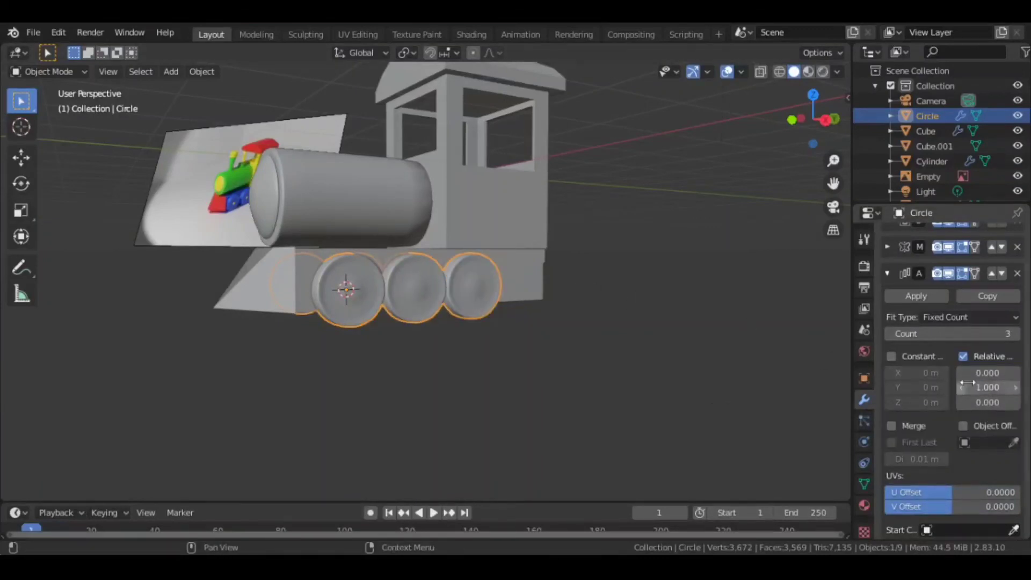
click(1014, 388)
click(1014, 387)
click(1014, 388)
click(1014, 388)
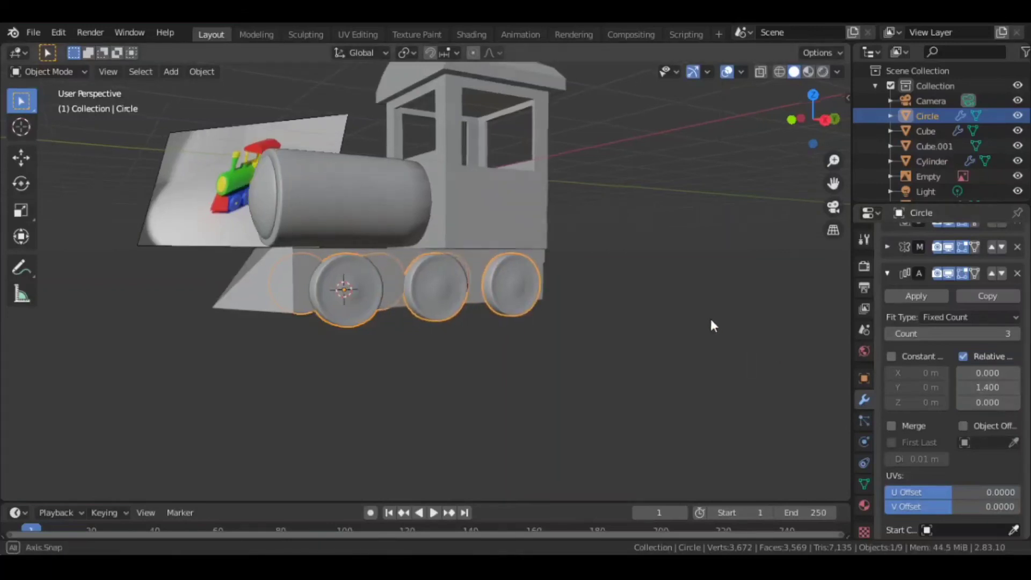
middle_drag(710, 317, 659, 338)
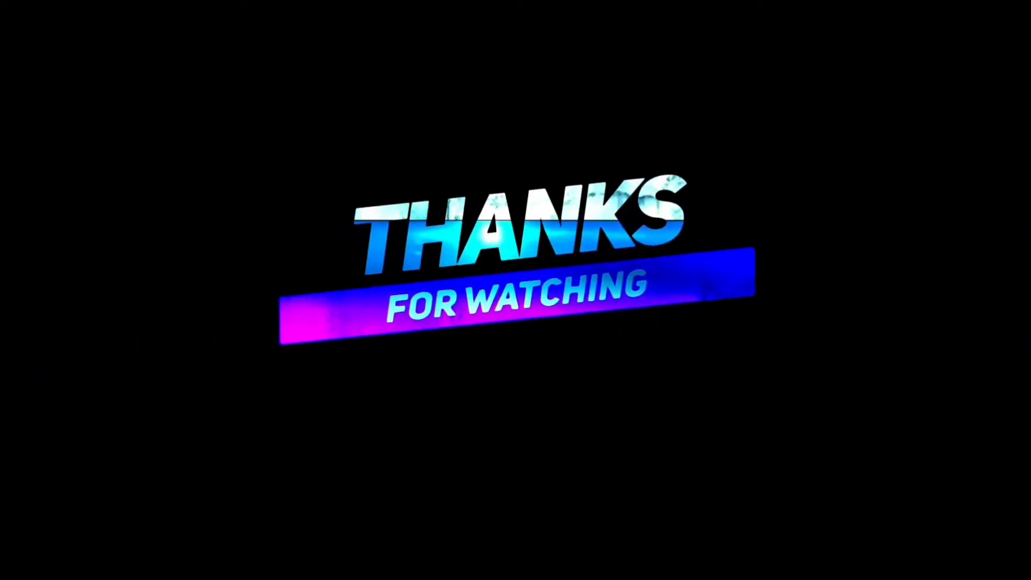